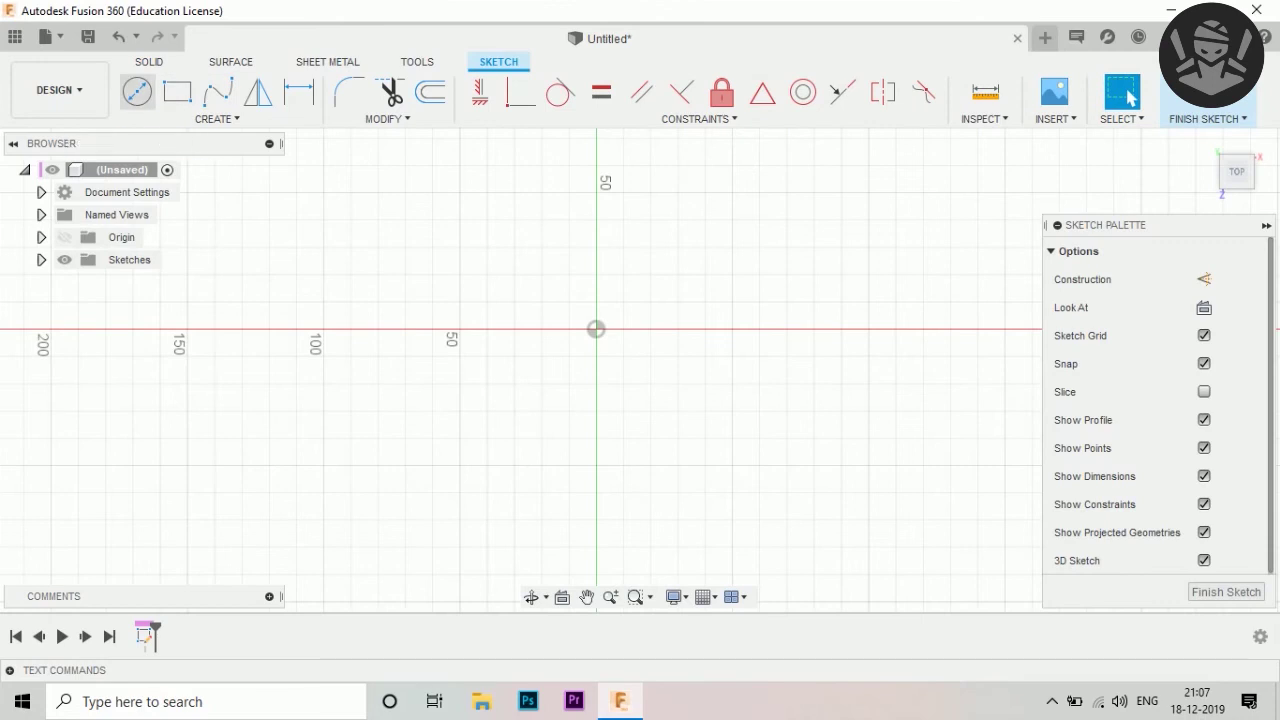
Draw a 140 mm diameter circle centred on the origin and finish the sketch
{"action": "key", "text": "c"}
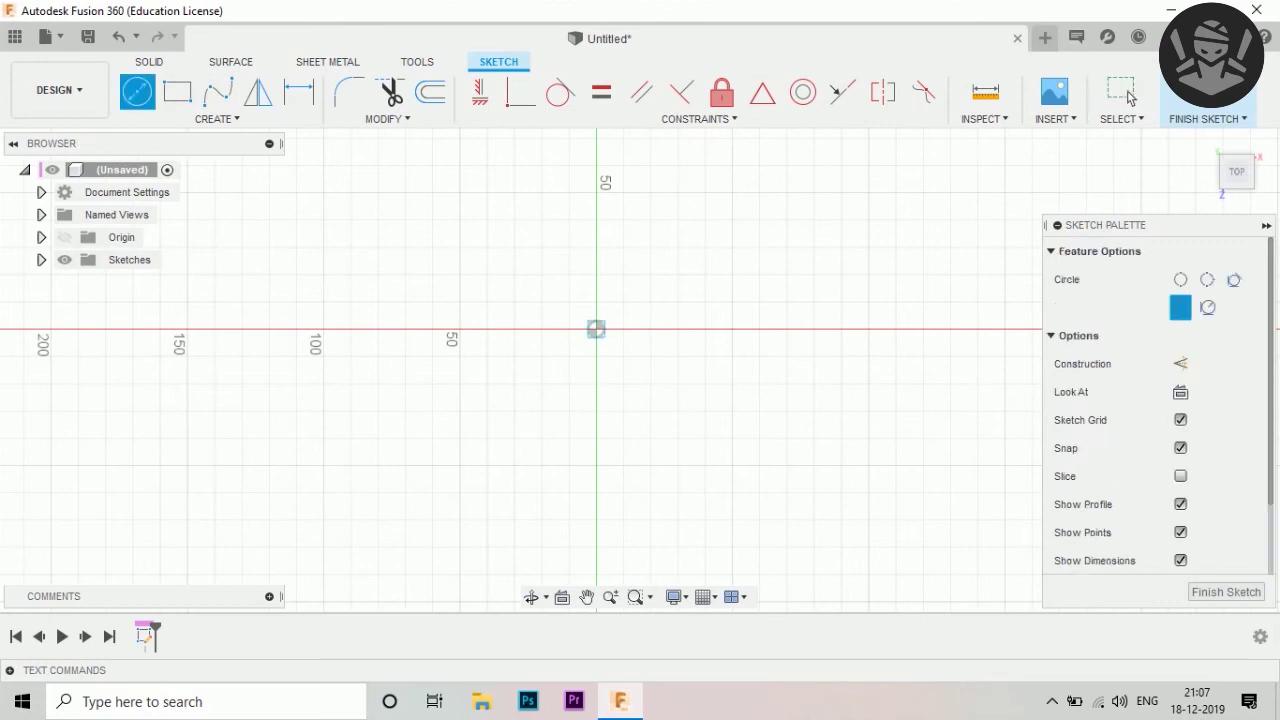
{"action": "left_click", "coordinate": [596, 329]}
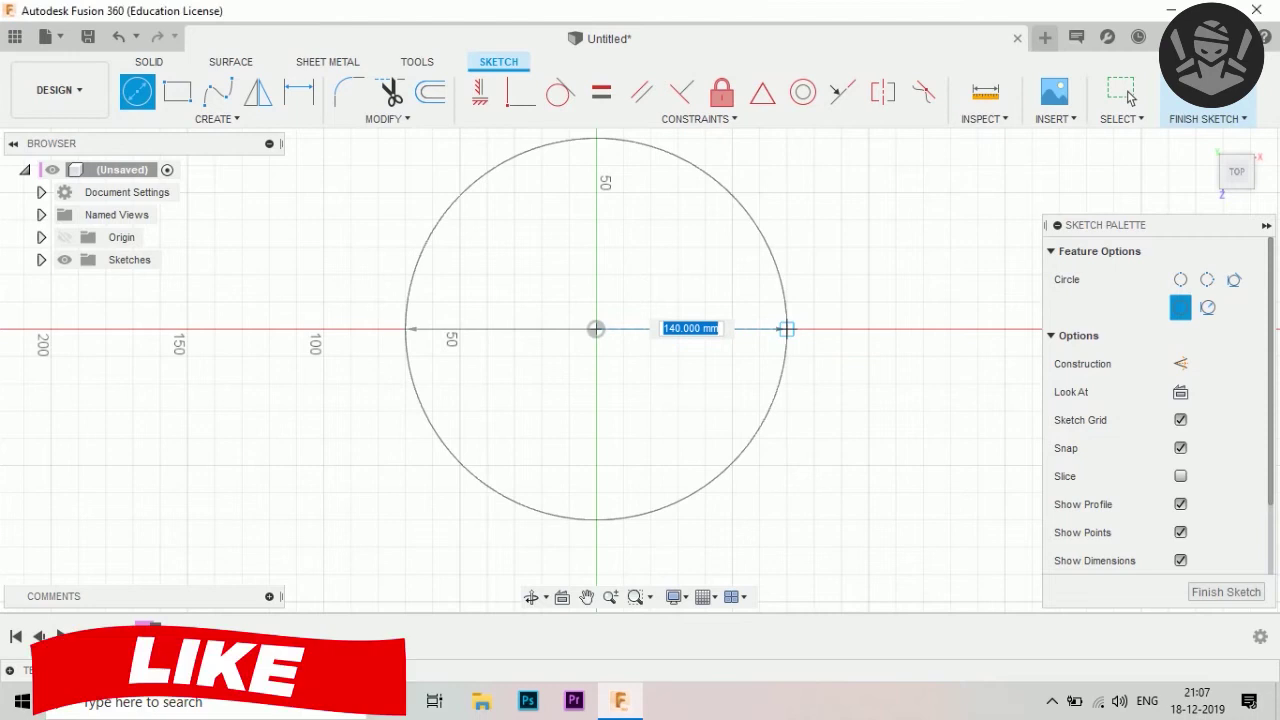
{"action": "left_click", "coordinate": [786, 329]}
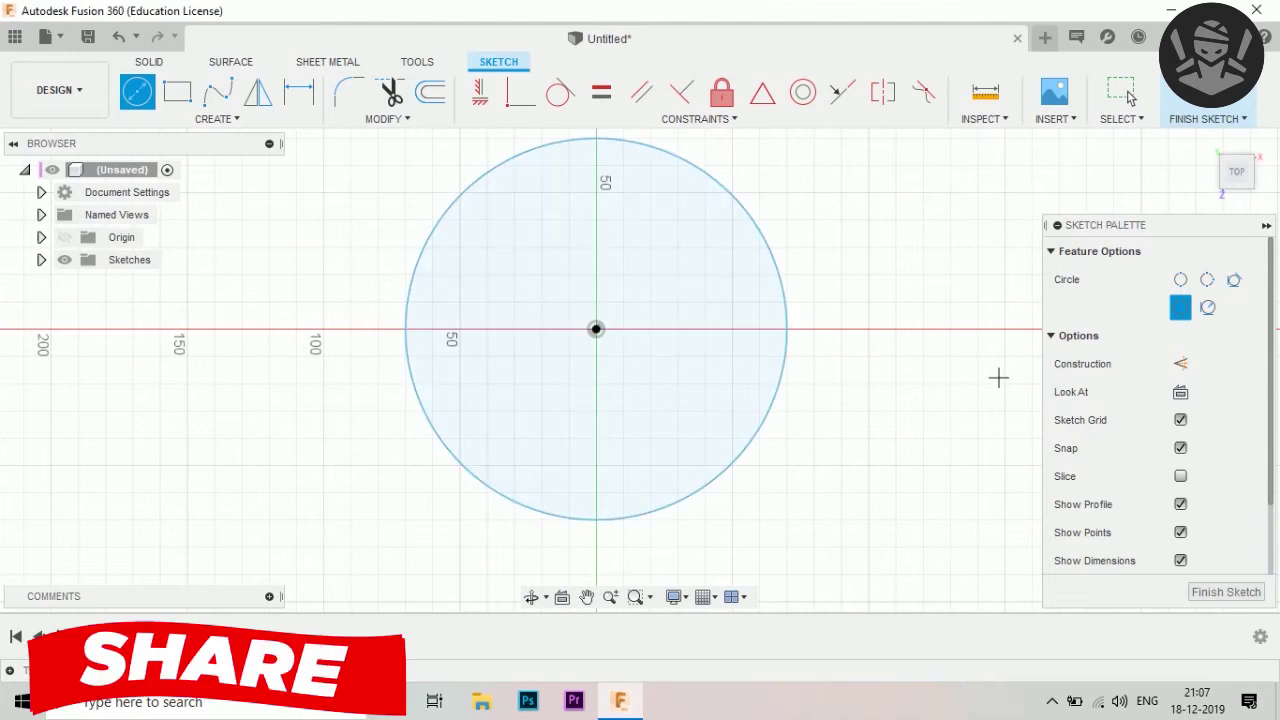
{"action": "key", "text": "Escape"}
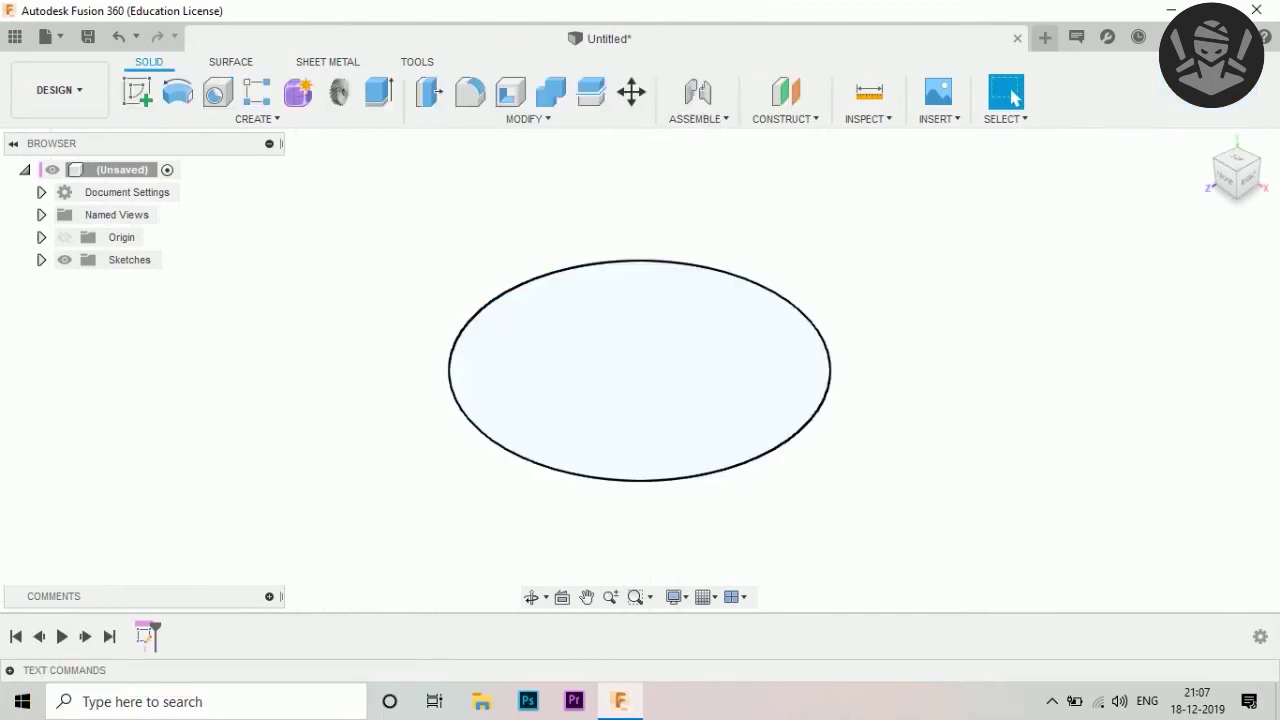
Extrude the circle 10 mm into a solid disc and start a sketch on its top face
{"action": "key", "text": "e"}
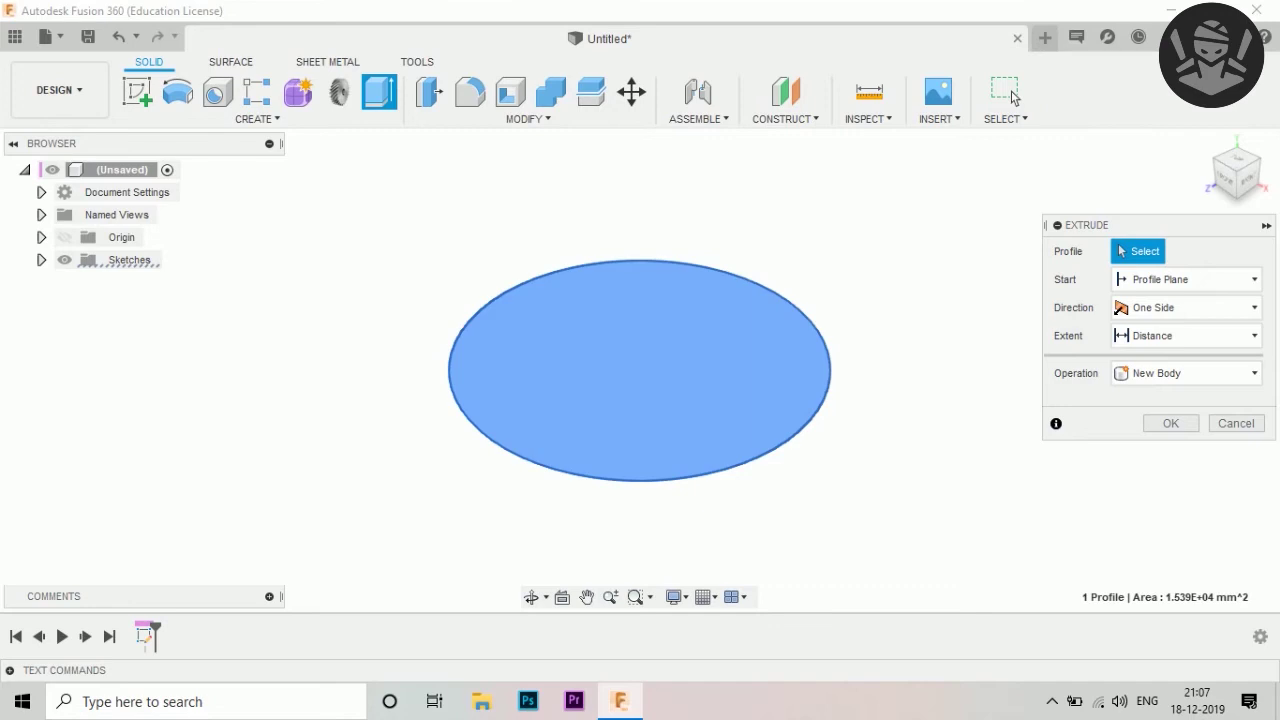
{"action": "type", "text": "5"}
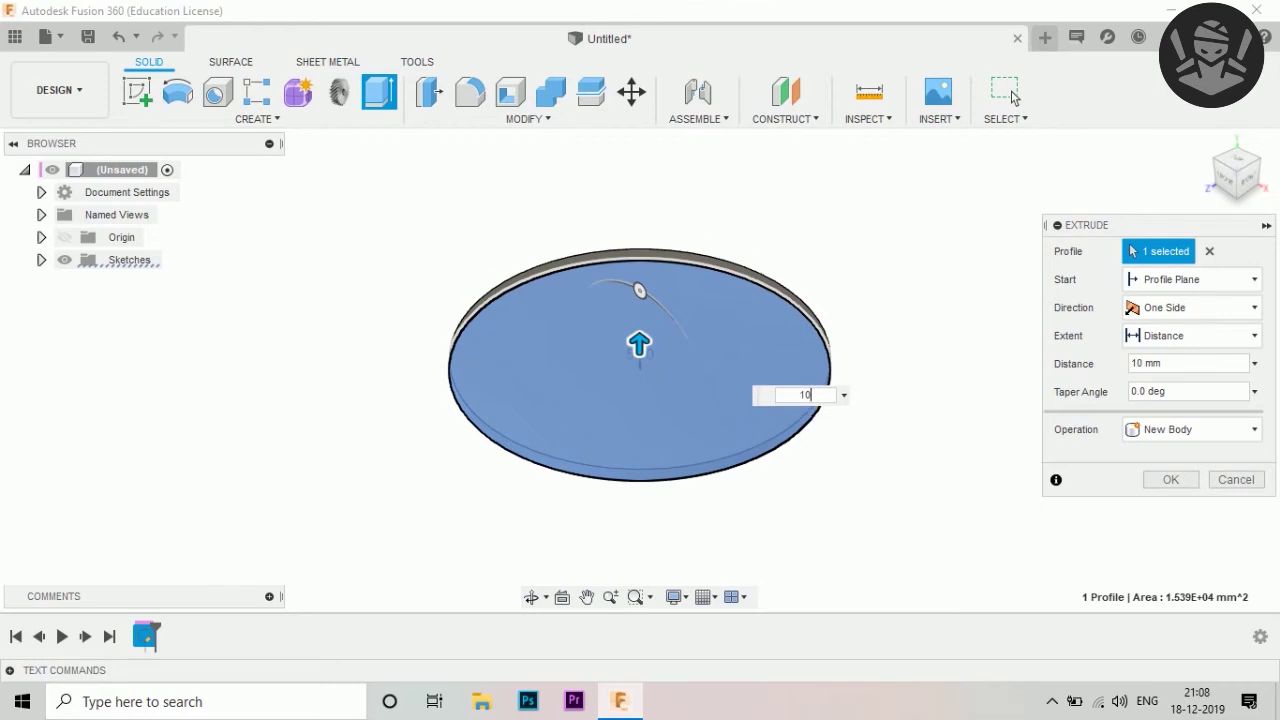
{"action": "key", "text": "Return"}
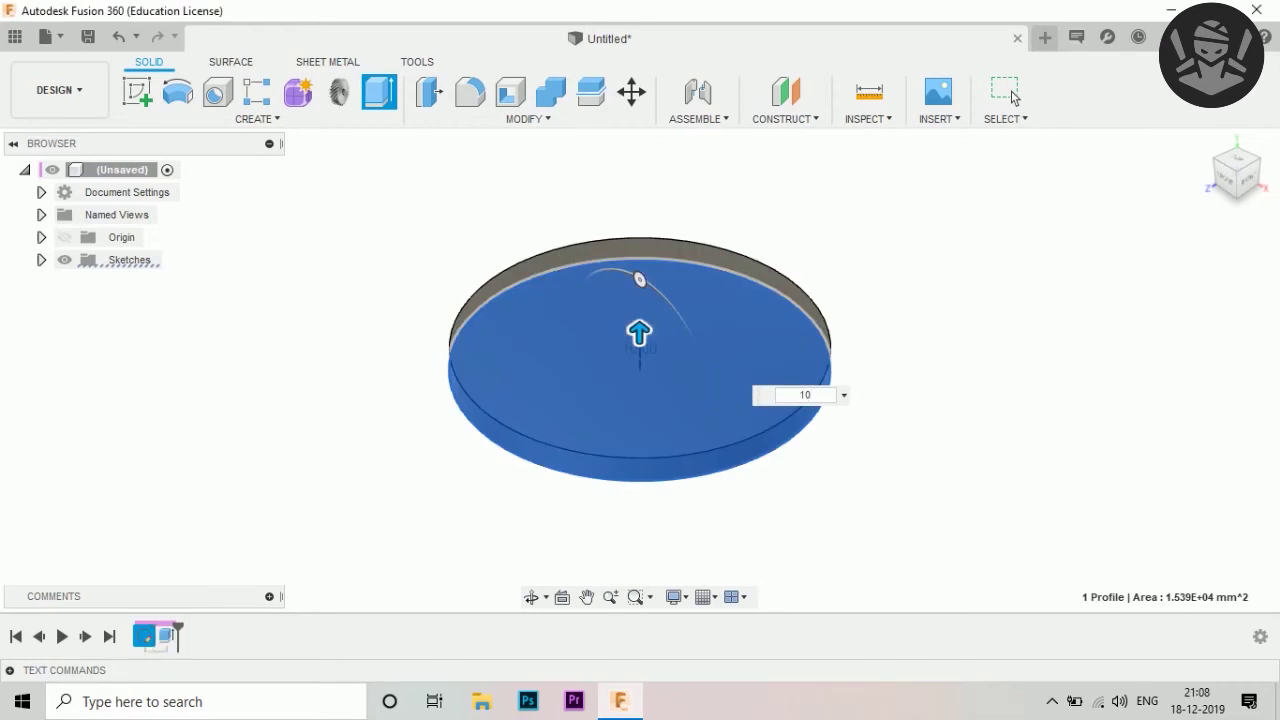
{"action": "left_click", "coordinate": [640, 330]}
{"action": "left_click", "coordinate": [138, 92]}
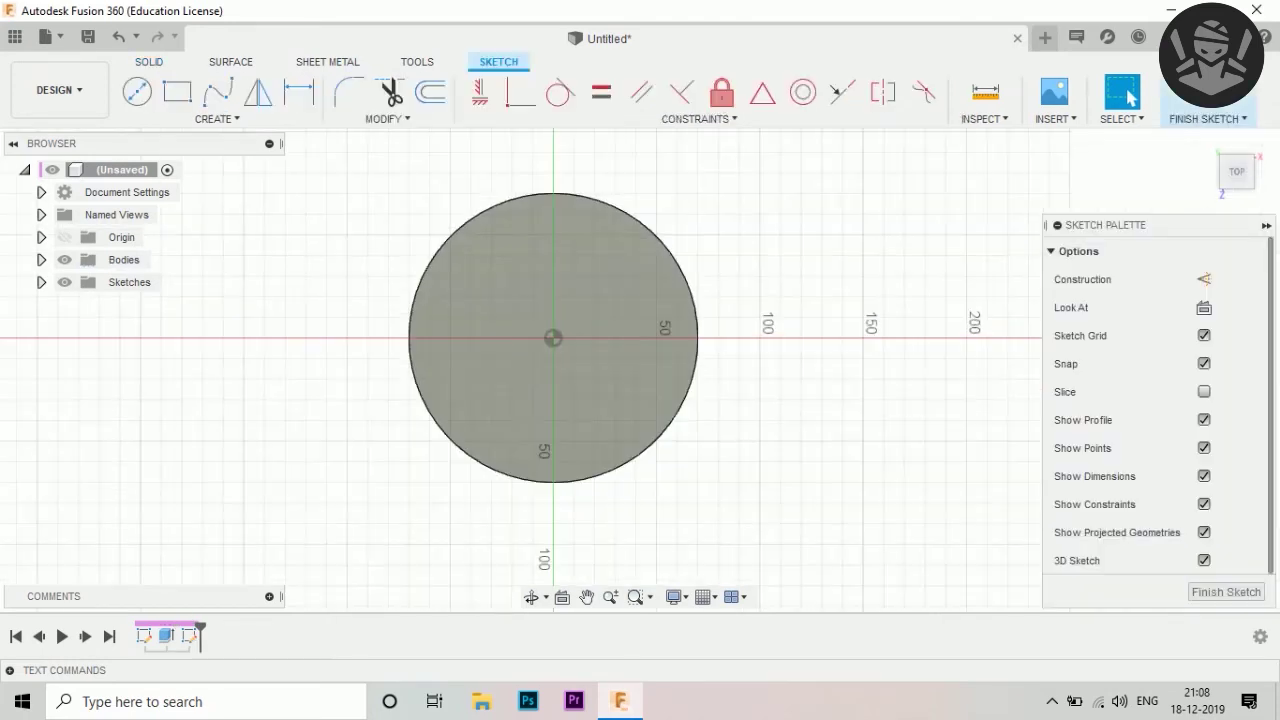
Draw a fit-point spline from outside the disc's left edge curving up past the upper-left rim
{"action": "left_click", "coordinate": [218, 92]}
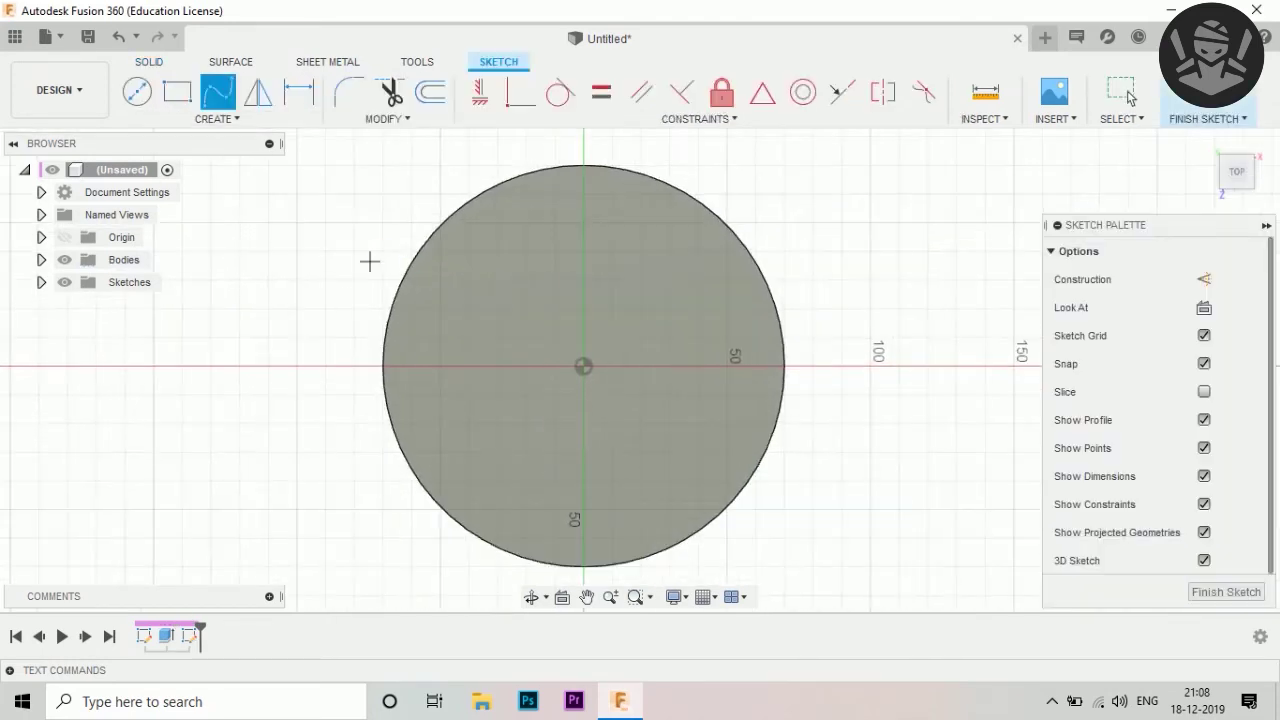
{"action": "left_click", "coordinate": [354, 366]}
{"action": "left_click", "coordinate": [453, 337]}
{"action": "left_click", "coordinate": [475, 269]}
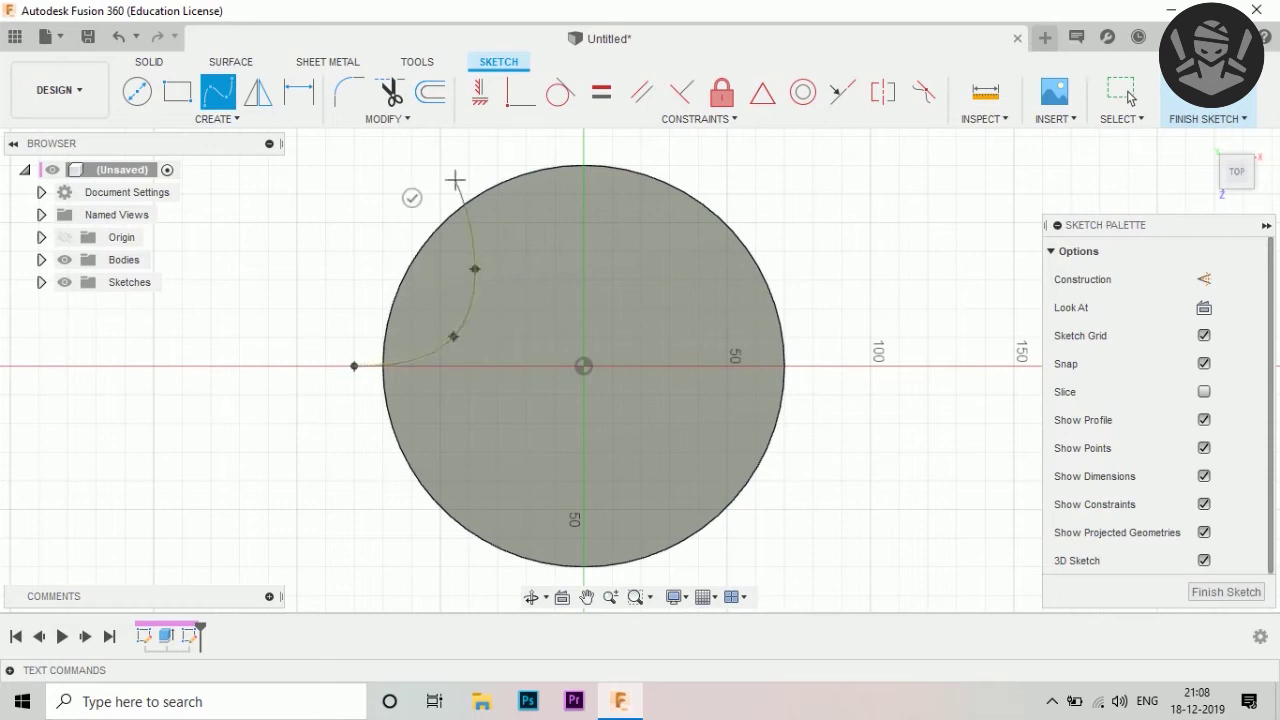
{"action": "left_click", "coordinate": [455, 180]}
{"action": "left_click", "coordinate": [411, 197]}
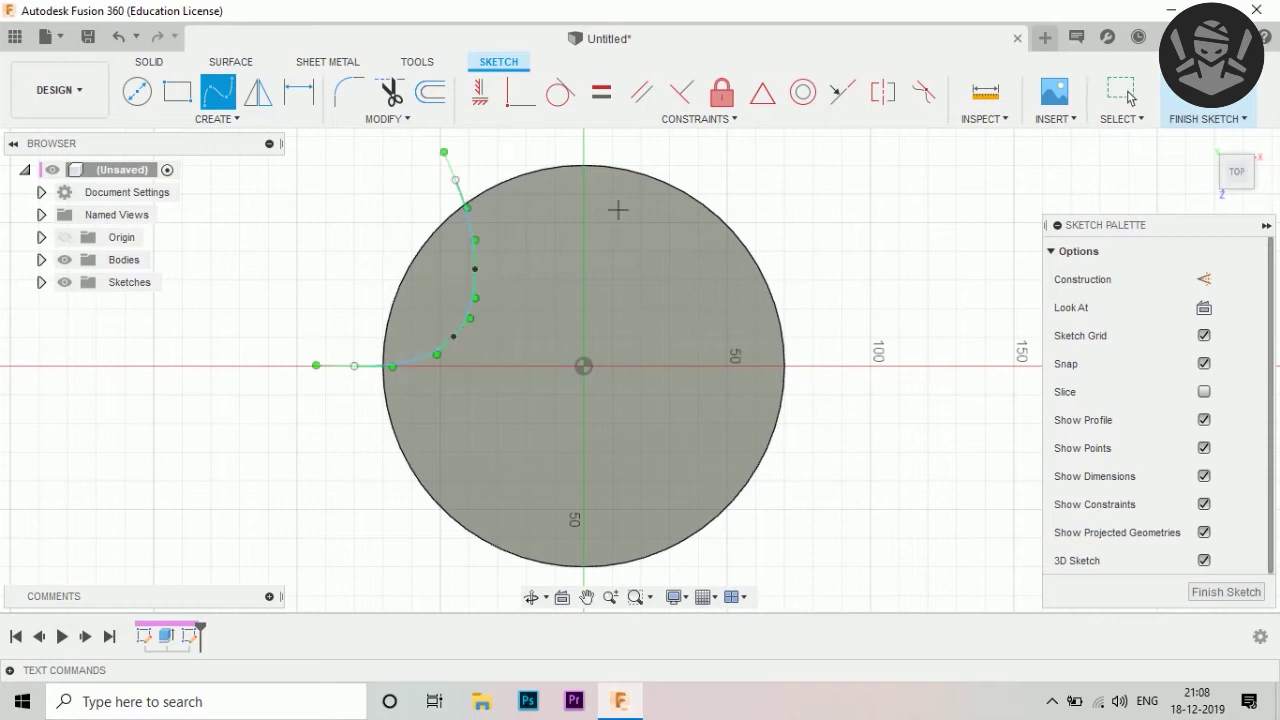
{"action": "scroll", "coordinate": [454, 245], "scroll_direction": "down", "scroll_amount": 1}
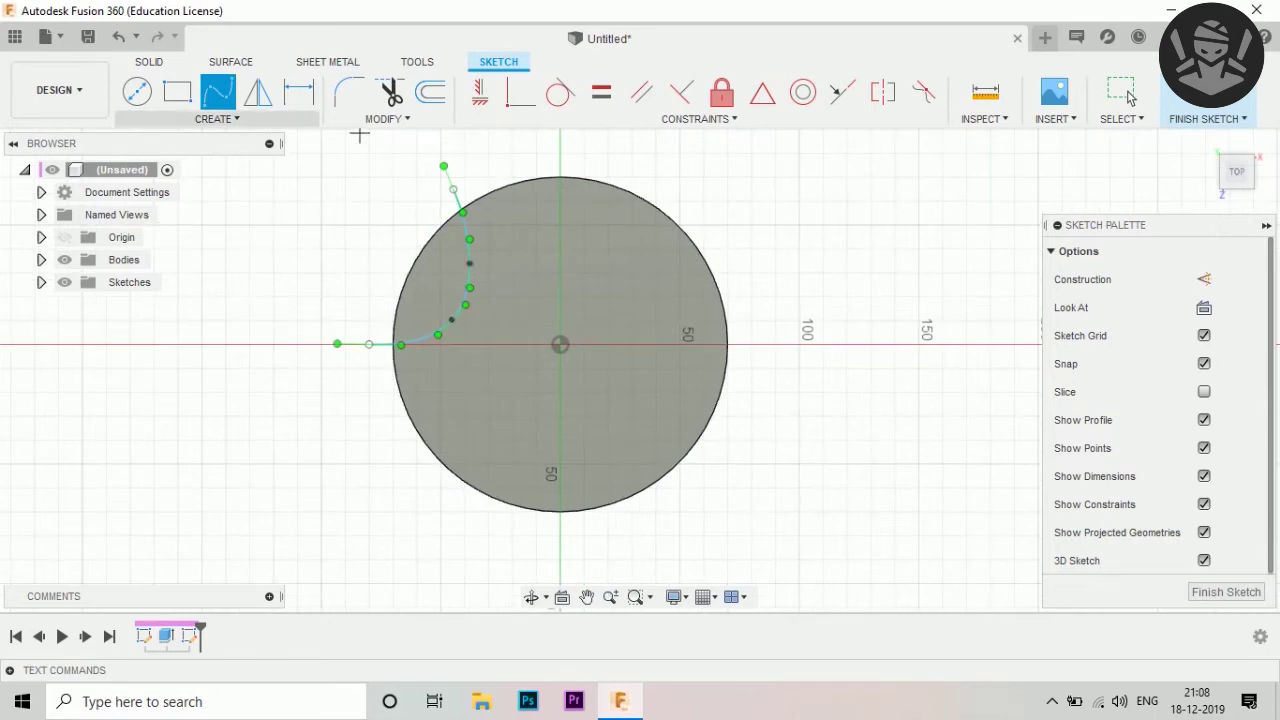
{"action": "left_click", "coordinate": [217, 119]}
{"action": "left_click", "coordinate": [150, 400]}
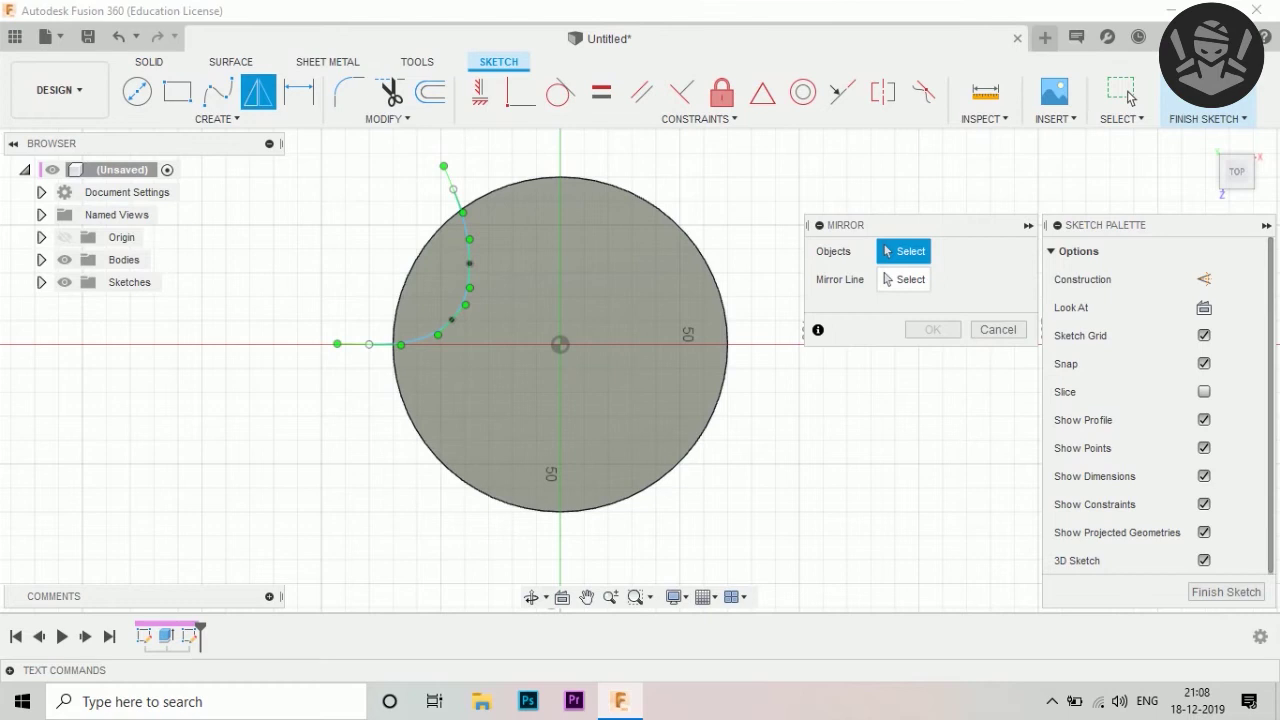
Circular-pattern the spline into five evenly spaced copies around the disc centre
{"action": "key", "text": "Escape"}
{"action": "left_click", "coordinate": [217, 119]}
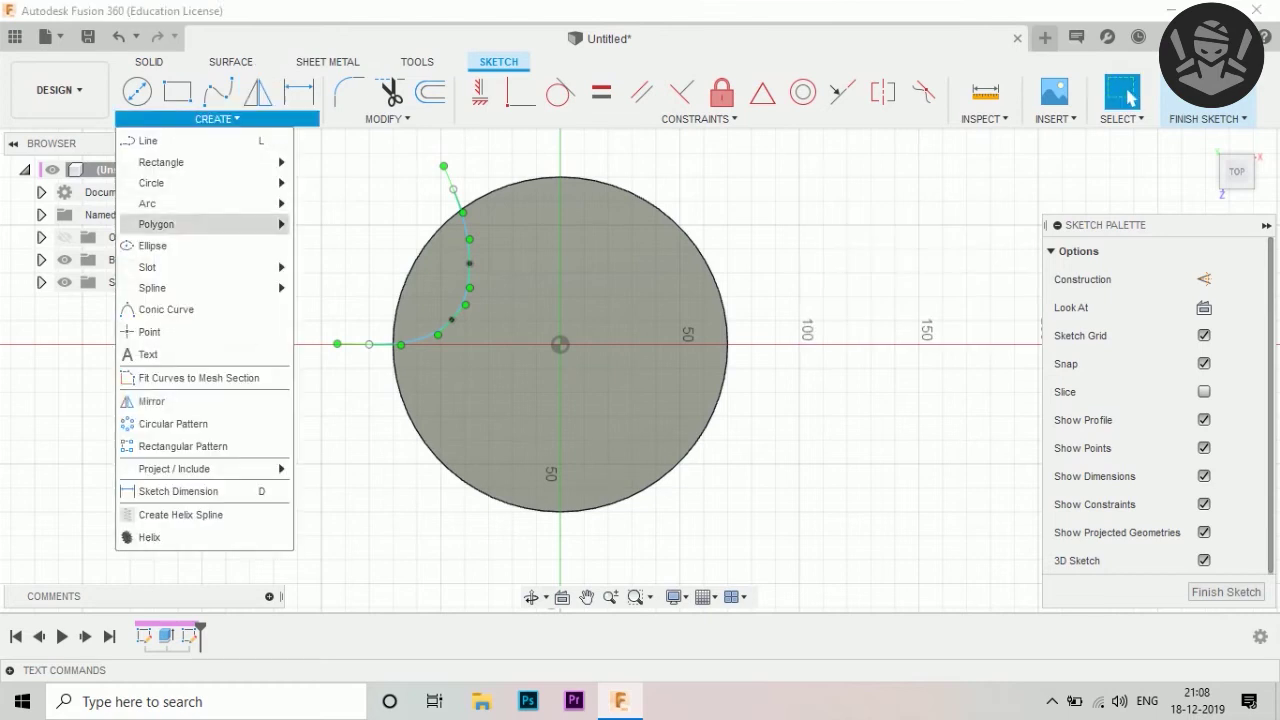
{"action": "left_click", "coordinate": [172, 423]}
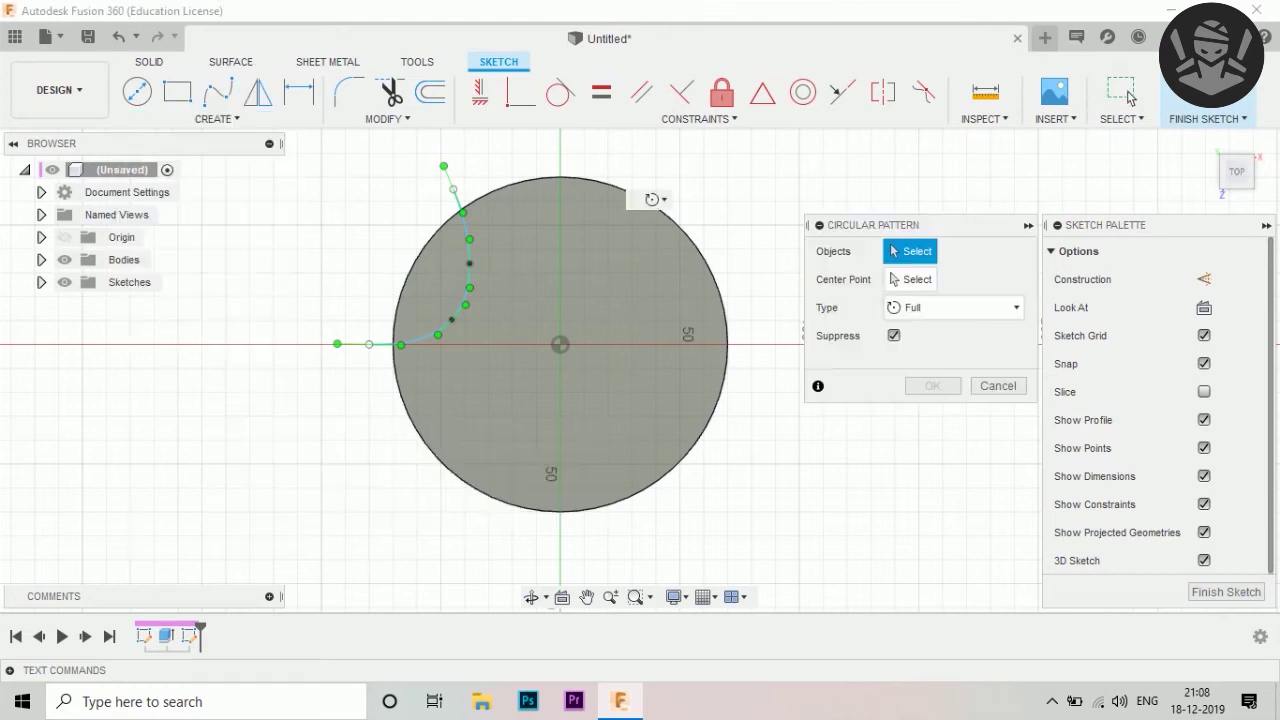
{"action": "scroll", "coordinate": [464, 265], "scroll_direction": "up", "scroll_amount": 2}
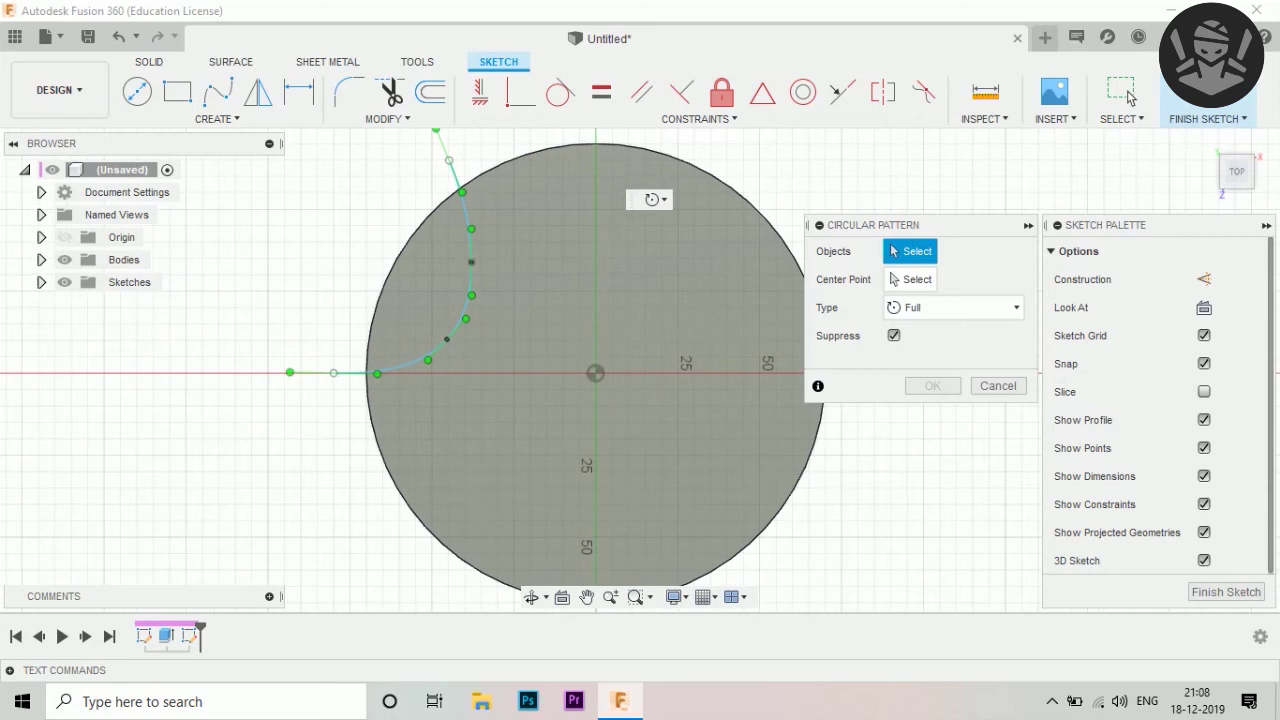
{"action": "left_click", "coordinate": [447, 338]}
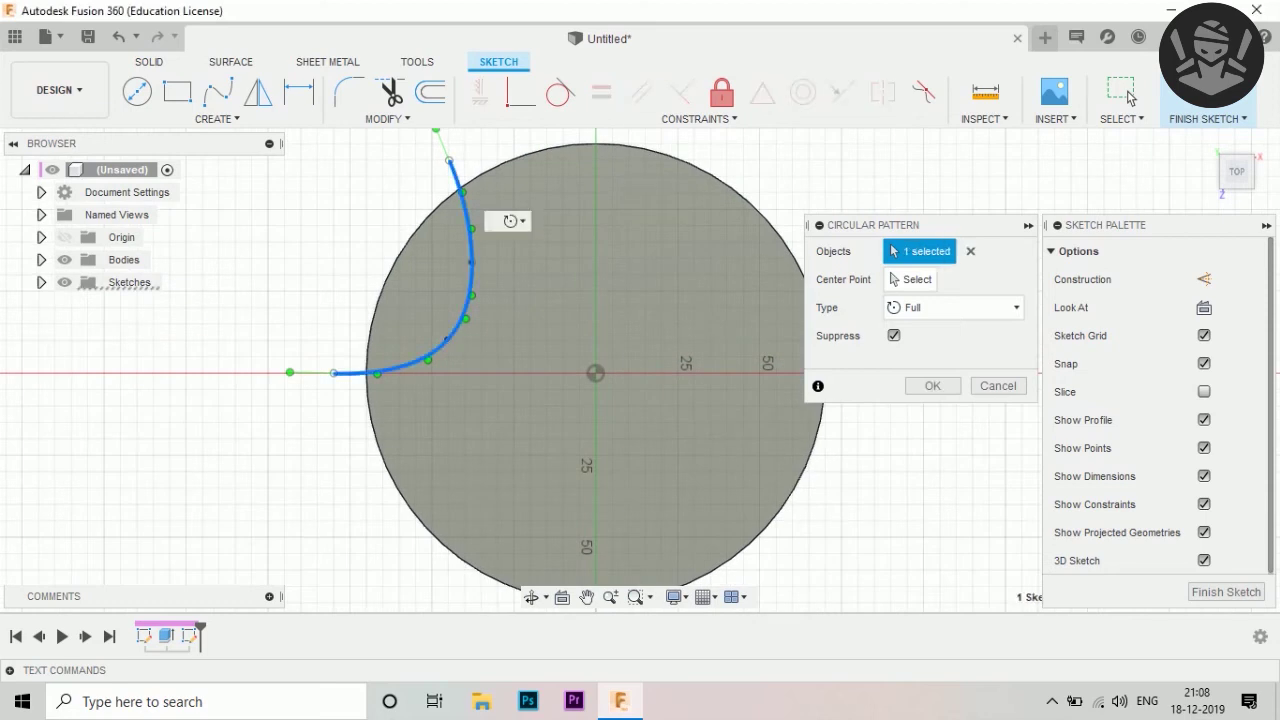
{"action": "left_click", "coordinate": [910, 279]}
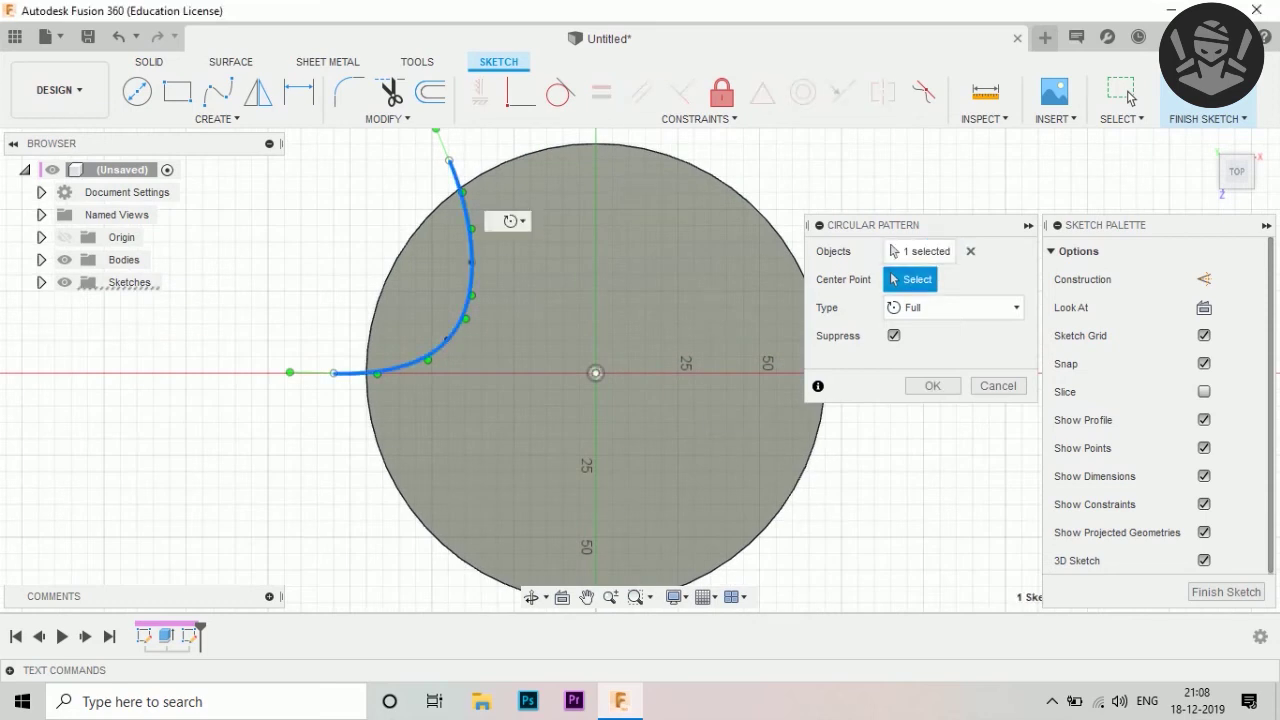
{"action": "left_click", "coordinate": [595, 373]}
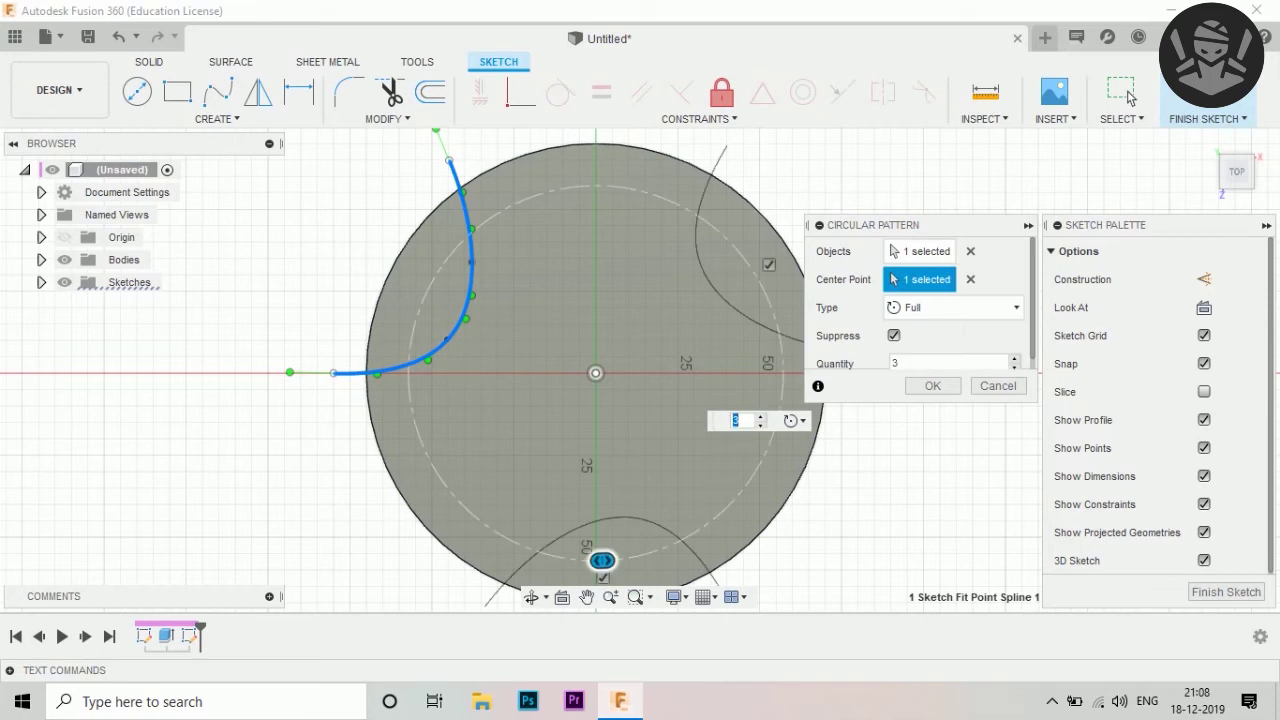
{"action": "left_click_drag", "start_coordinate": [602, 560], "coordinate": [507, 539]}
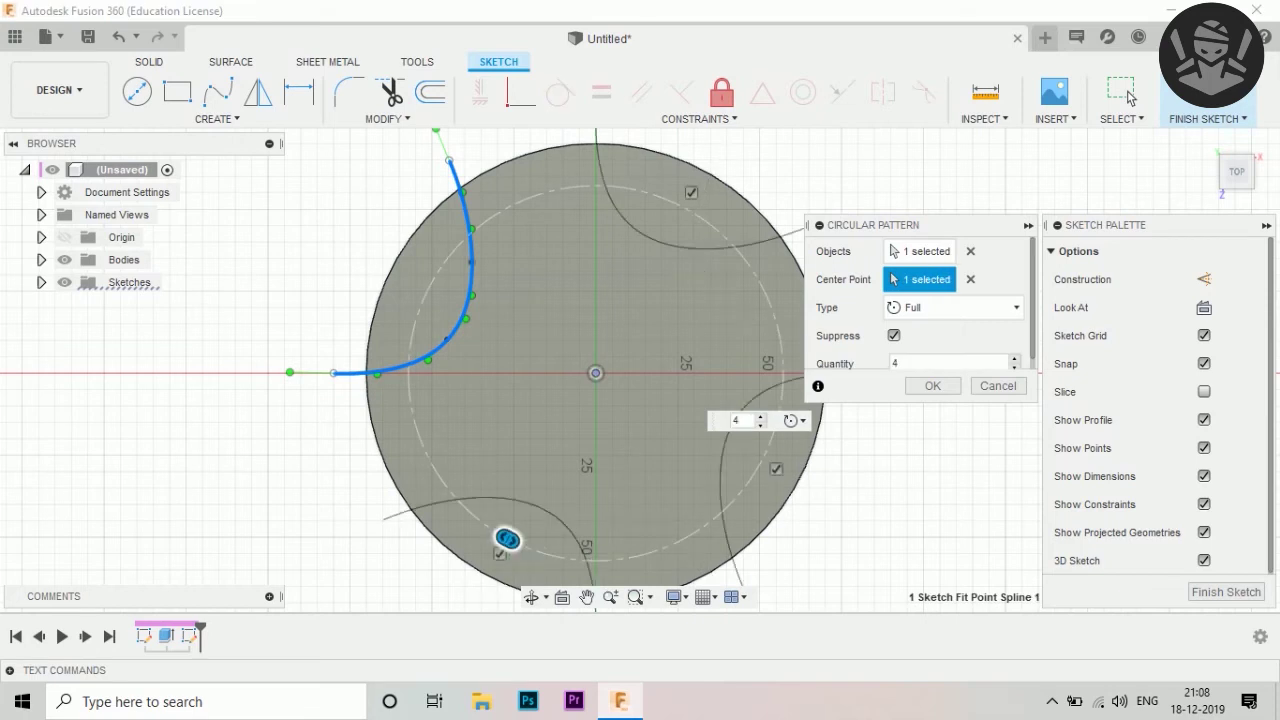
{"action": "type", "text": "5"}
{"action": "key", "text": "Return"}
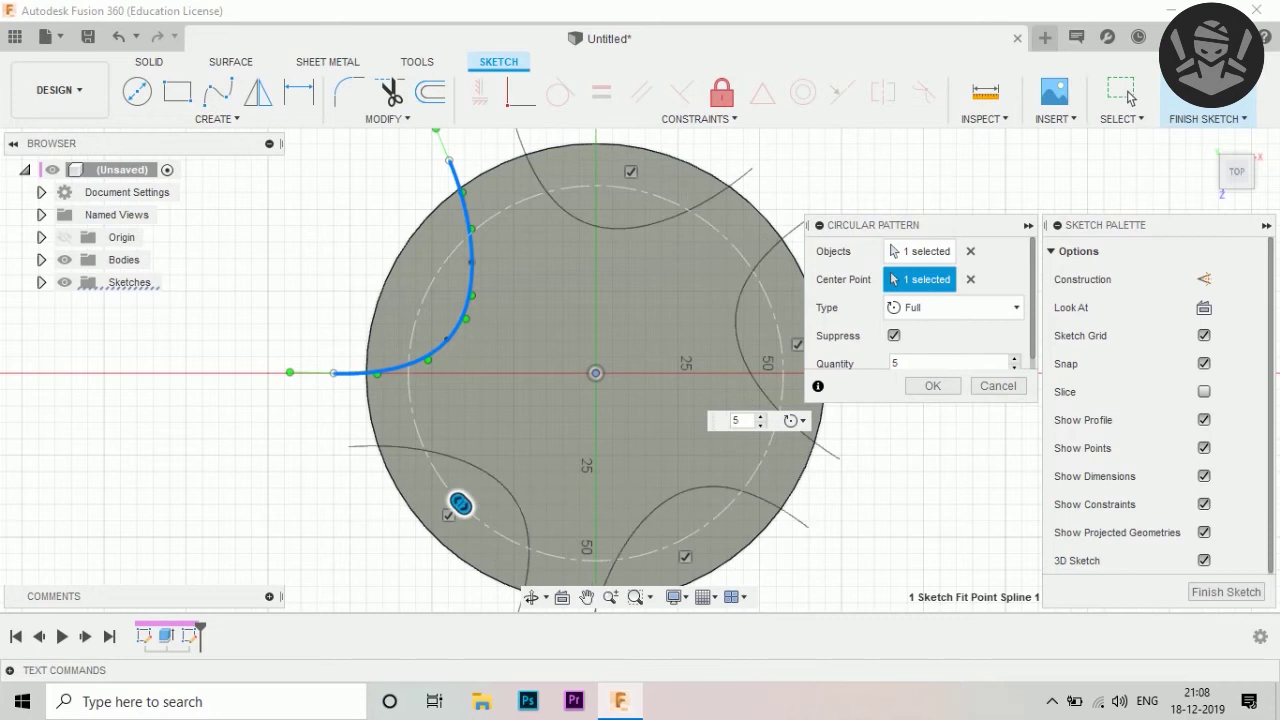
{"action": "key", "text": "Return"}
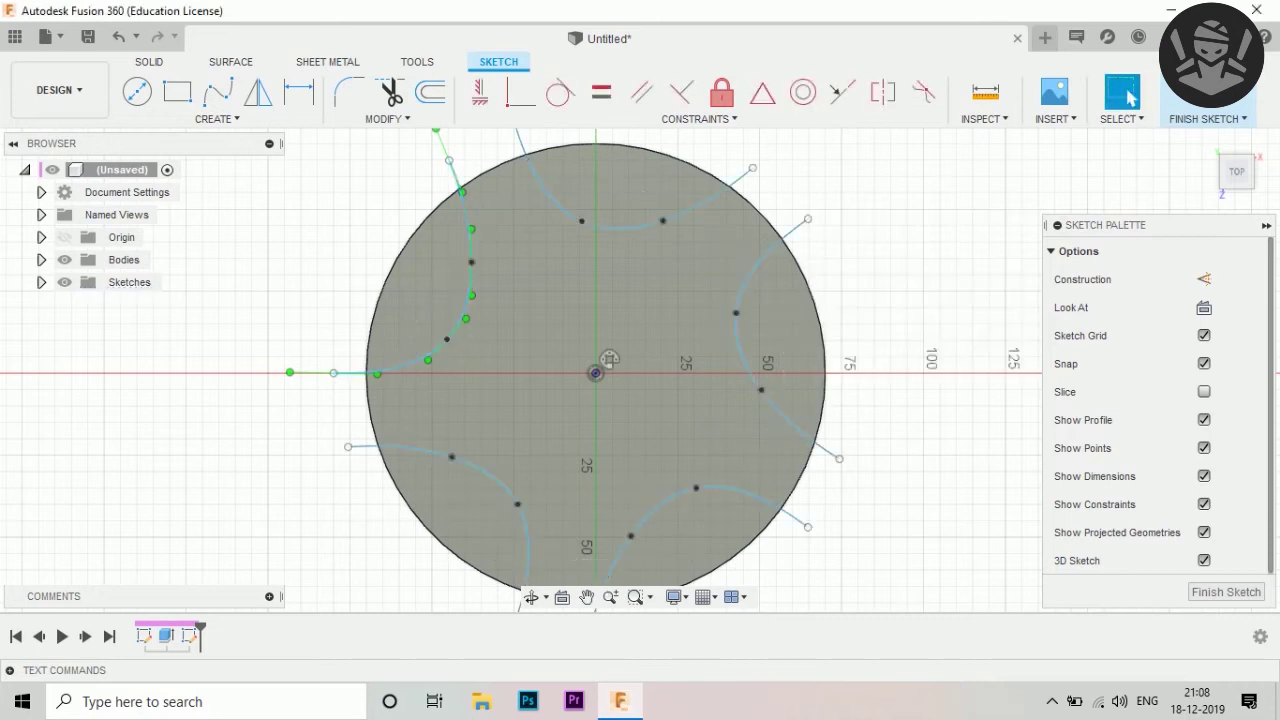
Draw a fit-point spline from left of the disc curving down toward its lower part
{"action": "left_click", "coordinate": [218, 92]}
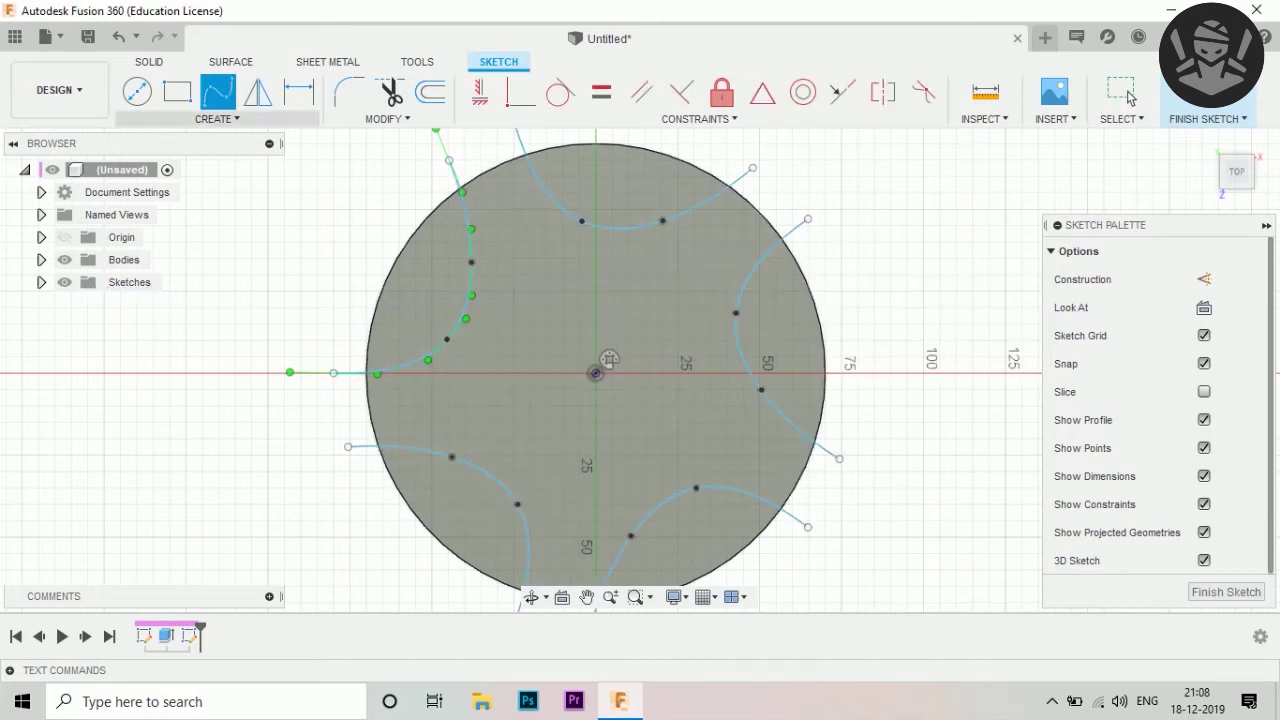
{"action": "left_click", "coordinate": [333, 406]}
{"action": "left_click", "coordinate": [420, 406]}
{"action": "left_click", "coordinate": [503, 447]}
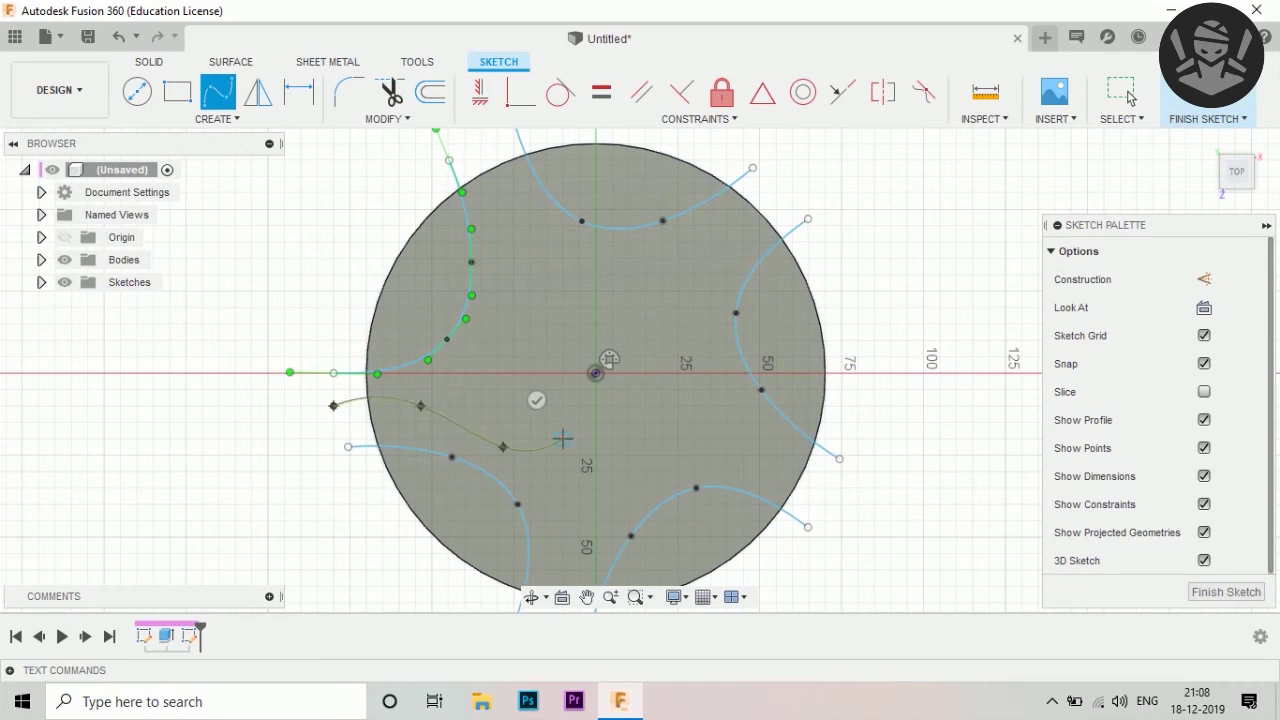
{"action": "left_click", "coordinate": [563, 438]}
{"action": "left_click", "coordinate": [595, 497]}
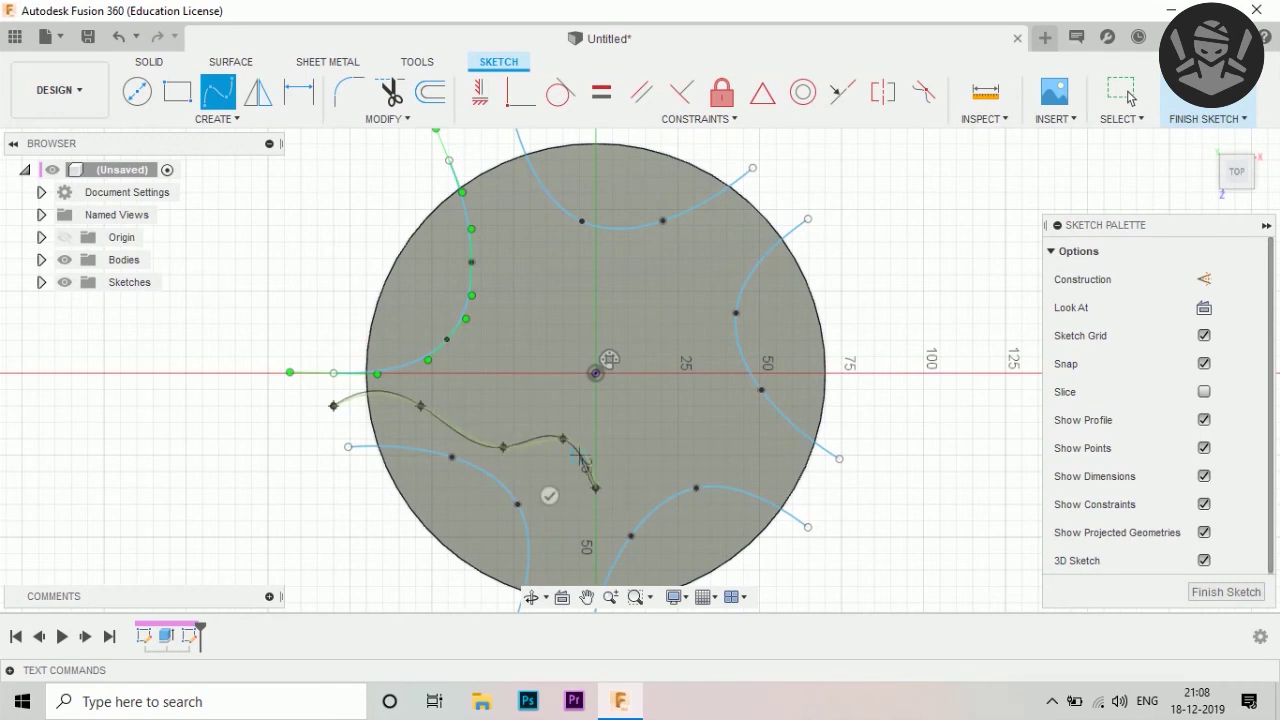
{"action": "scroll", "coordinate": [585, 480], "scroll_direction": "down", "scroll_amount": 2}
{"action": "left_click", "coordinate": [557, 572]}
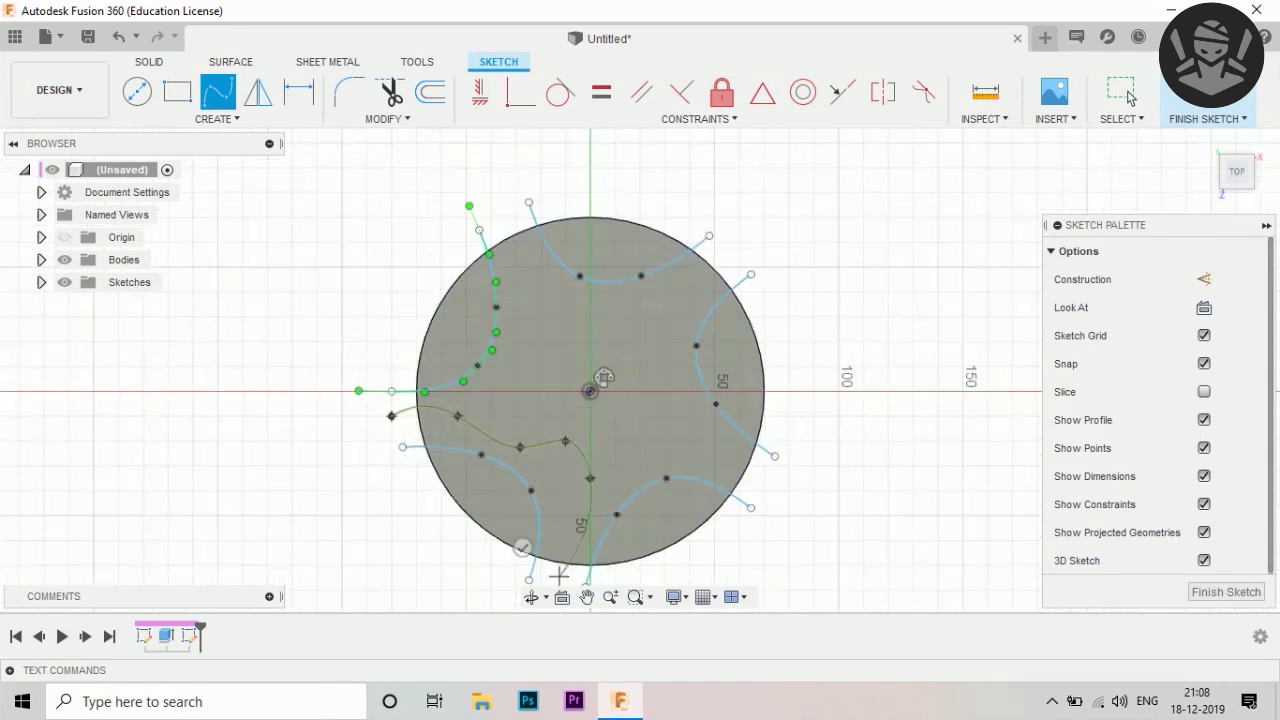
{"action": "left_click", "coordinate": [522, 548]}
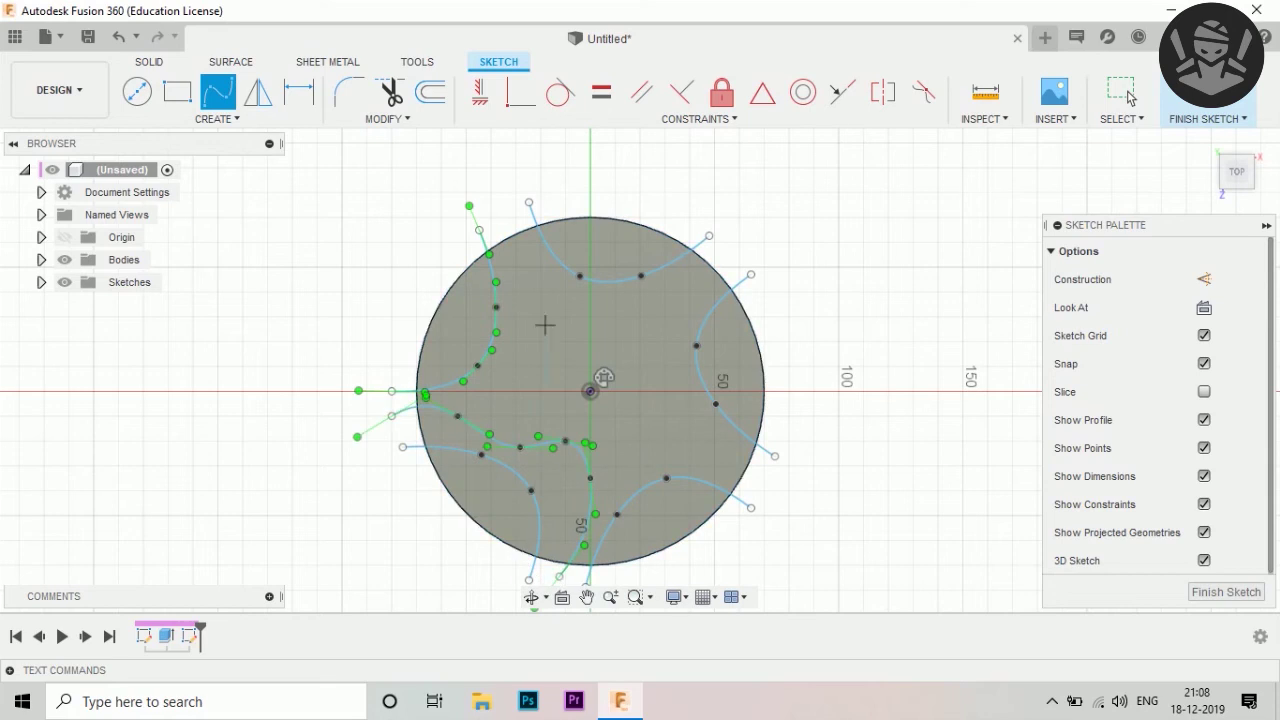
Add a spline from the upper left down through the centre past the lower-left rim
{"action": "left_click", "coordinate": [512, 226]}
{"action": "left_click", "coordinate": [529, 302]}
{"action": "left_click", "coordinate": [529, 363]}
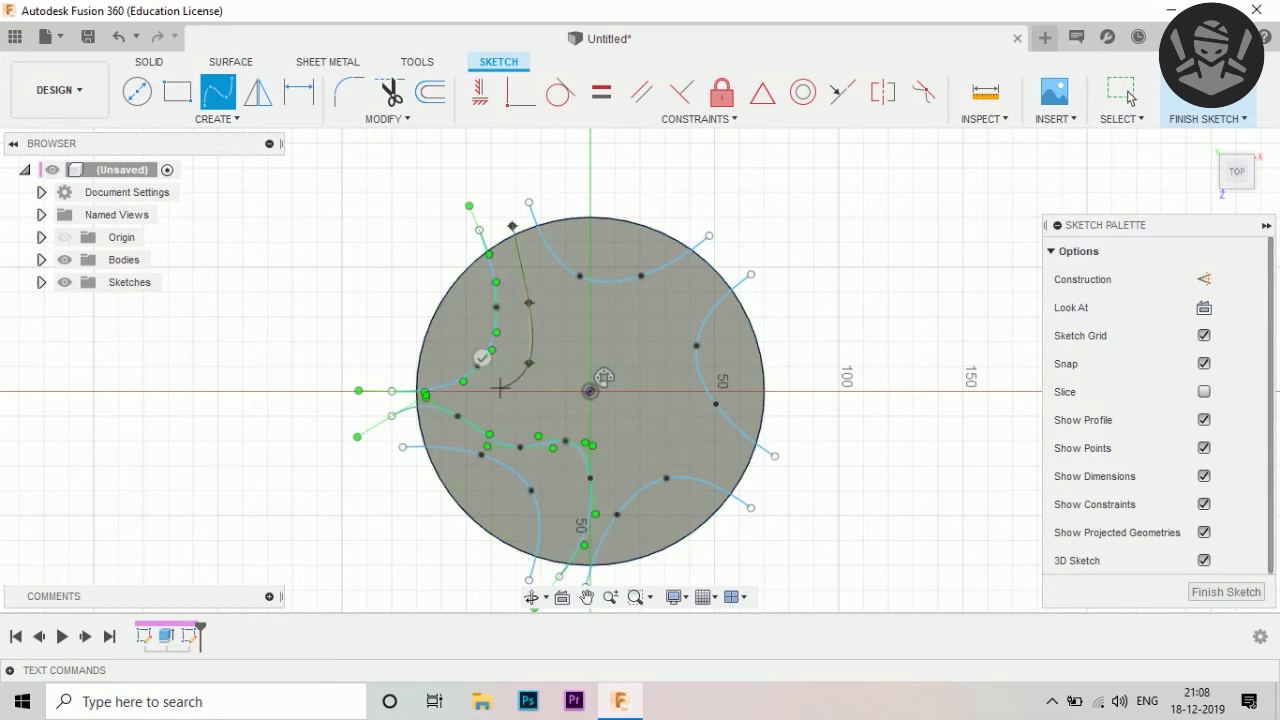
{"action": "left_click", "coordinate": [500, 388]}
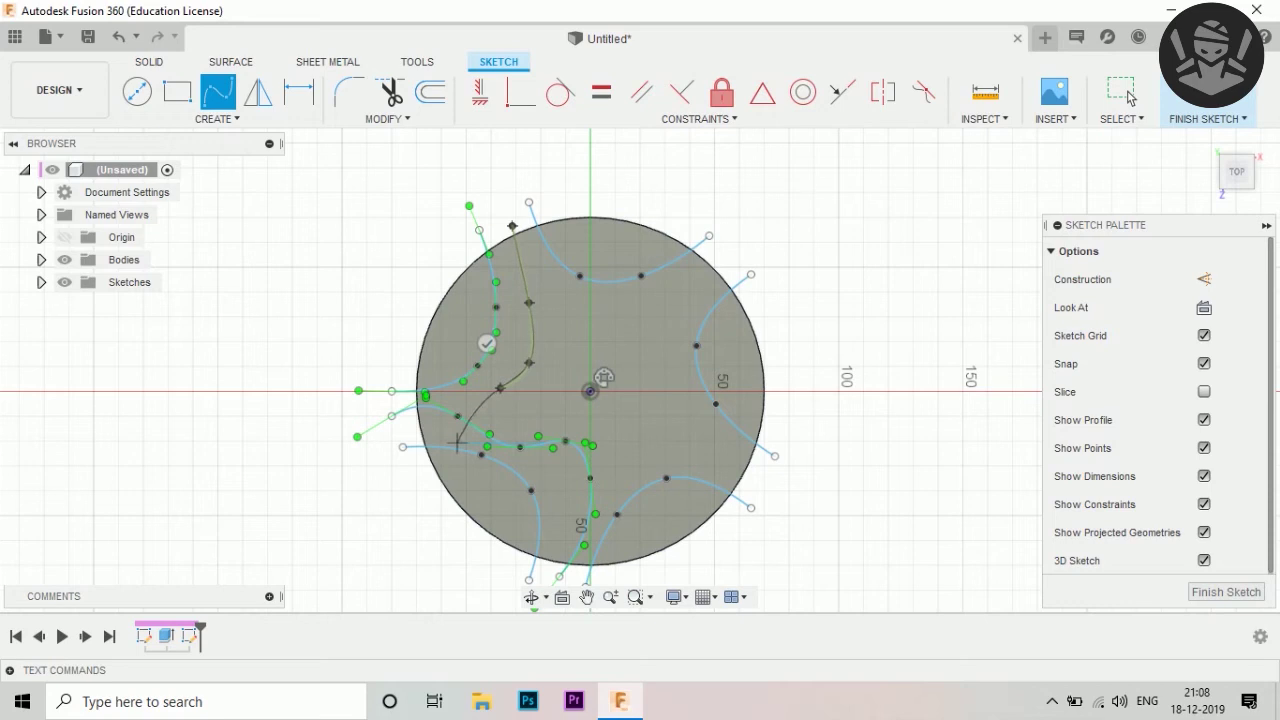
{"action": "left_click", "coordinate": [416, 516]}
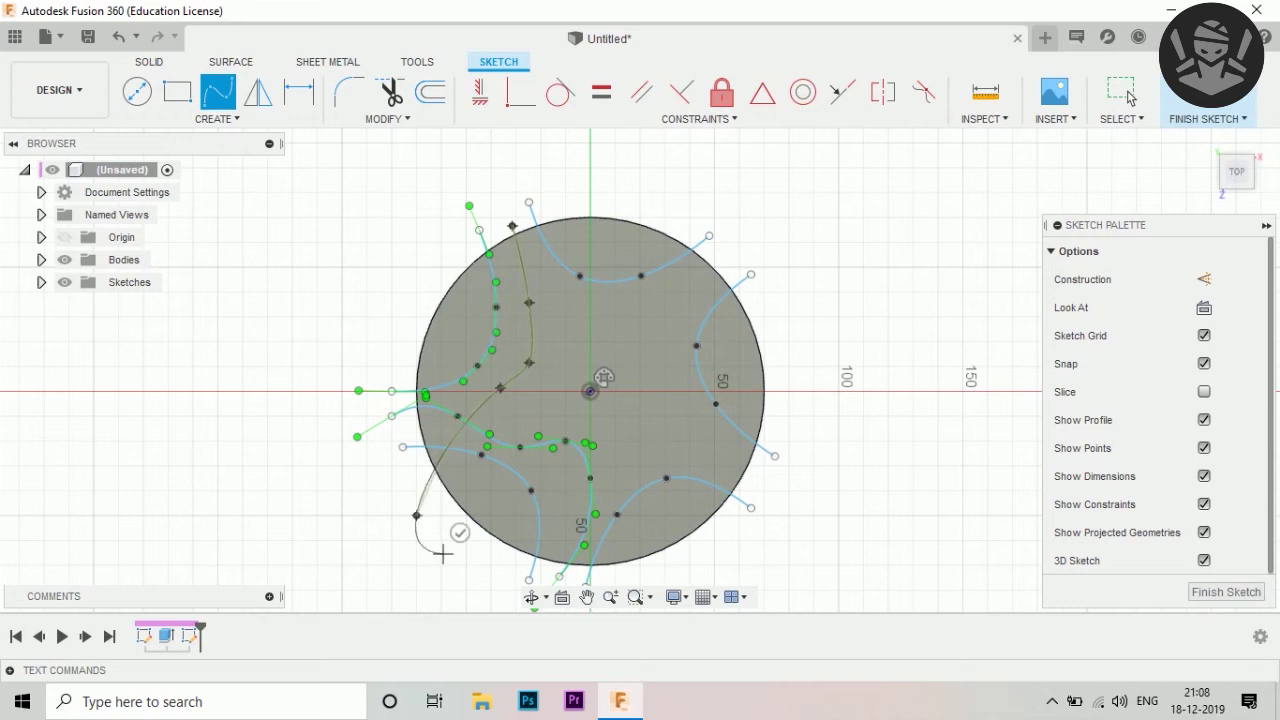
{"action": "left_click", "coordinate": [460, 532]}
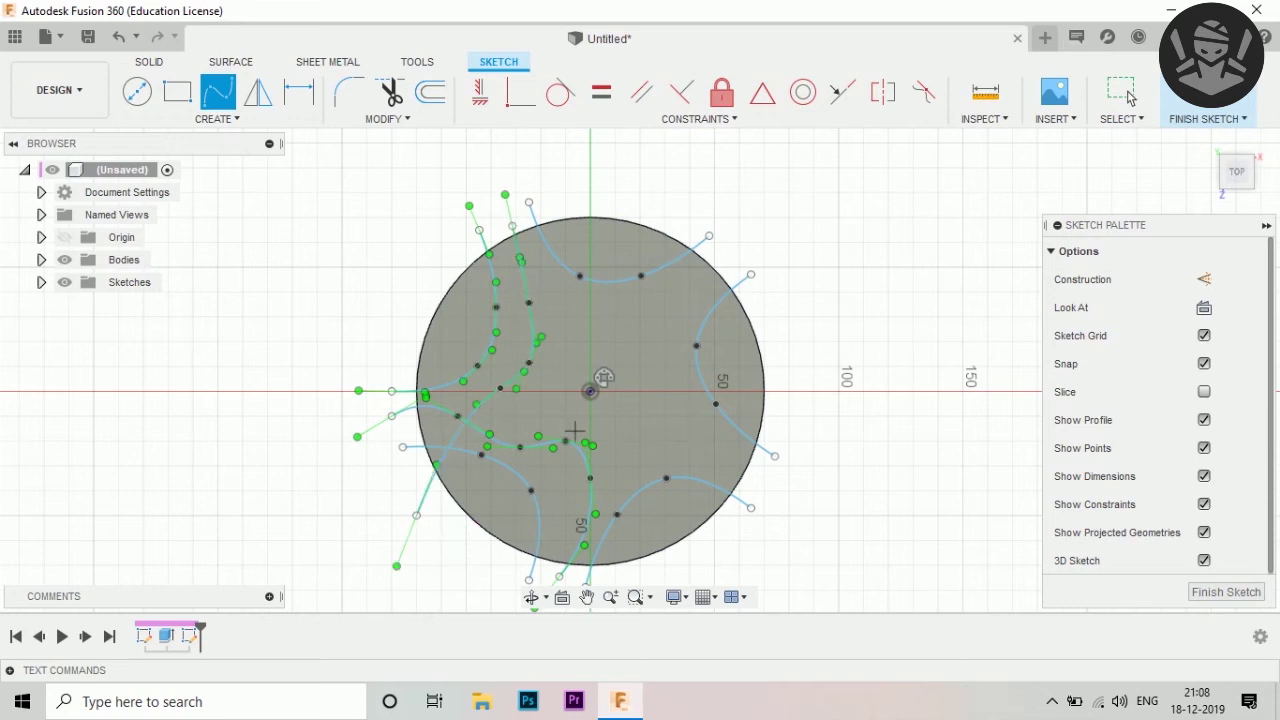
Add a spline running from the upper left across the disc past its lower-right edge
{"action": "left_click", "coordinate": [416, 298]}
{"action": "left_click", "coordinate": [479, 325]}
{"action": "left_click", "coordinate": [545, 388]}
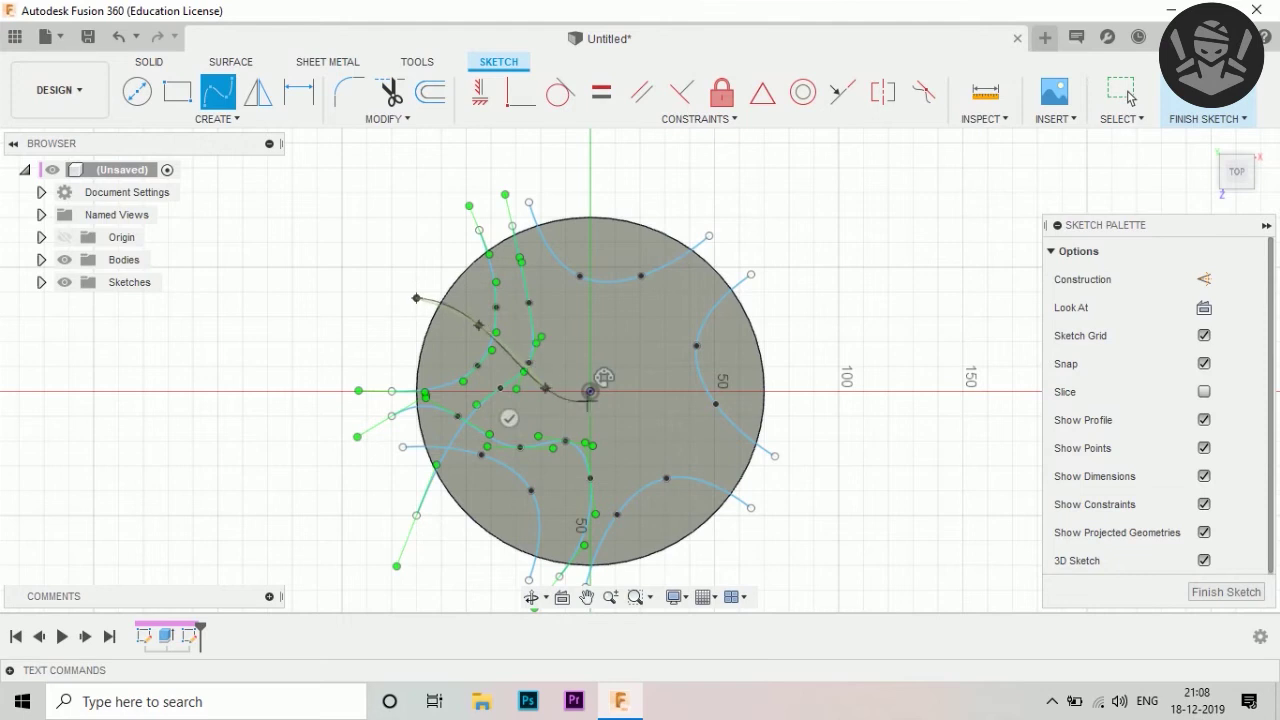
{"action": "left_click", "coordinate": [630, 414]}
{"action": "left_click", "coordinate": [714, 442]}
{"action": "left_click", "coordinate": [789, 490]}
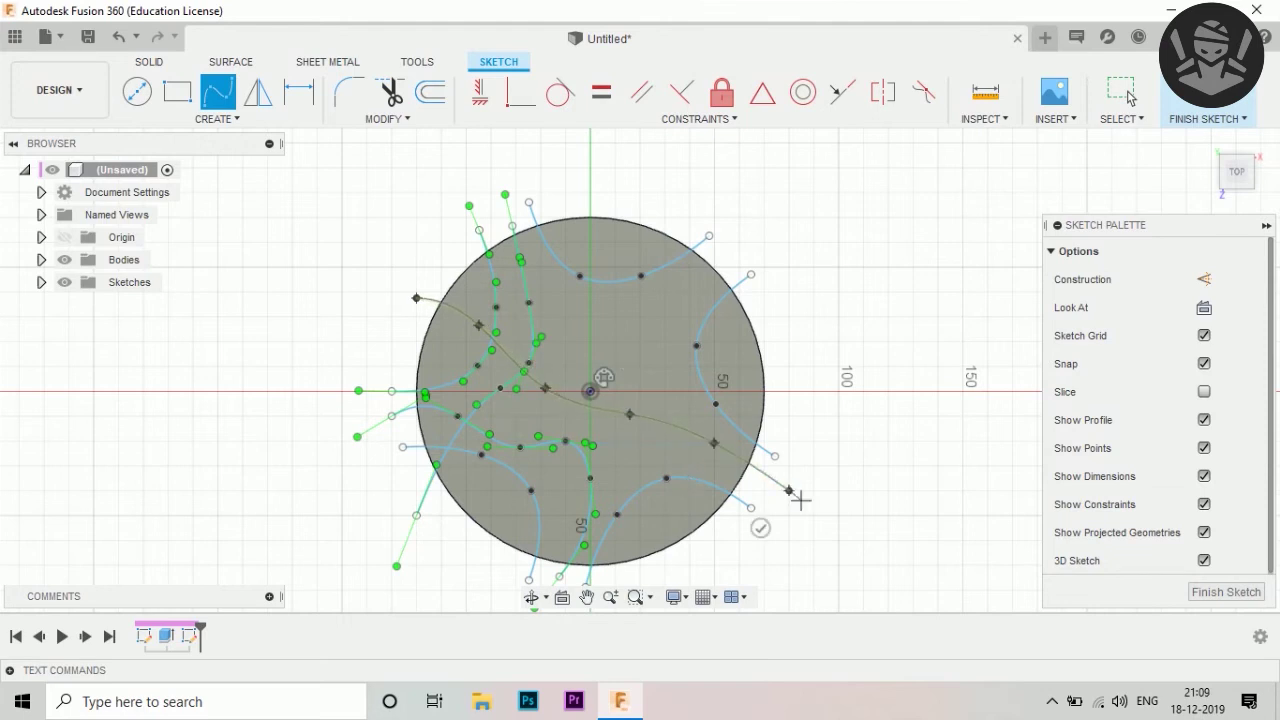
{"action": "left_click", "coordinate": [763, 528]}
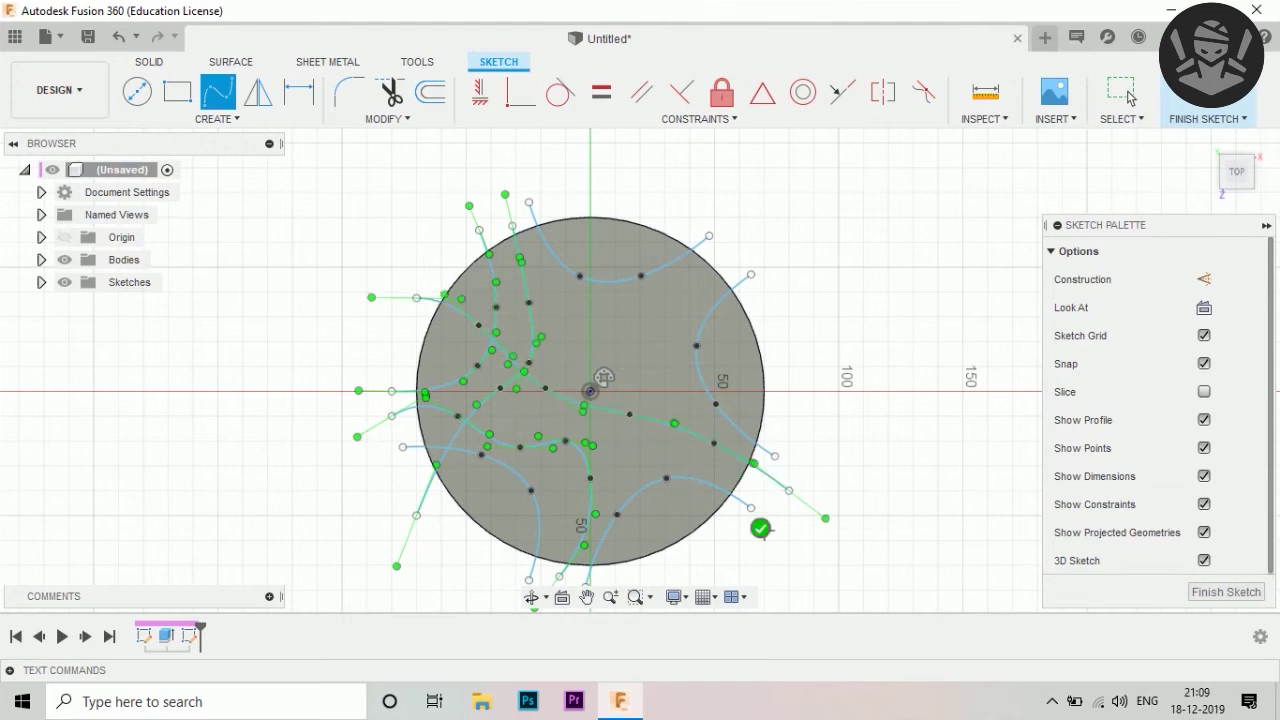
Add a spline from above the disc running down past its bottom edge
{"action": "left_click", "coordinate": [590, 204]}
{"action": "left_click", "coordinate": [566, 291]}
{"action": "left_click", "coordinate": [607, 409]}
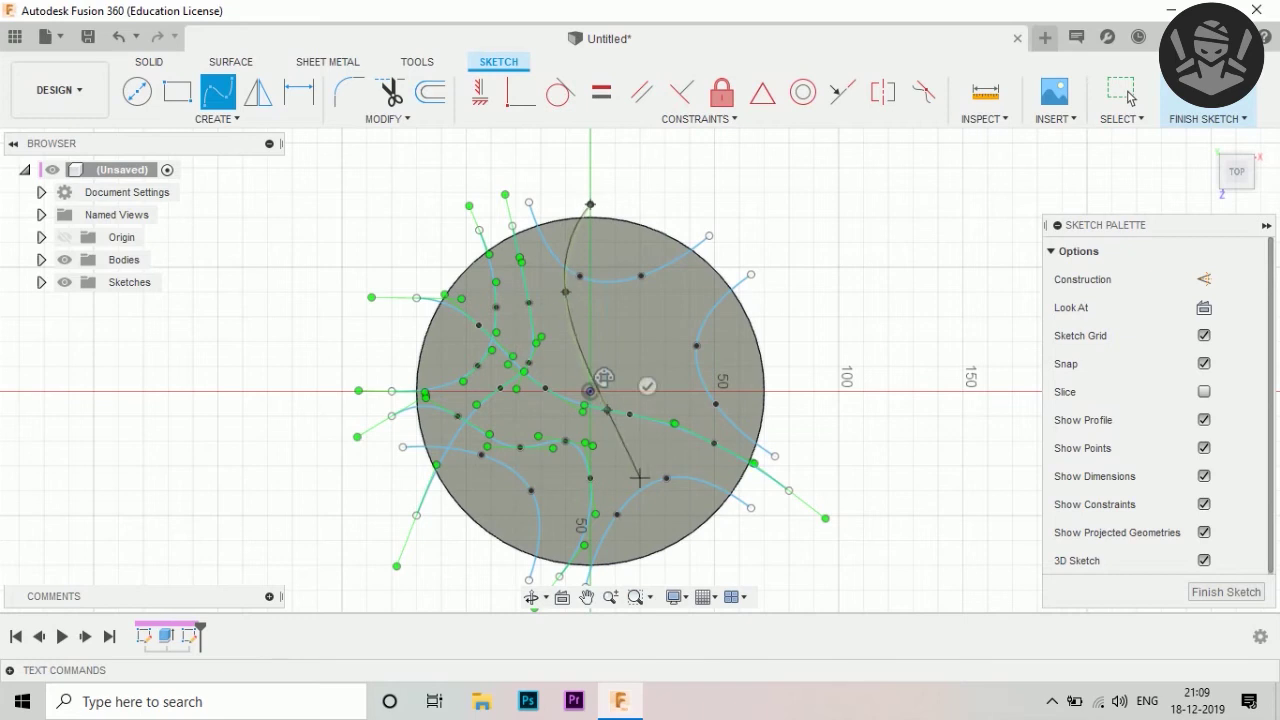
{"action": "left_click", "coordinate": [640, 490]}
{"action": "left_click", "coordinate": [689, 565]}
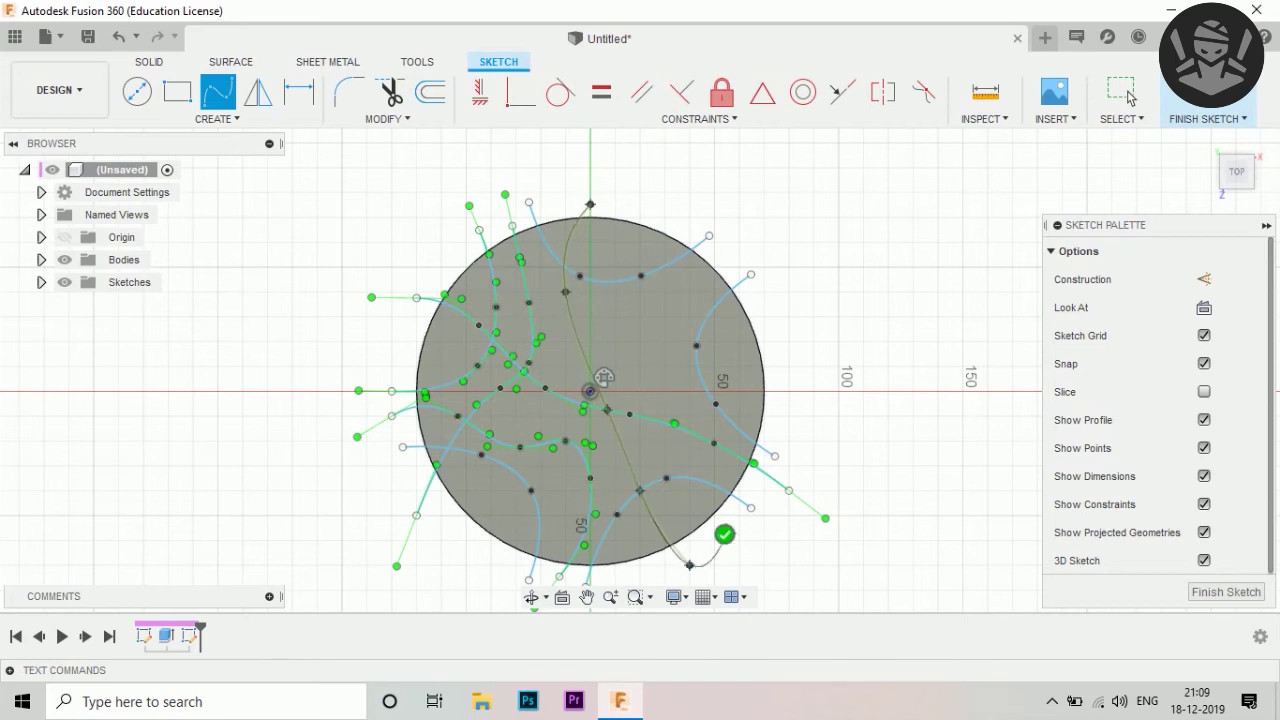
{"action": "left_click", "coordinate": [724, 535]}
Add a spline from the disc's upper-right edge running toward the lower left
{"action": "left_click", "coordinate": [714, 242]}
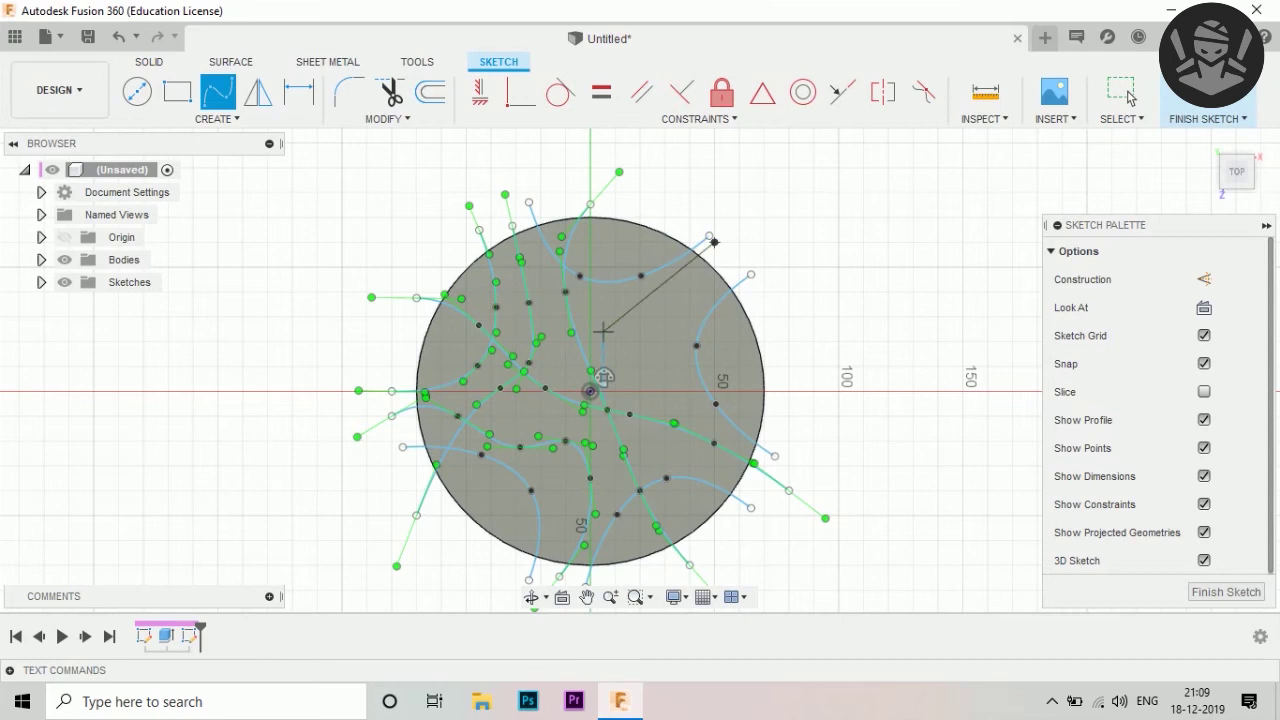
{"action": "left_click", "coordinate": [602, 331]}
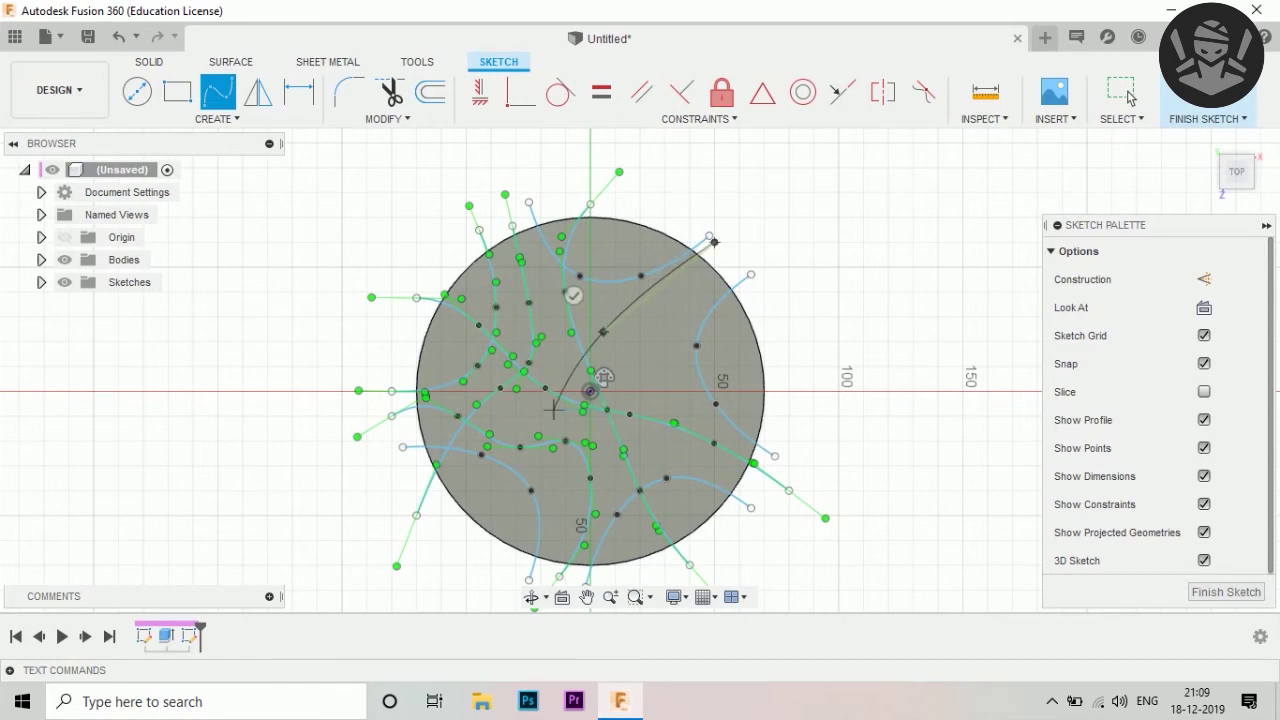
{"action": "left_click", "coordinate": [464, 527]}
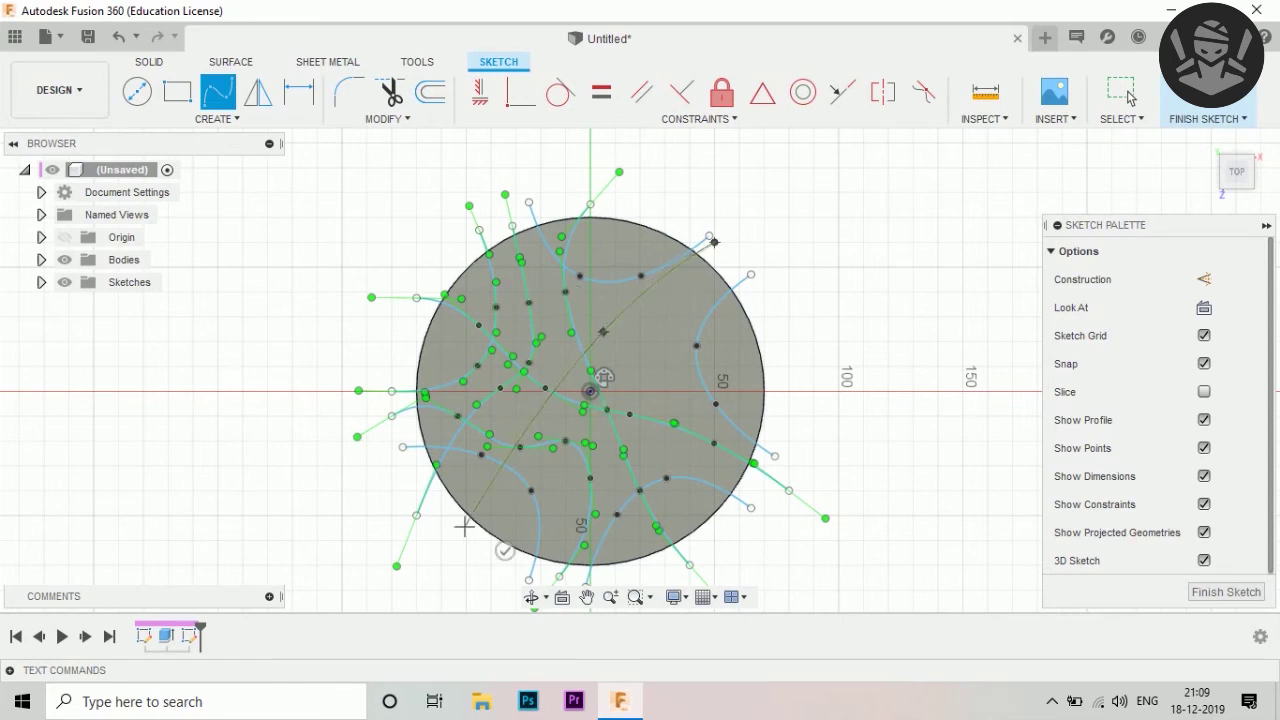
{"action": "left_click", "coordinate": [505, 550]}
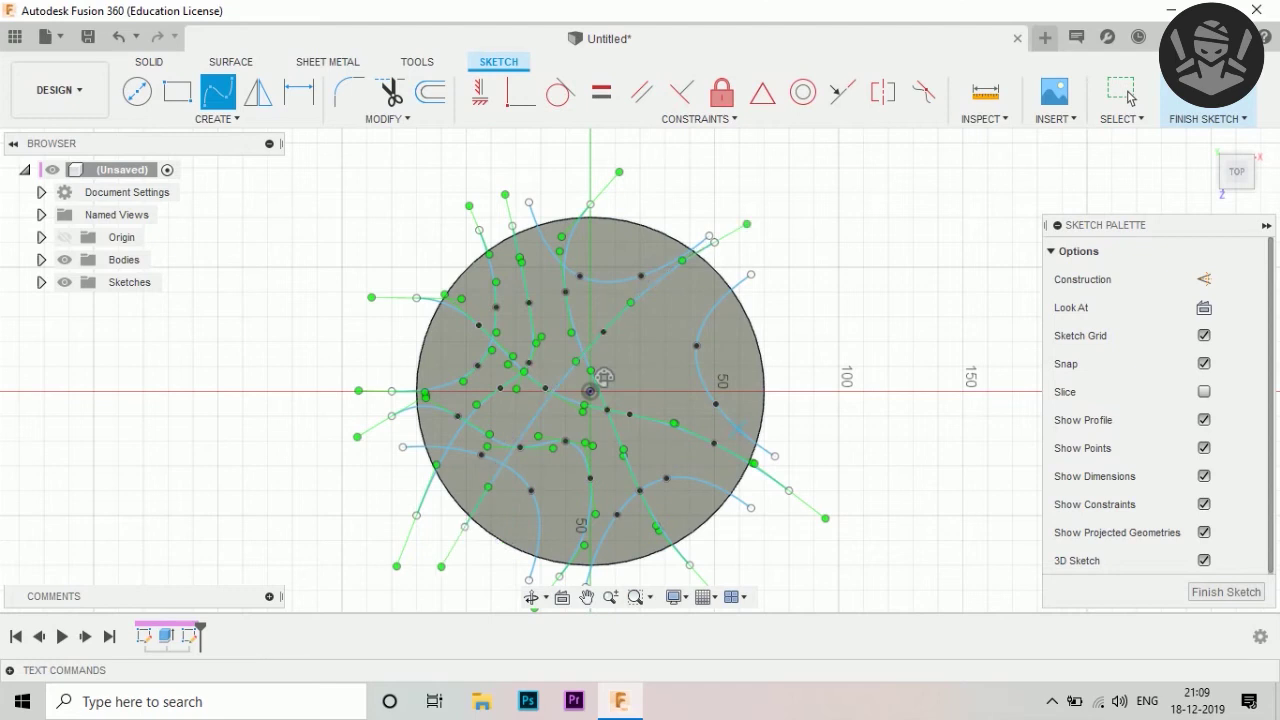
Add a final curve from the right side across the disc to the left, then finish the sketch
{"action": "left_click", "coordinate": [642, 373]}
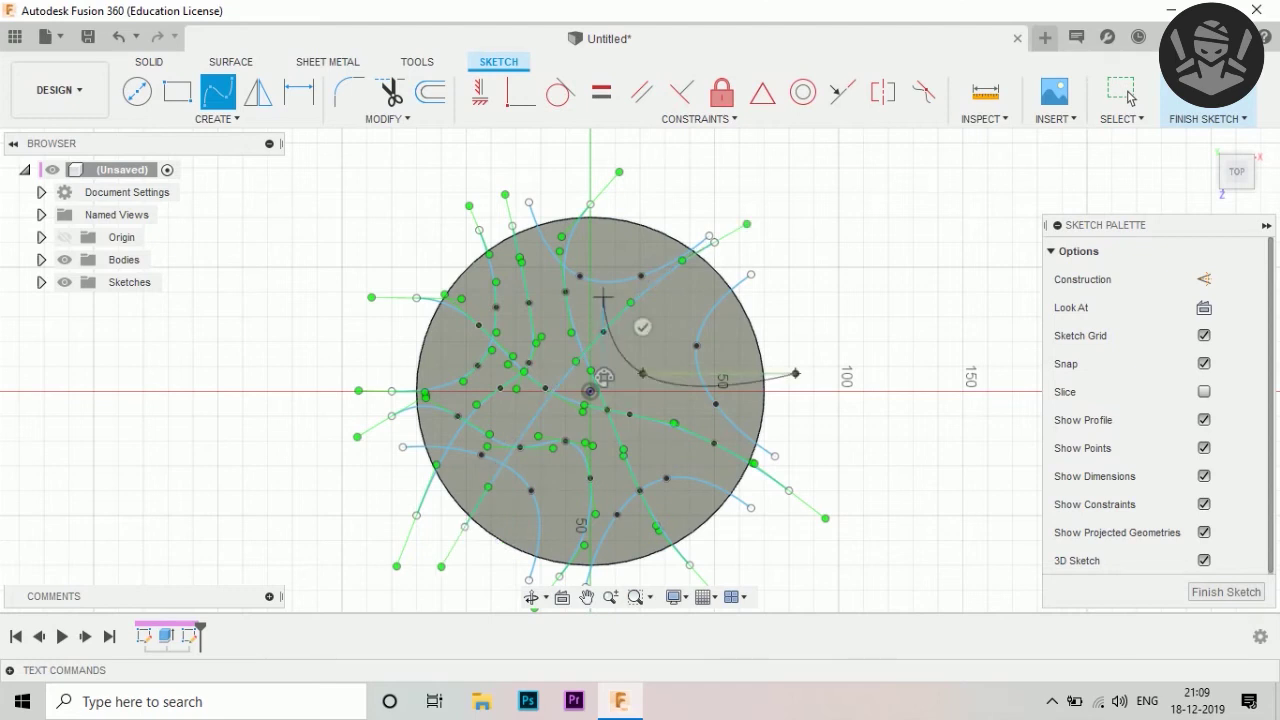
{"action": "left_click", "coordinate": [663, 211]}
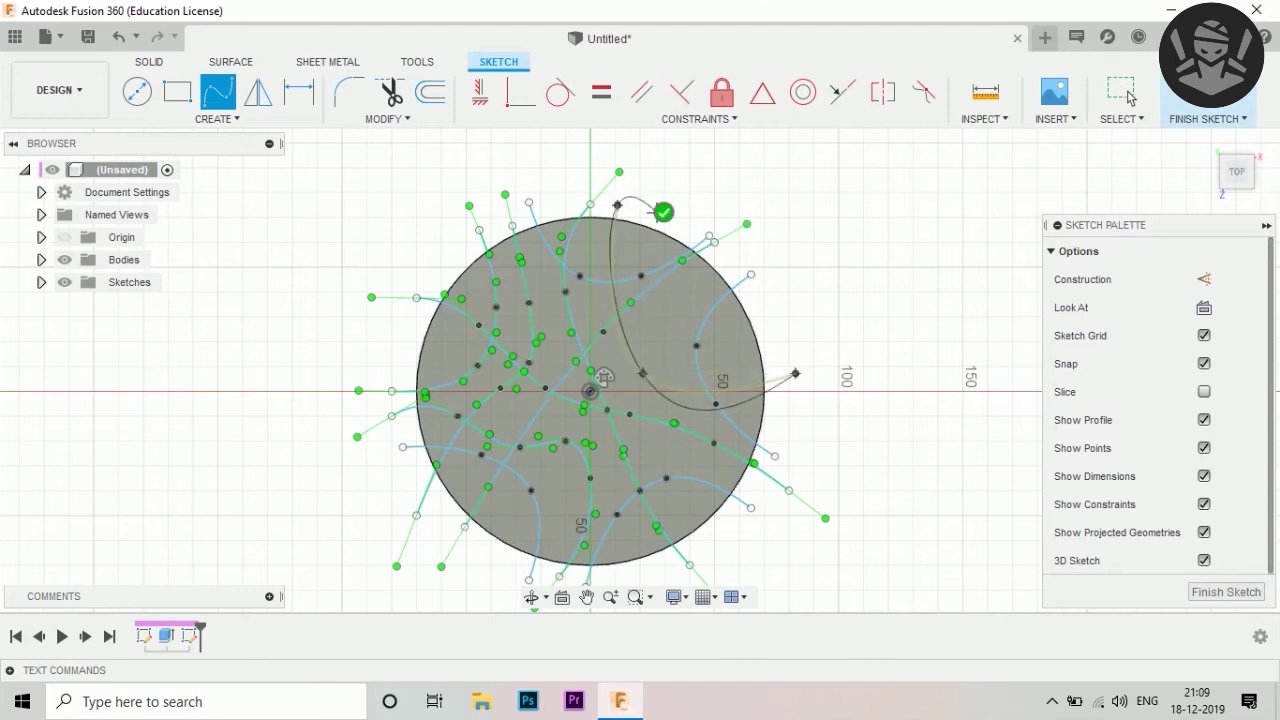
{"action": "left_click", "coordinate": [818, 331]}
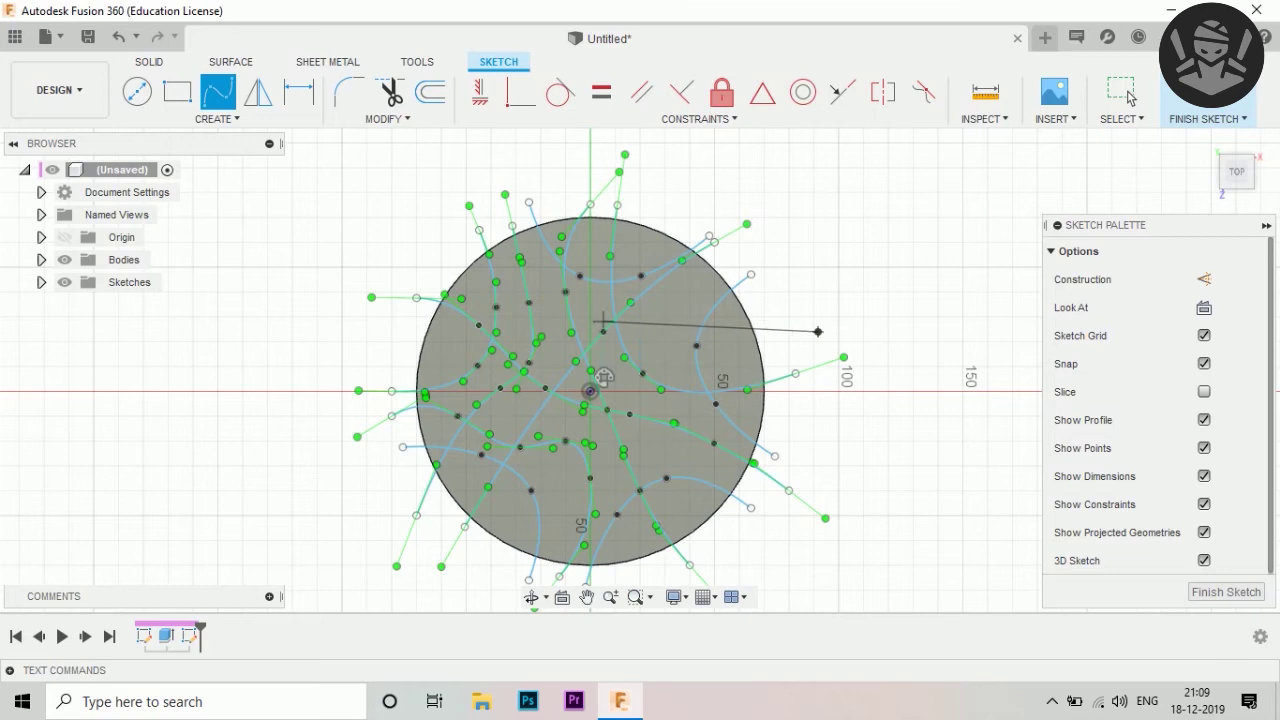
{"action": "left_click", "coordinate": [650, 331]}
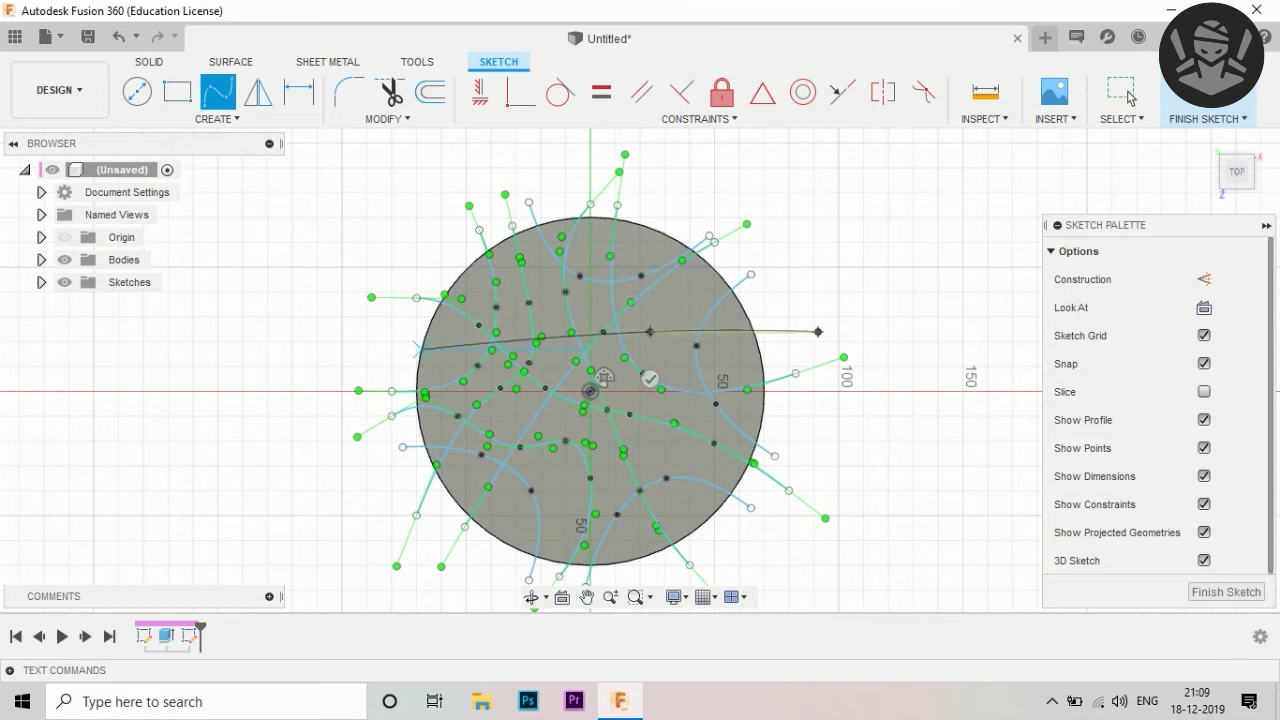
{"action": "left_click", "coordinate": [384, 350]}
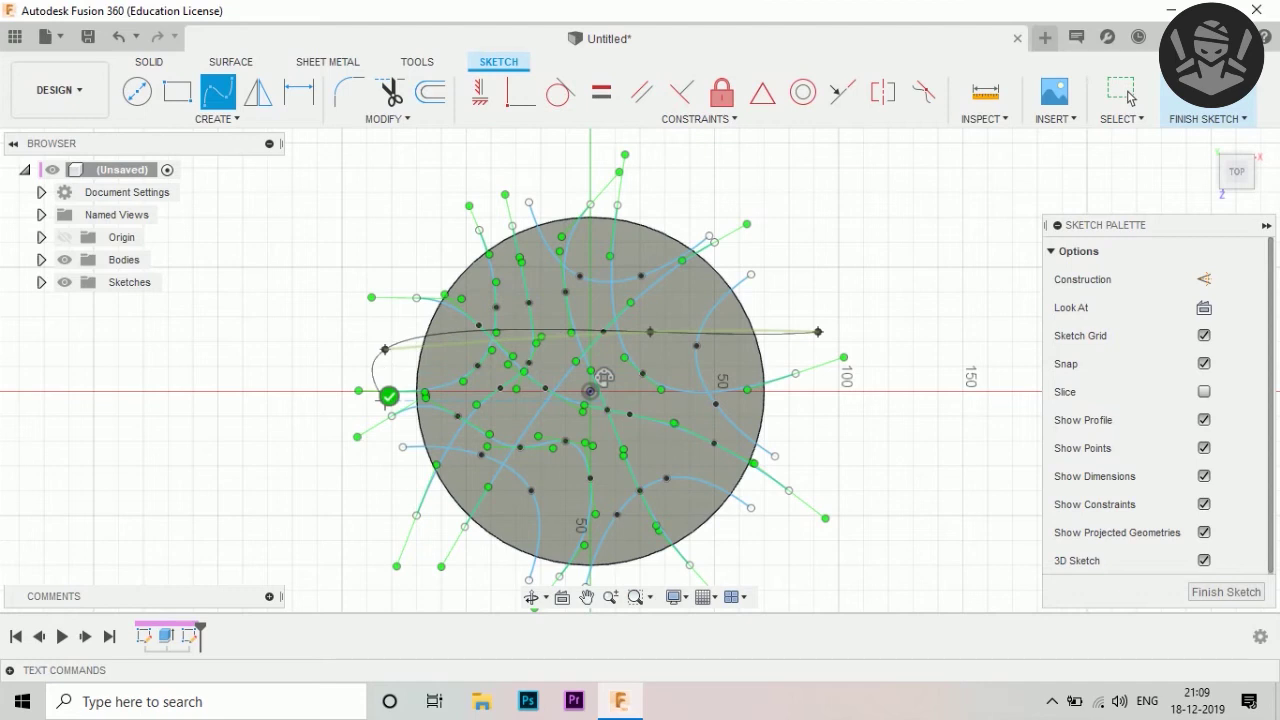
{"action": "left_click", "coordinate": [389, 396]}
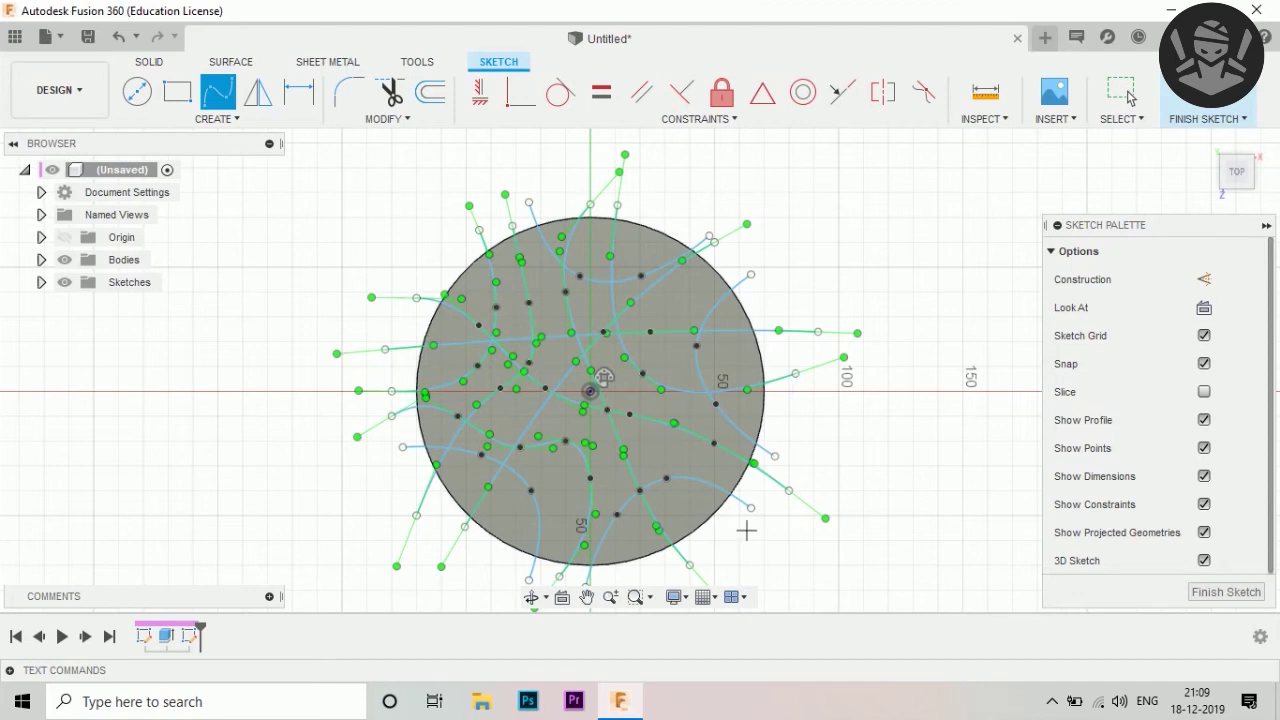
{"action": "left_click", "coordinate": [1226, 592]}
{"action": "left_click", "coordinate": [1205, 105]}
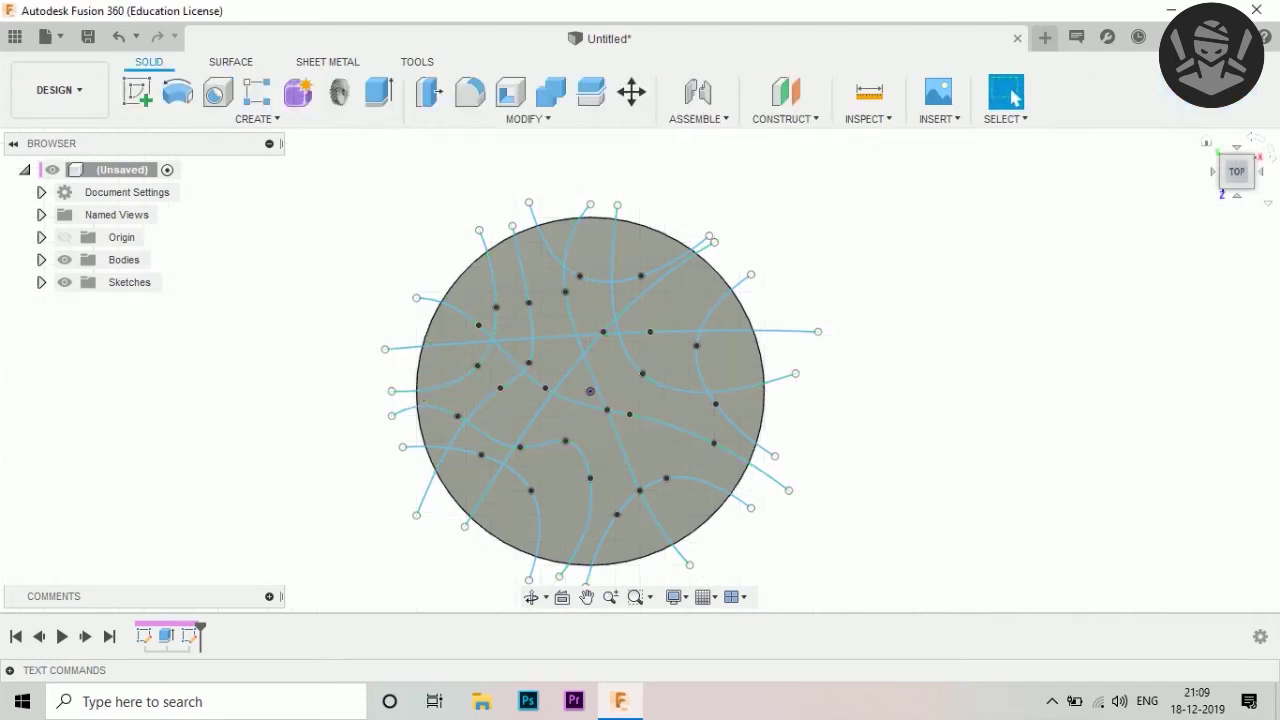
Cut a 7 mm round pipe groove along the long vertical curve
{"action": "middle_click_drag", "start_coordinate": [638, 357], "coordinate": [630, 366], "text": "shift"}
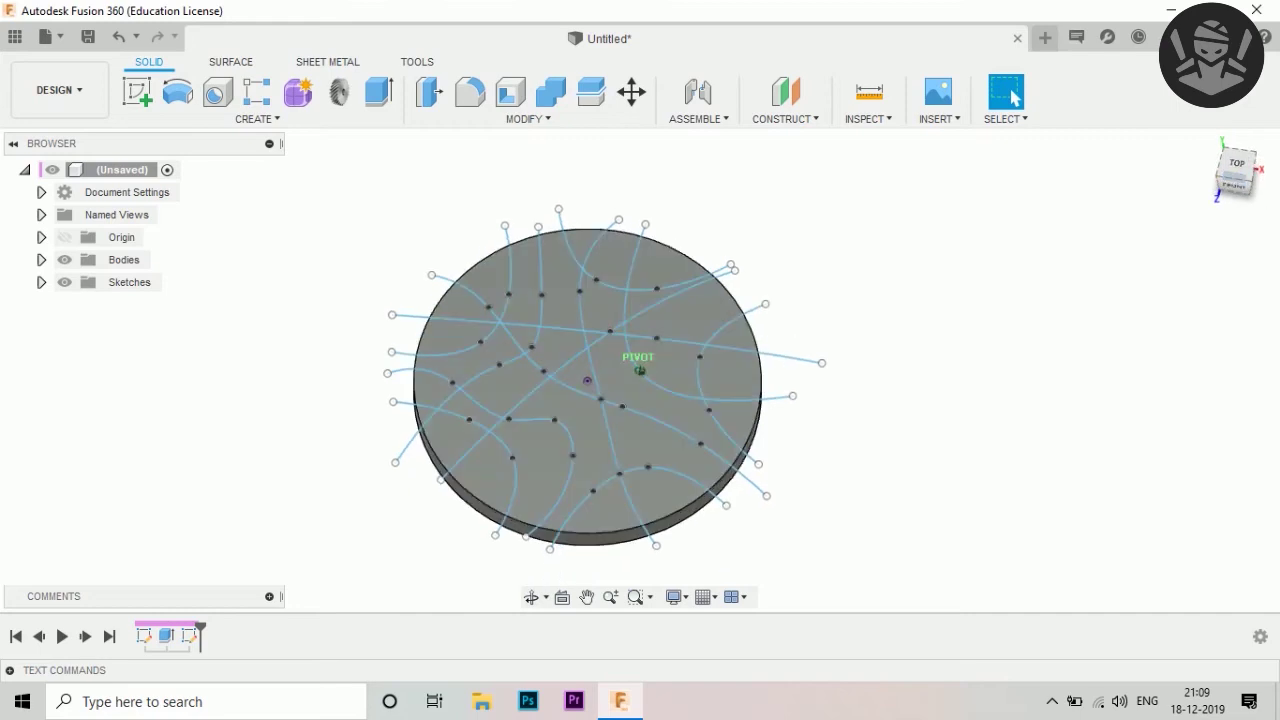
{"action": "left_click", "coordinate": [257, 118]}
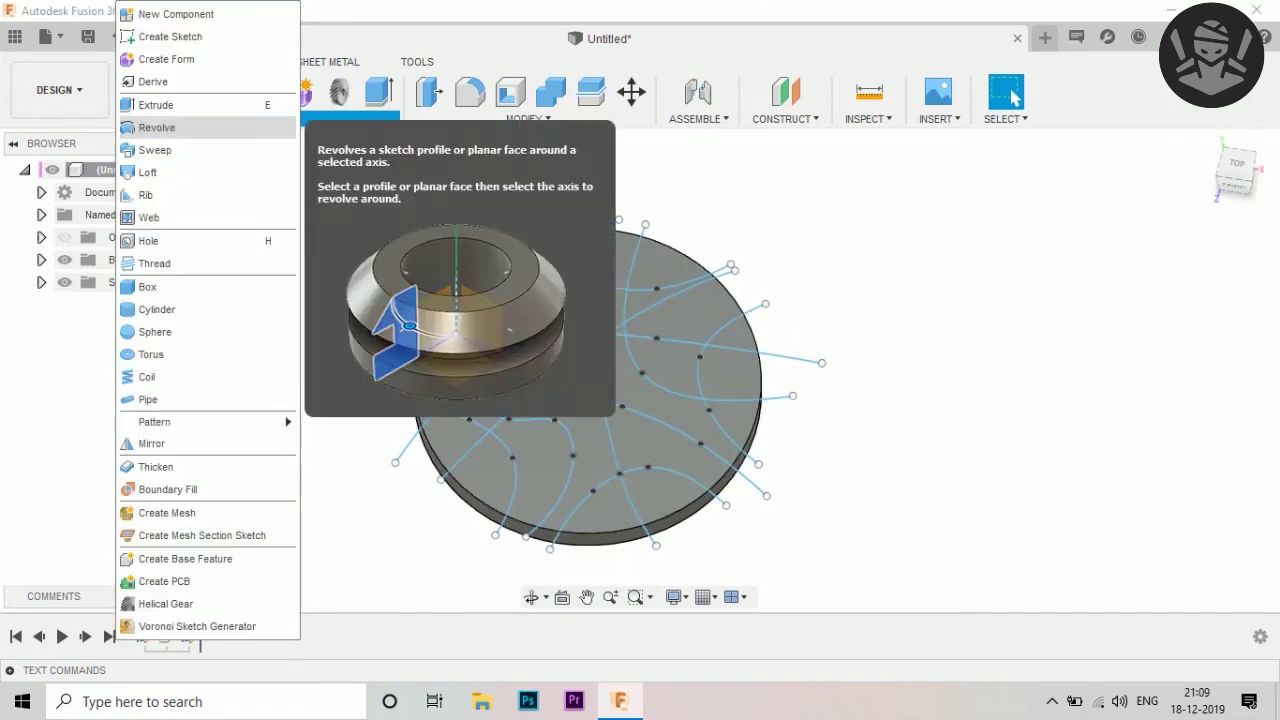
{"action": "key", "text": "Escape"}
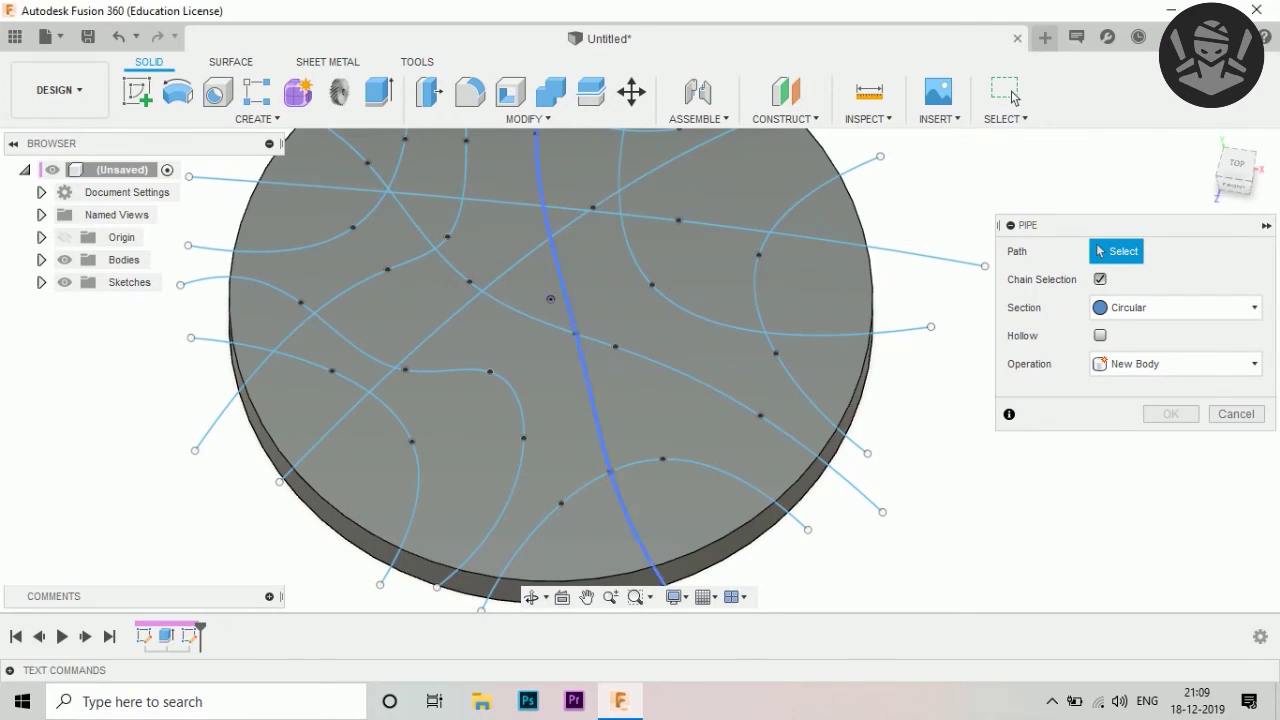
{"action": "left_click", "coordinate": [563, 300]}
{"action": "type", "text": "7"}
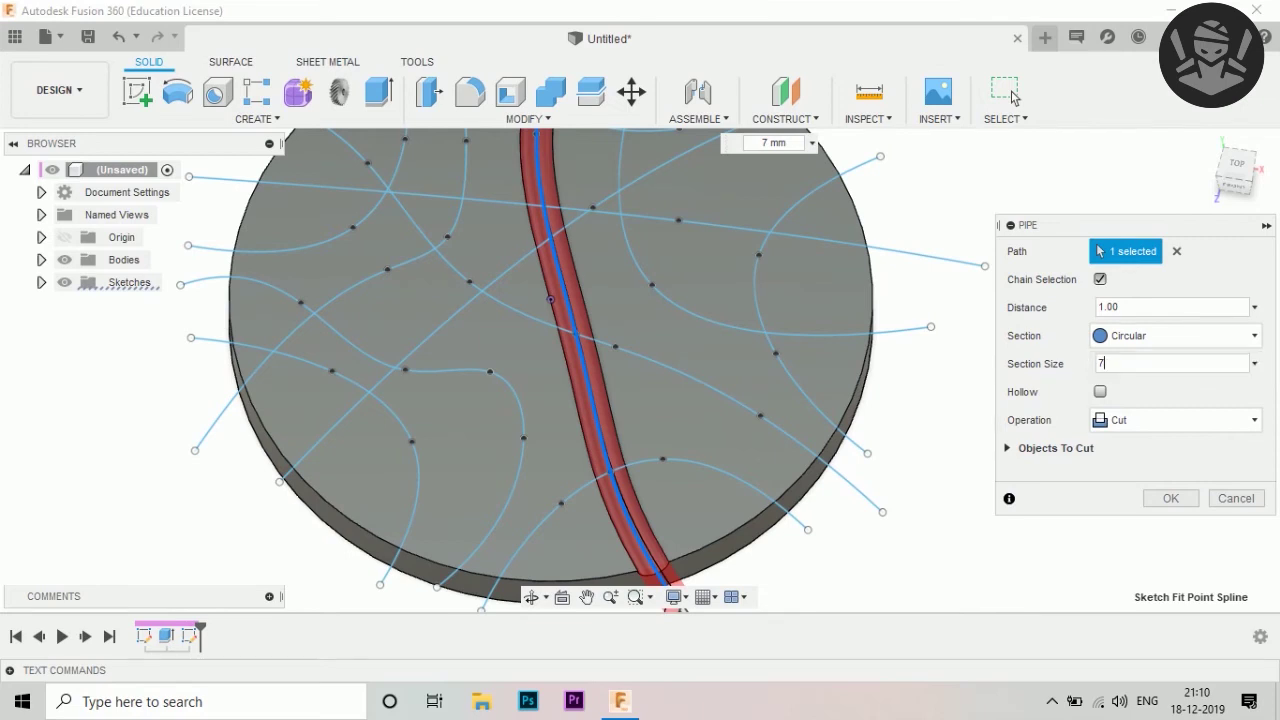
{"action": "key", "text": "Return"}
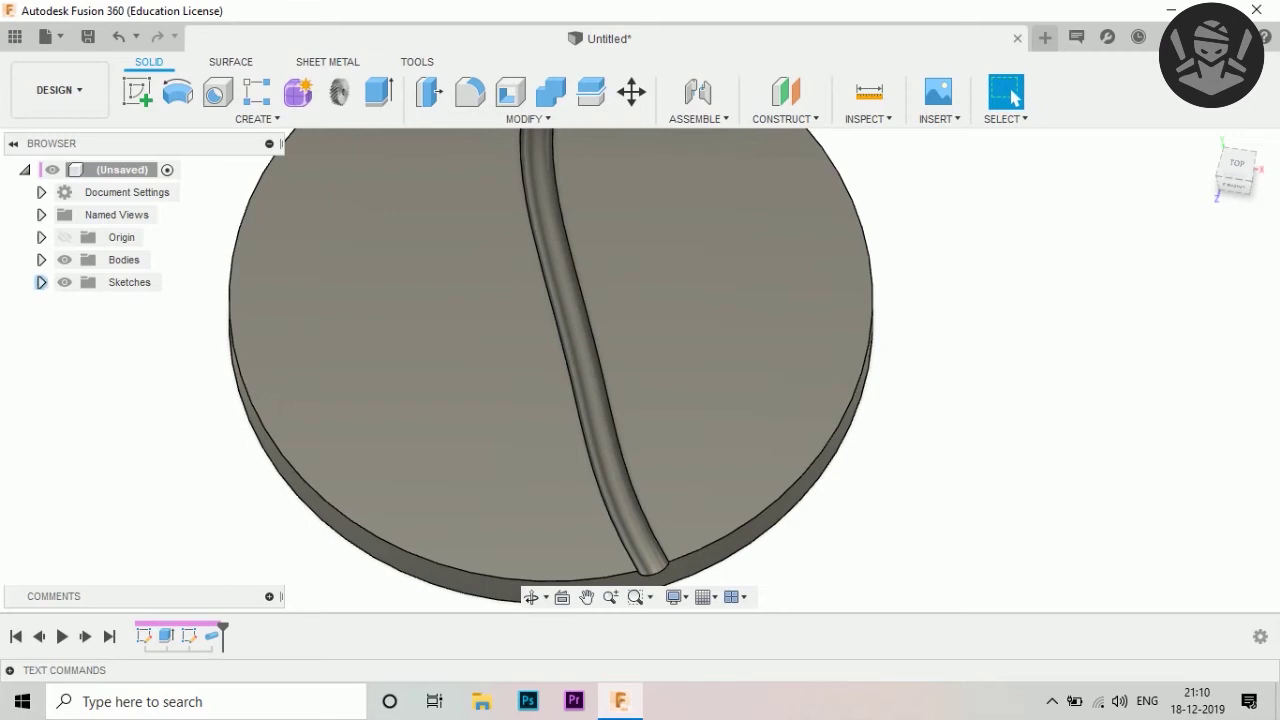
{"action": "left_click", "coordinate": [41, 282]}
Cut a 7 mm pipe groove along the diagonal curve
{"action": "left_click", "coordinate": [81, 327]}
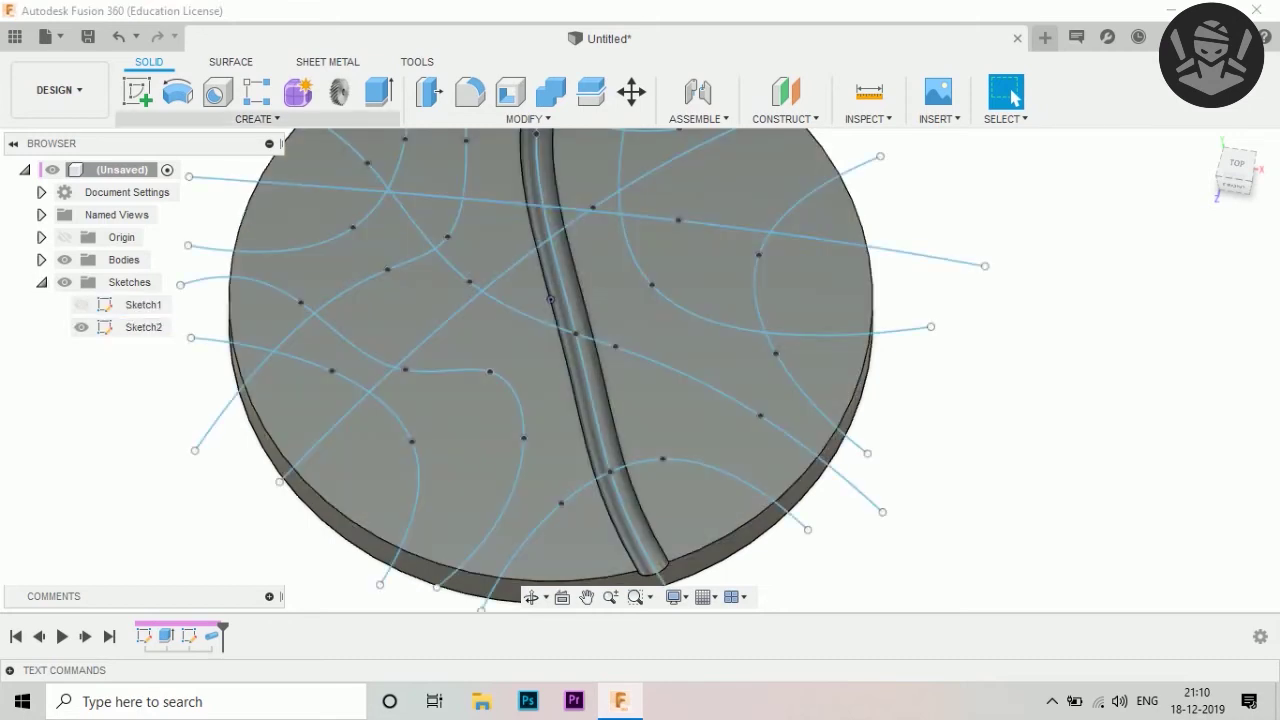
{"action": "left_click", "coordinate": [257, 118]}
{"action": "left_click", "coordinate": [160, 379]}
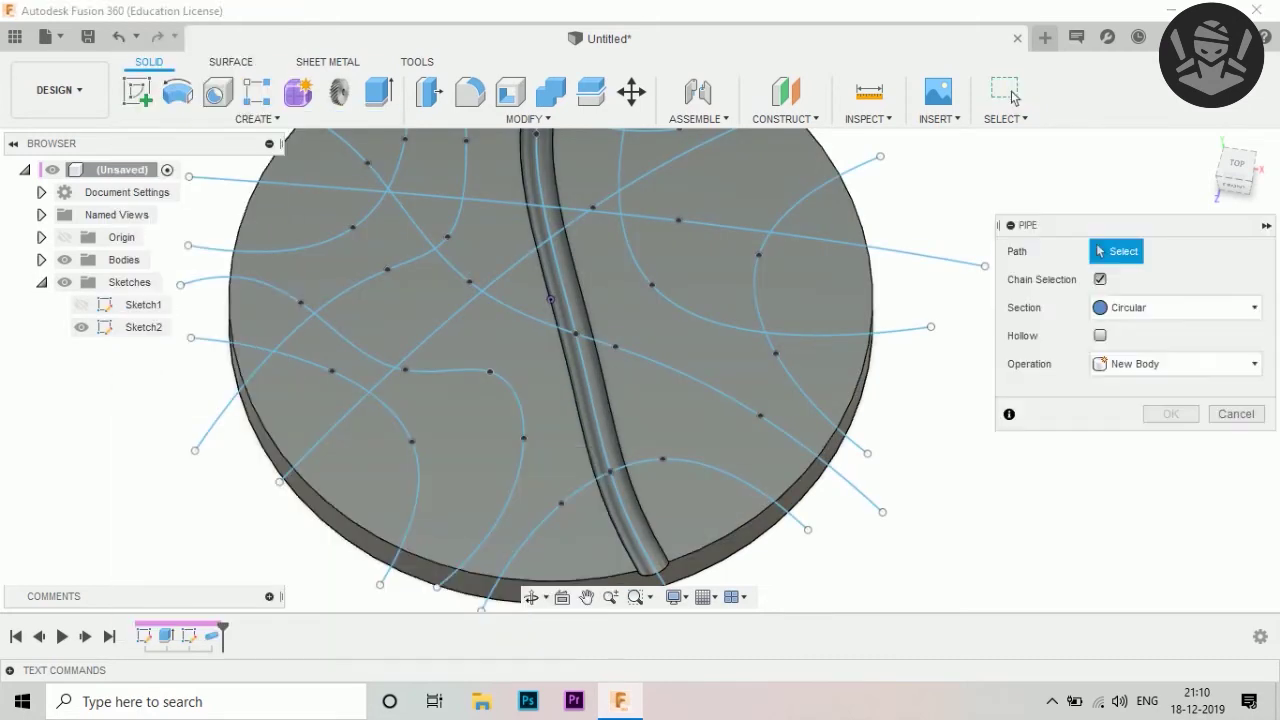
{"action": "left_click", "coordinate": [400, 388]}
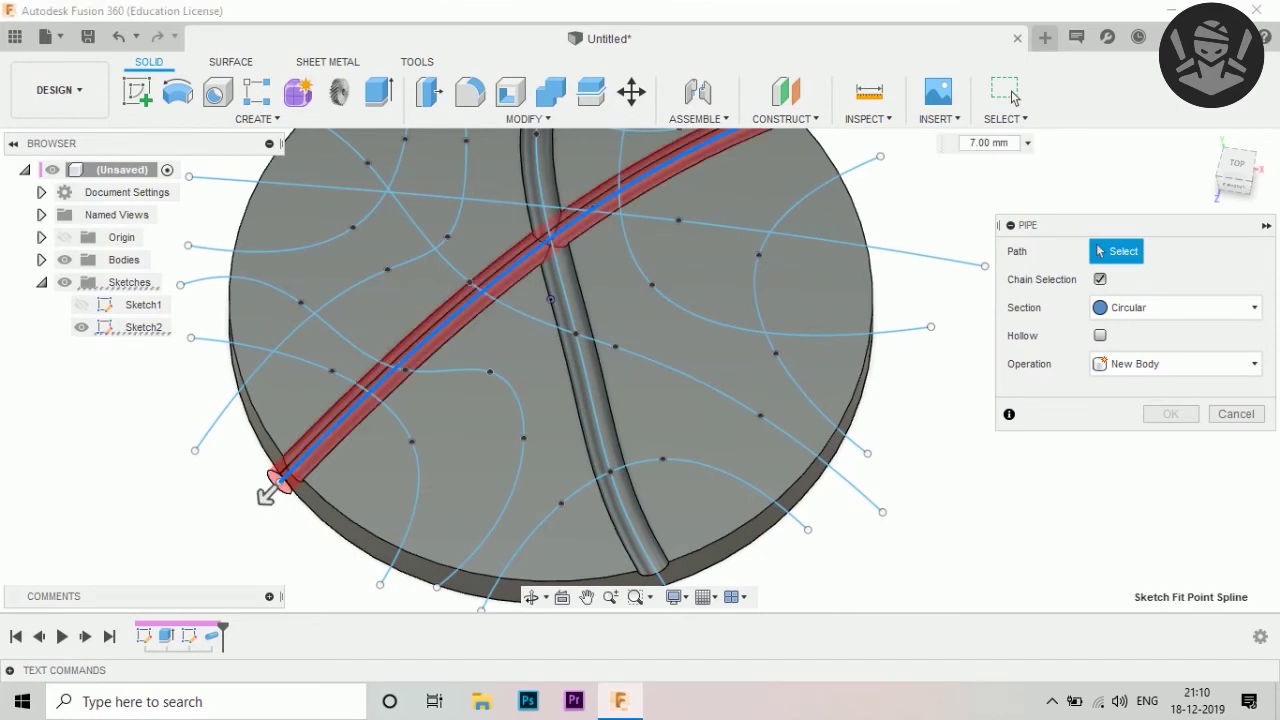
{"action": "key", "text": "Return"}
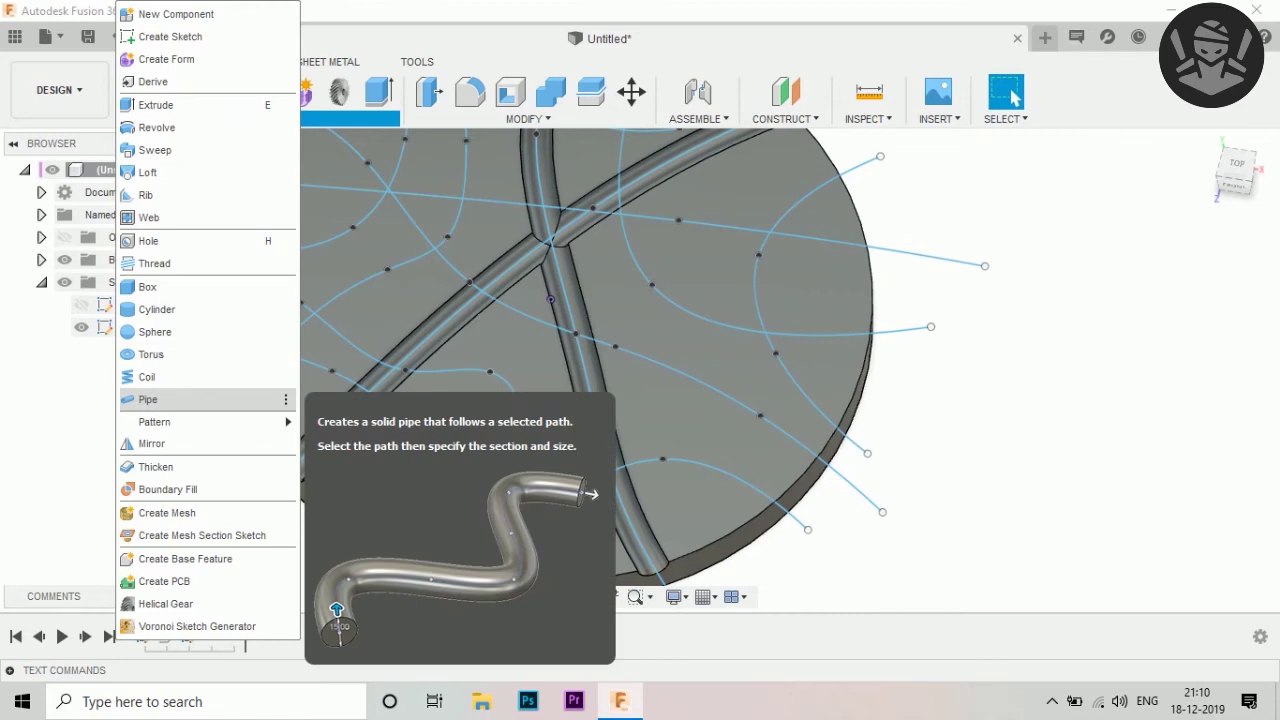
Cut 7 mm pipe grooves along the left S-curve and the upper-left curve
{"action": "left_click", "coordinate": [148, 399]}
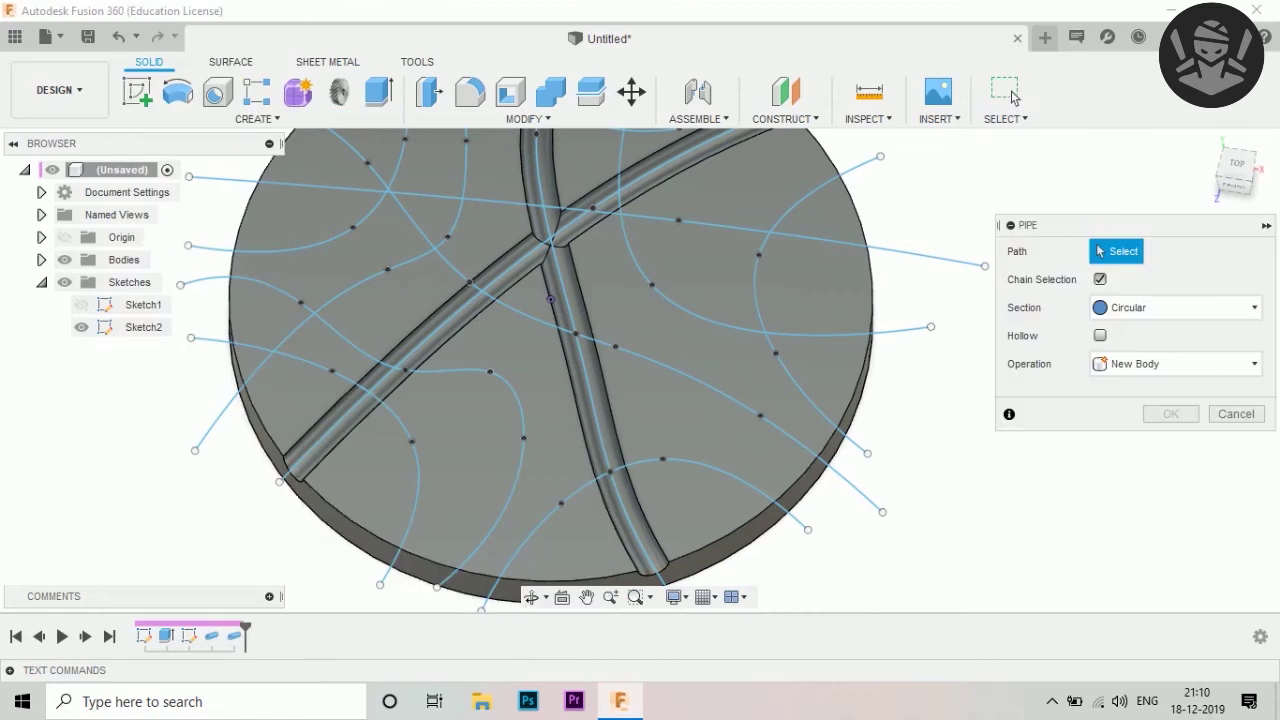
{"action": "left_click", "coordinate": [523, 437]}
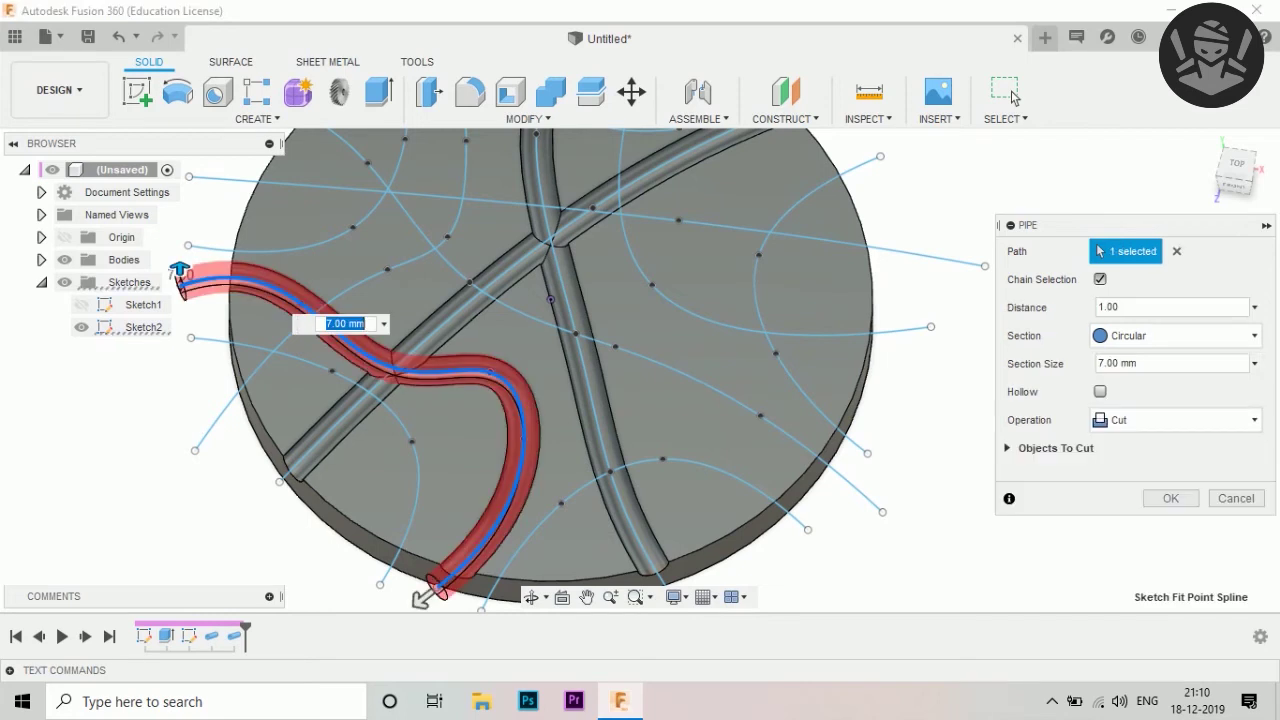
{"action": "key", "text": "Return"}
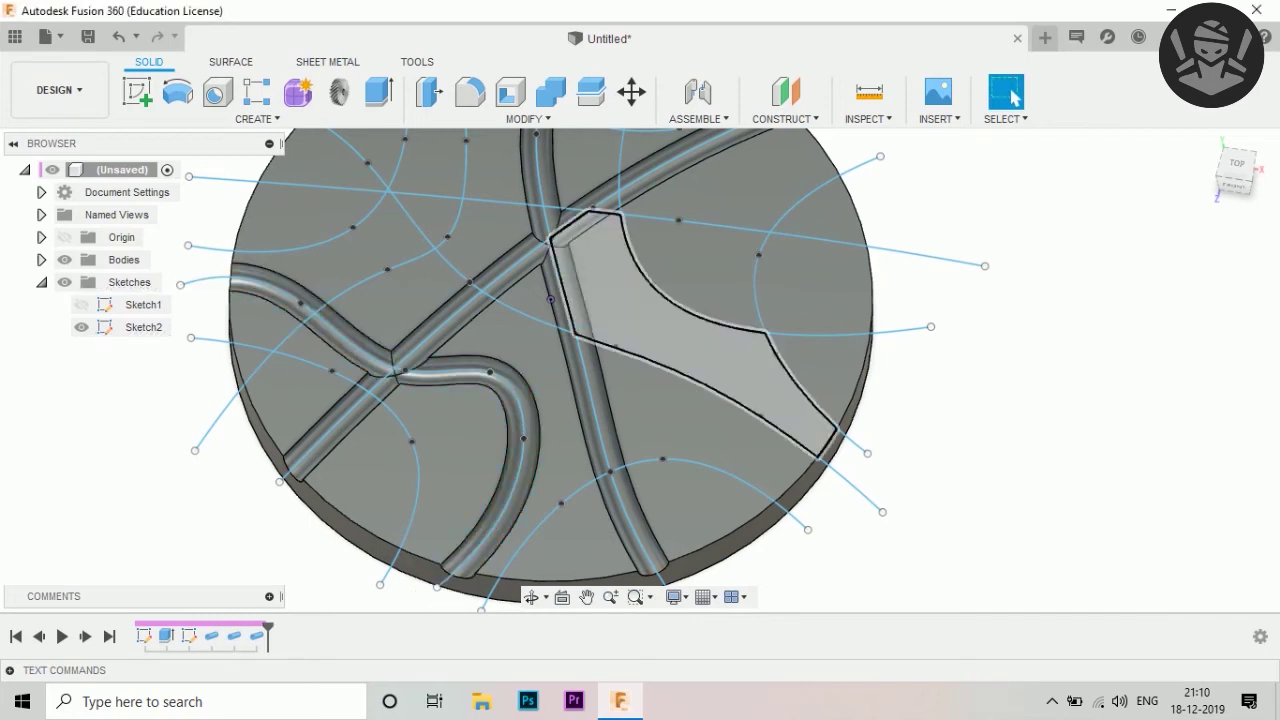
{"action": "left_click", "coordinate": [257, 118]}
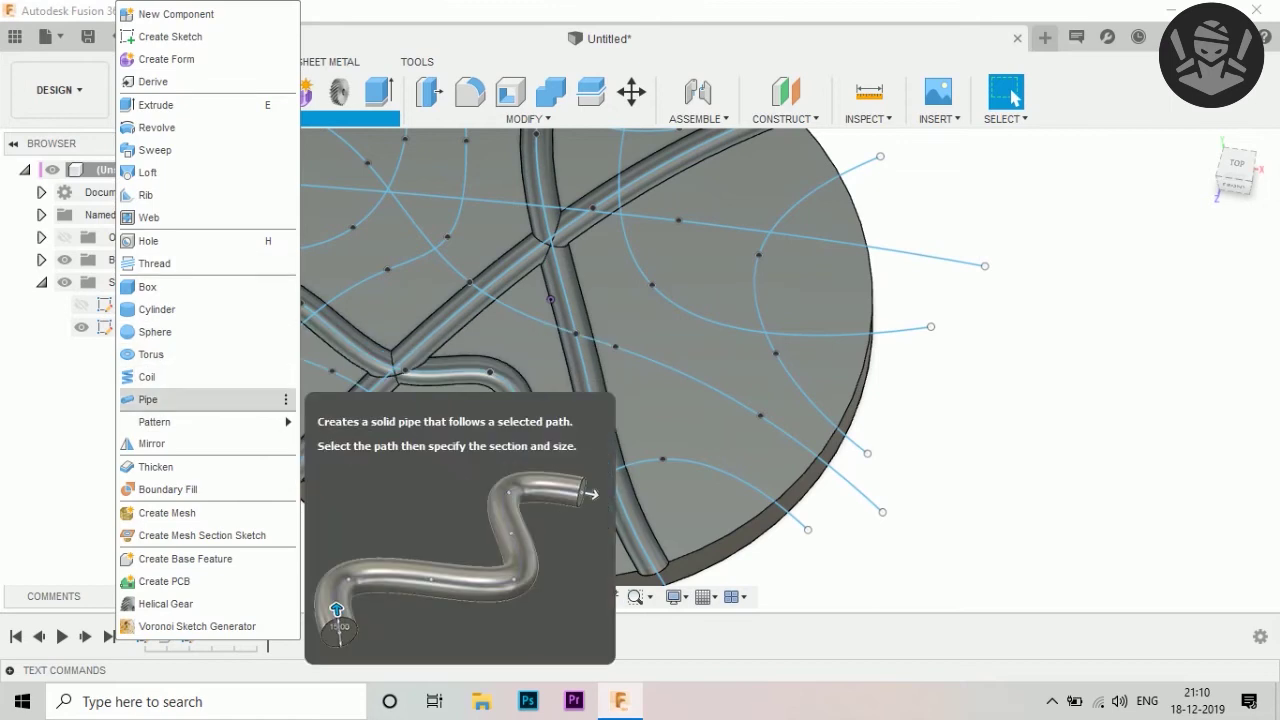
{"action": "left_click", "coordinate": [150, 399]}
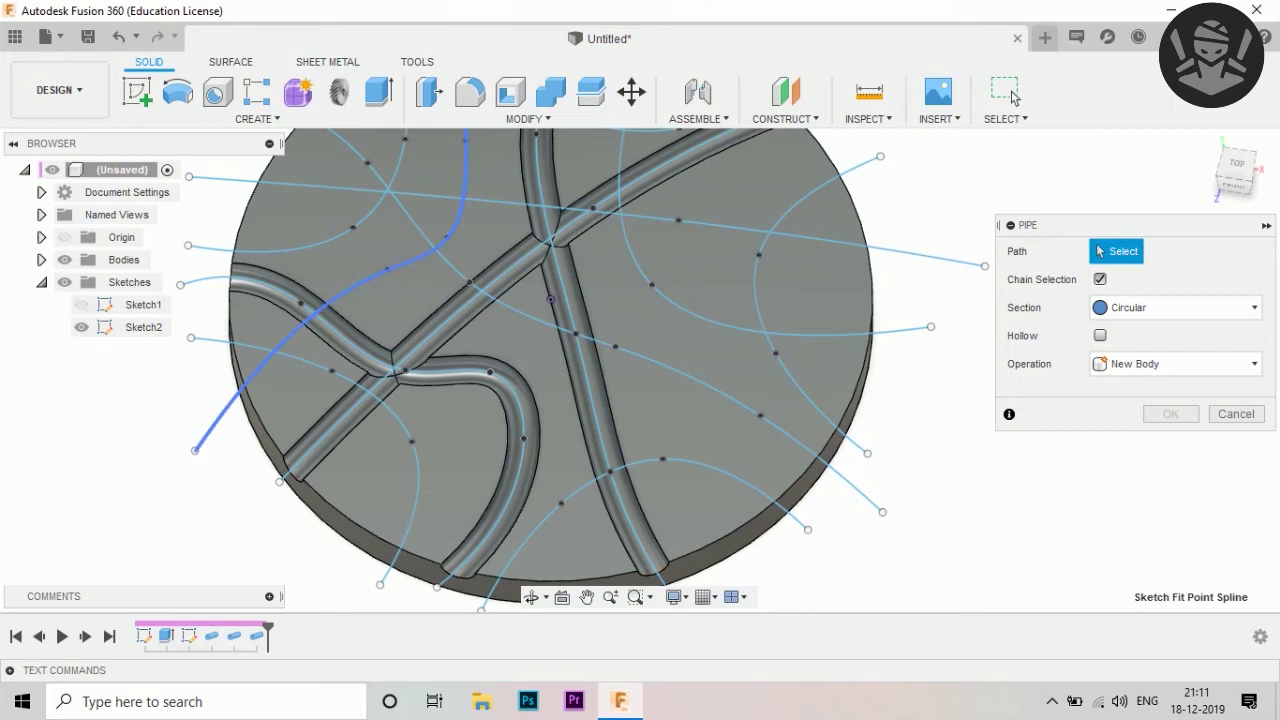
{"action": "left_click", "coordinate": [390, 268]}
{"action": "key", "text": "Return"}
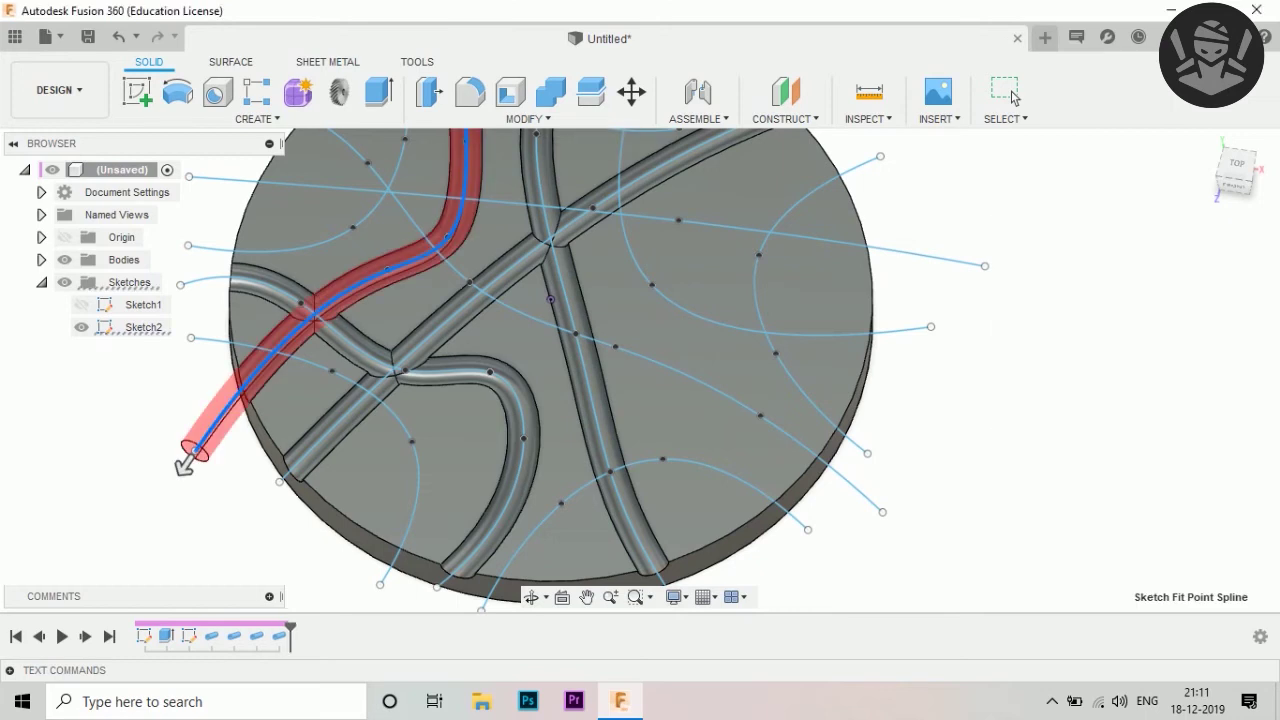
Cut a 7 mm pipe groove along the lower-left curved spline
{"action": "left_click", "coordinate": [257, 118]}
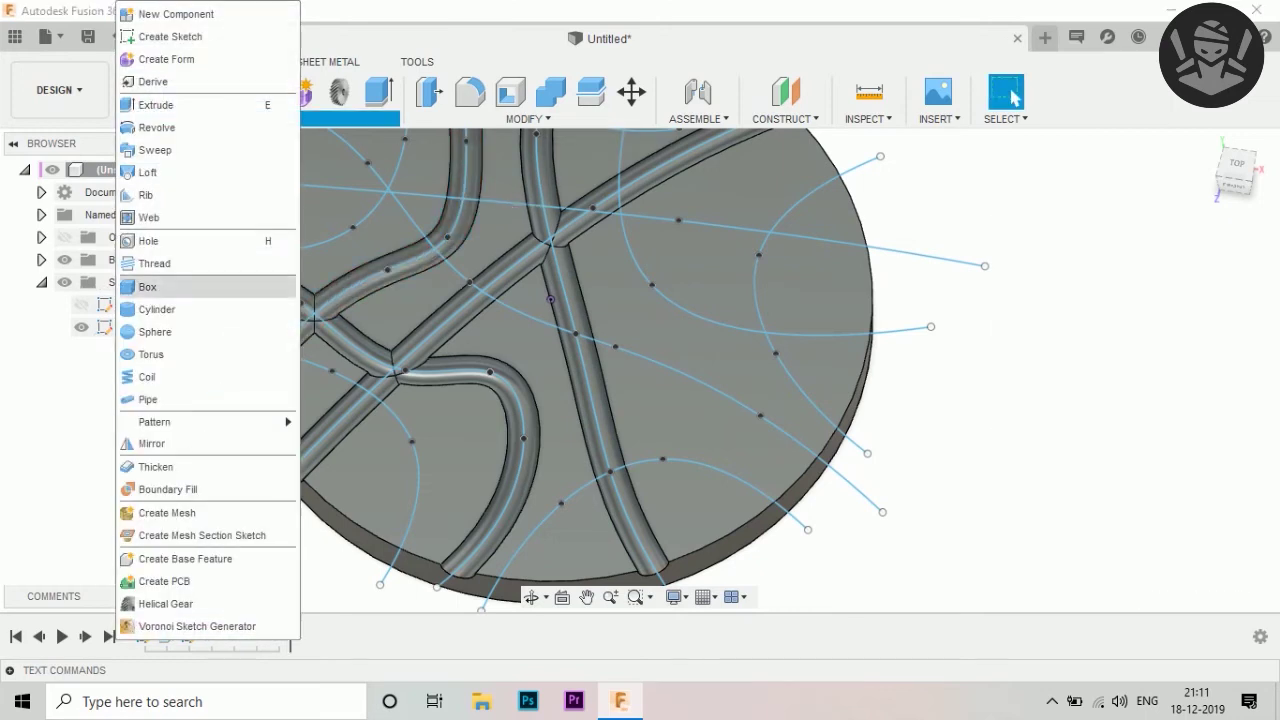
{"action": "key", "text": "Escape"}
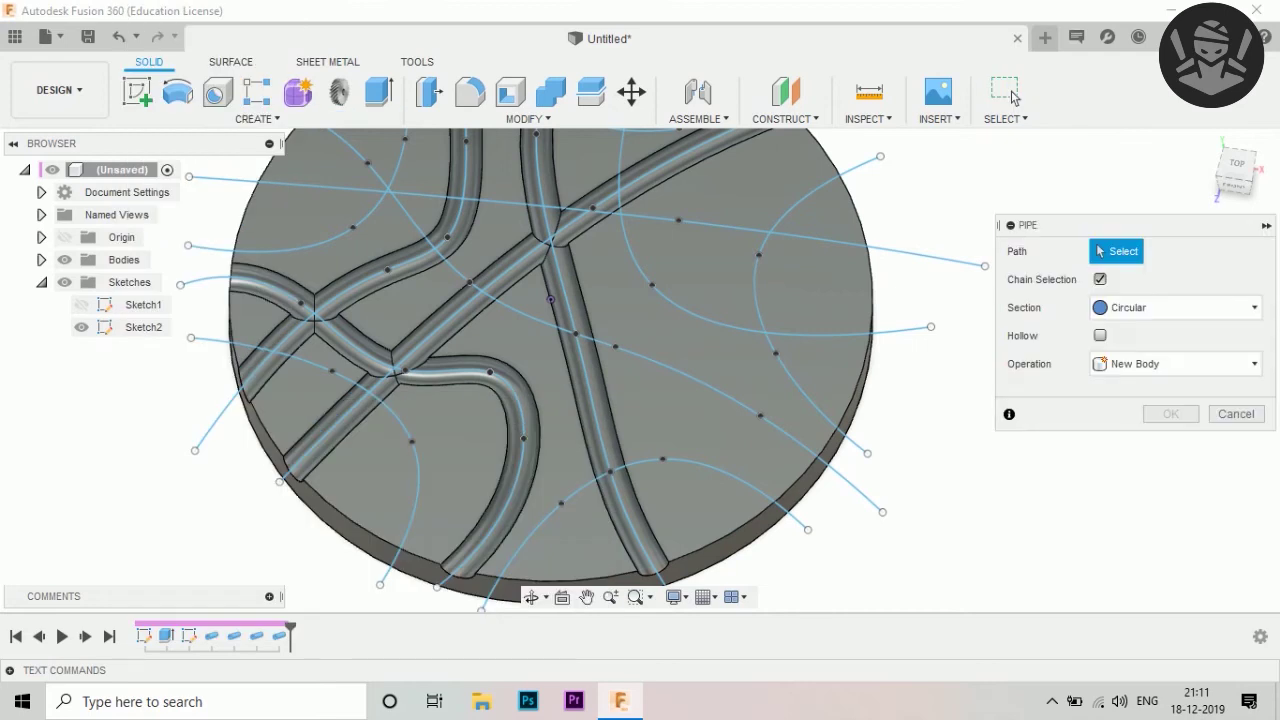
{"action": "left_click", "coordinate": [180, 338]}
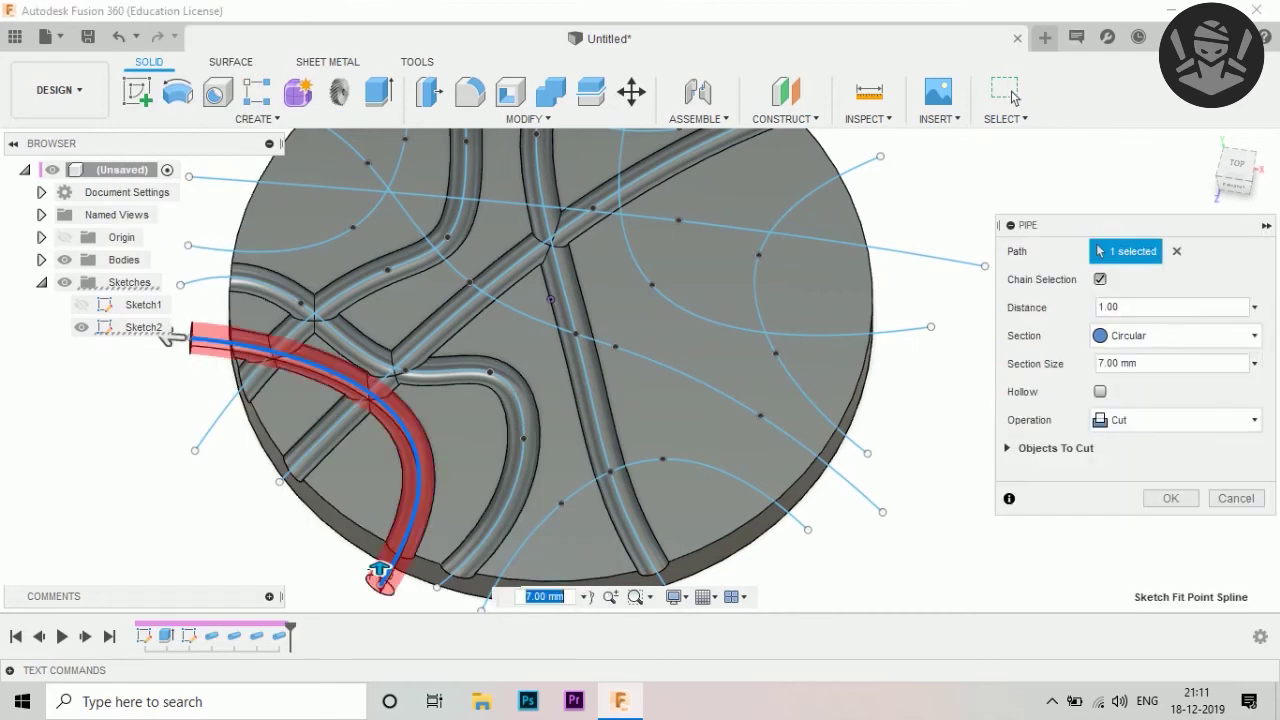
{"action": "key", "text": "Return"}
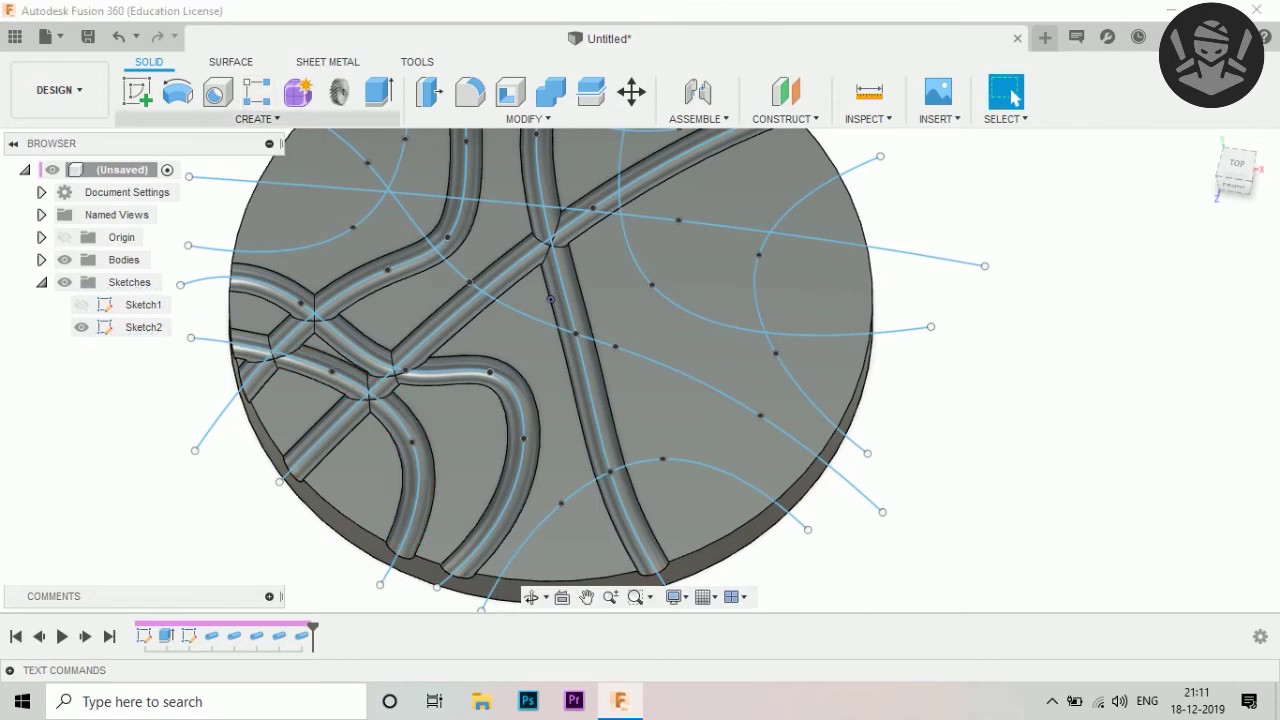
Cut 7 mm pipe grooves along the long diagonal spline and the long top line
{"action": "left_click", "coordinate": [255, 118]}
{"action": "left_click", "coordinate": [150, 397]}
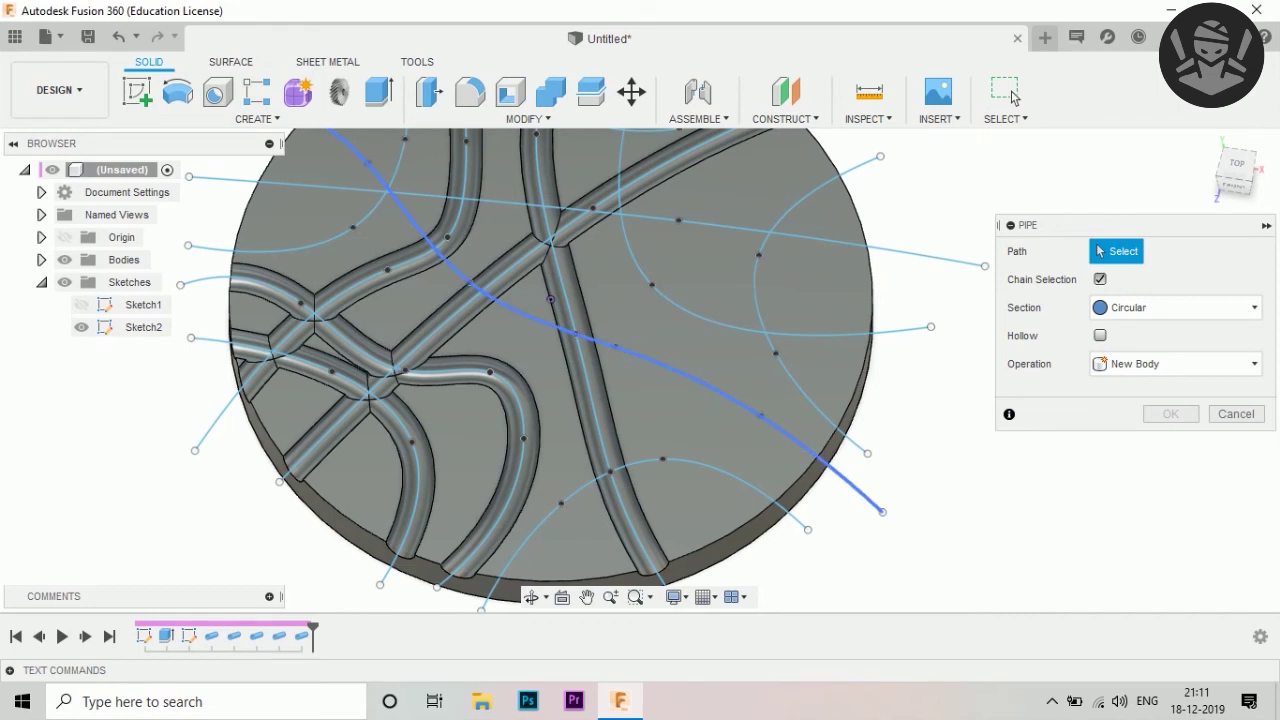
{"action": "left_click", "coordinate": [820, 462]}
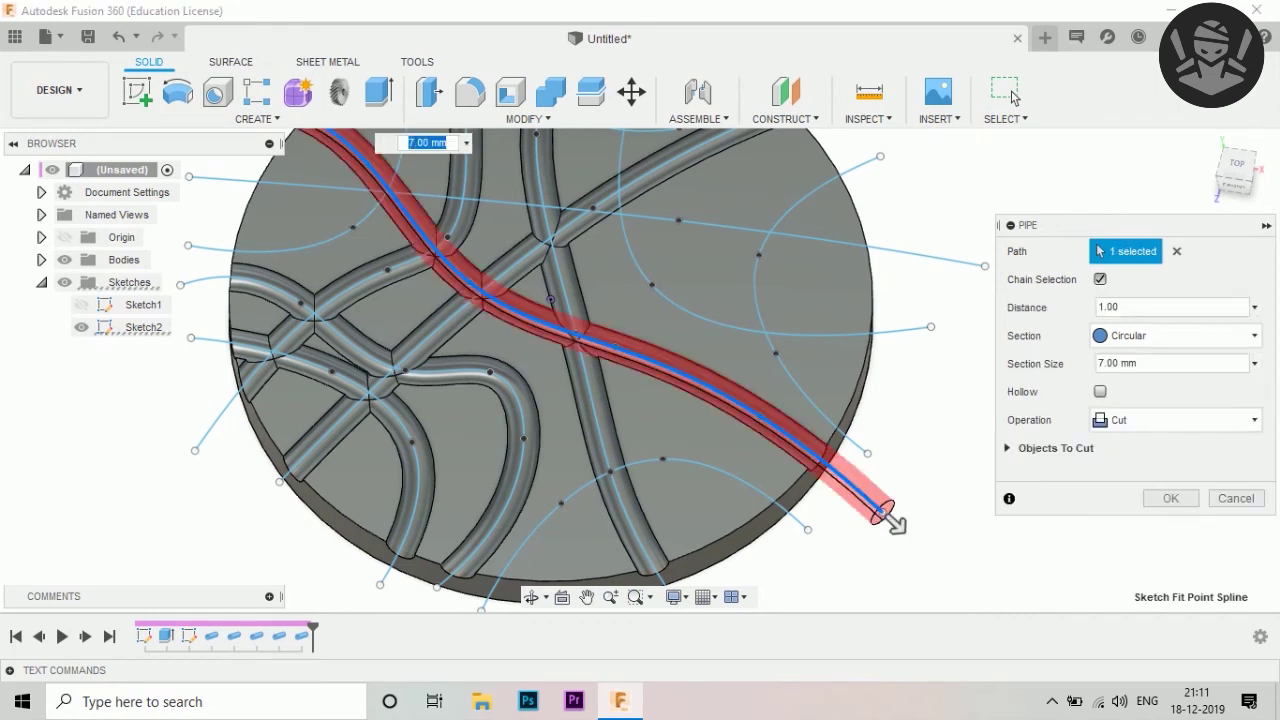
{"action": "key", "text": "Return"}
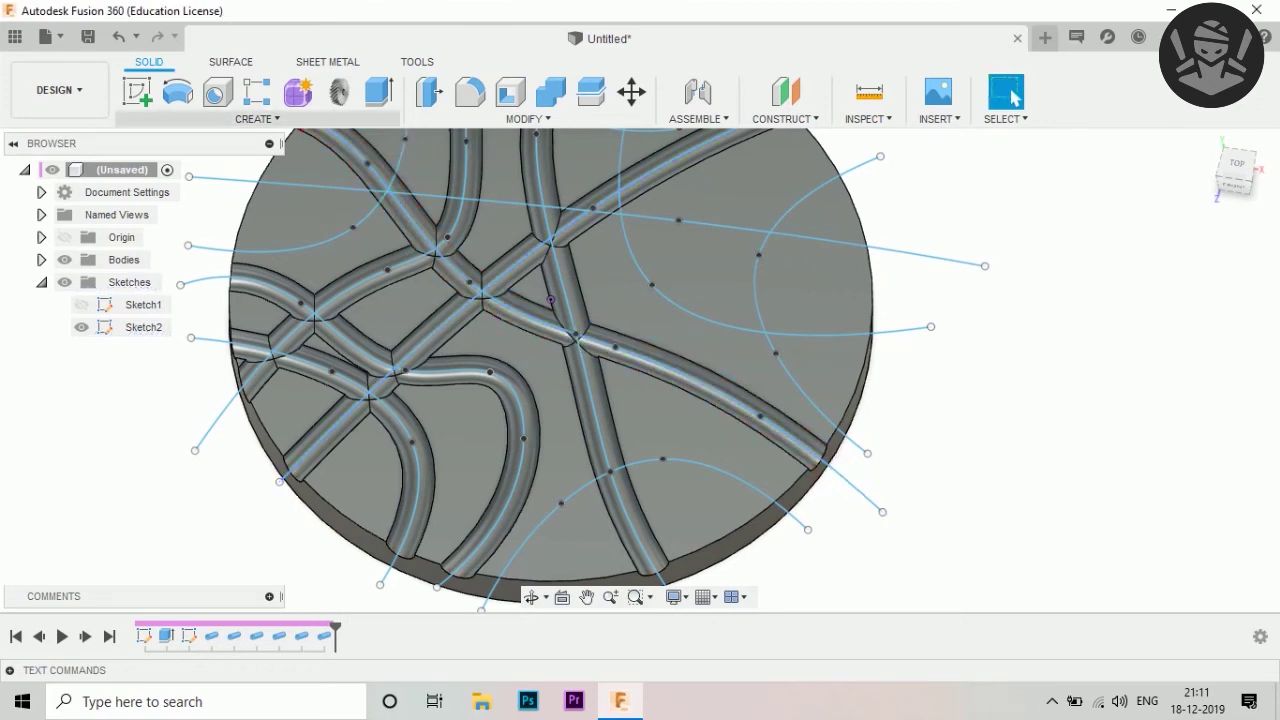
{"action": "left_click", "coordinate": [257, 118]}
{"action": "left_click", "coordinate": [160, 400]}
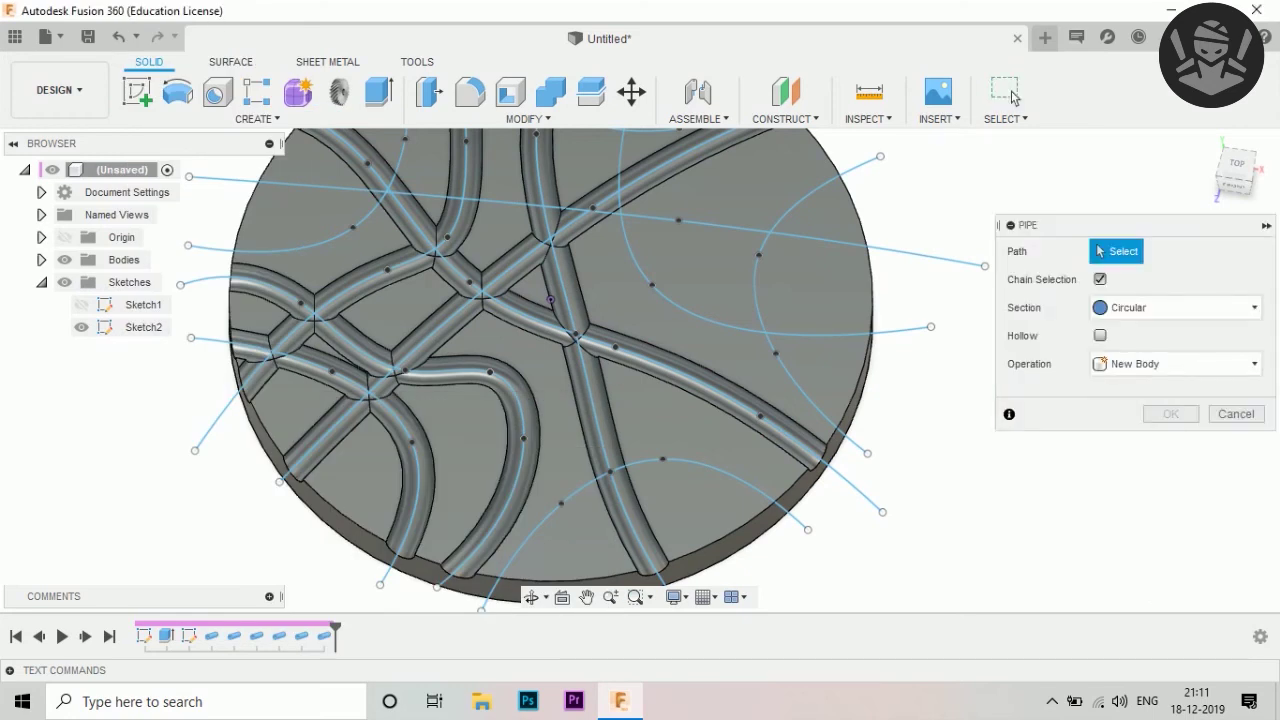
{"action": "left_click", "coordinate": [600, 222]}
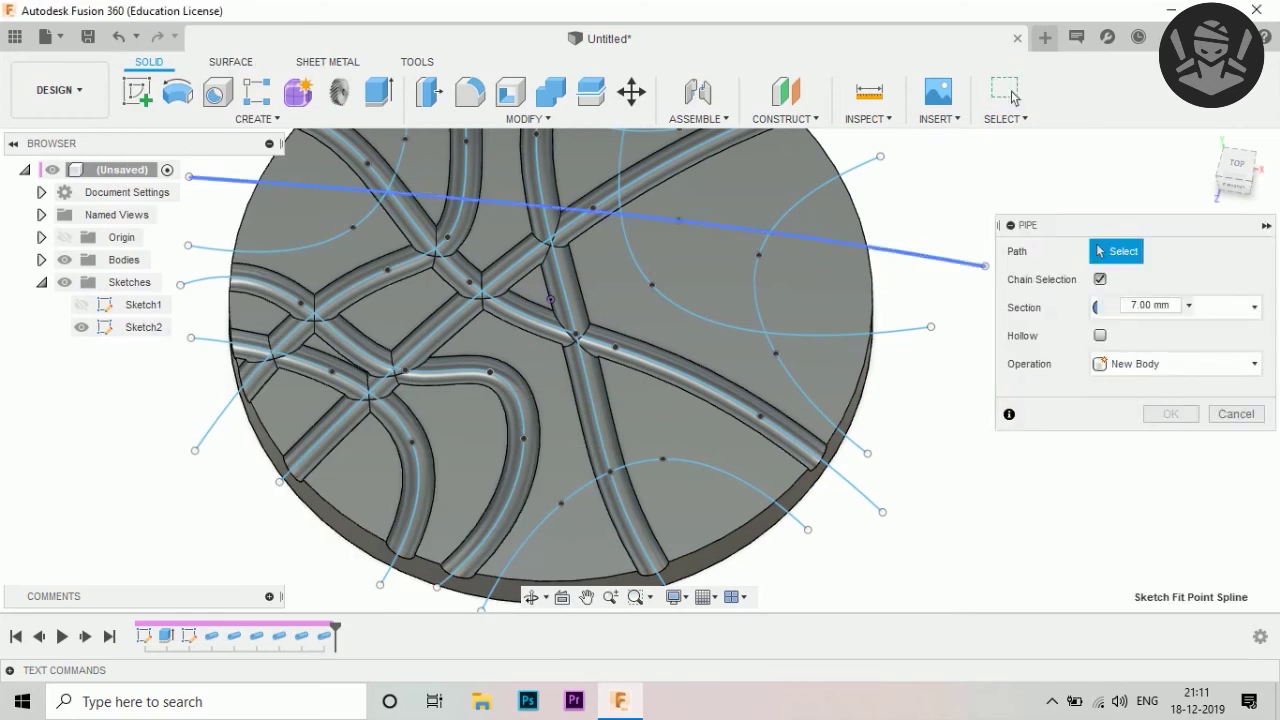
{"action": "key", "text": "Return"}
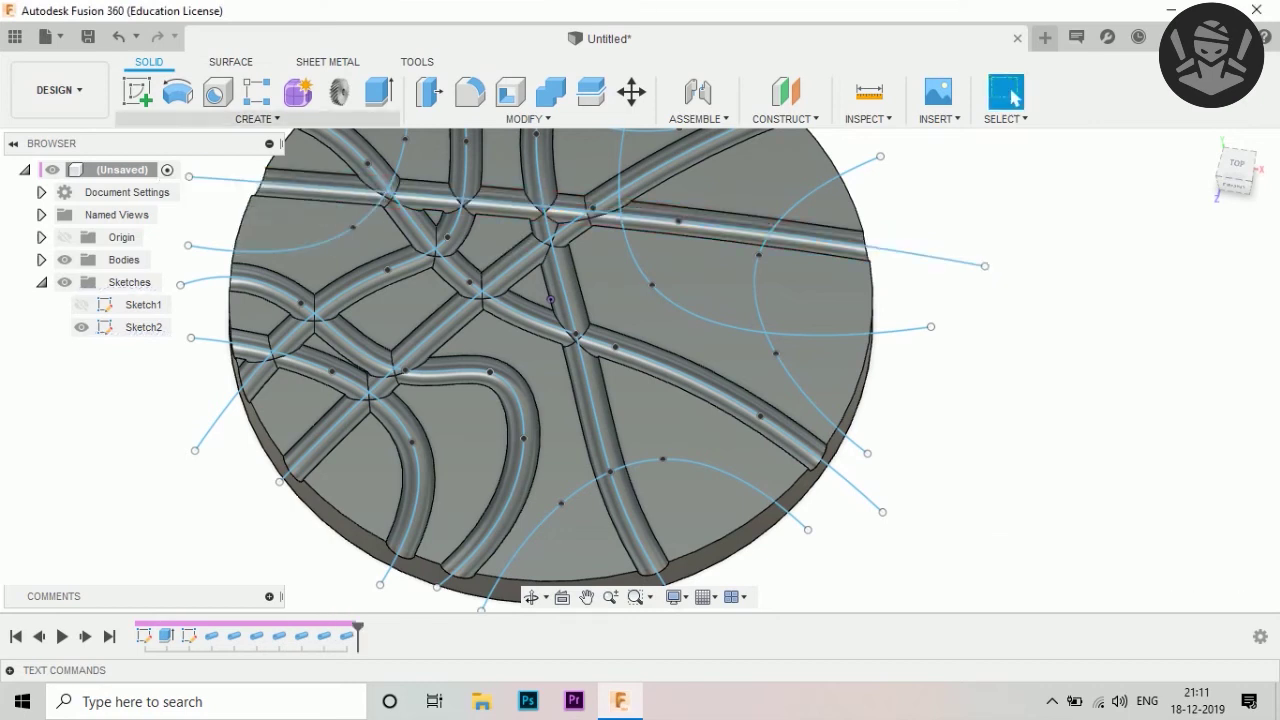
Cut 7 mm pipe grooves along the right-side spline and the upper-right curve
{"action": "left_click", "coordinate": [257, 118]}
{"action": "left_click", "coordinate": [148, 399]}
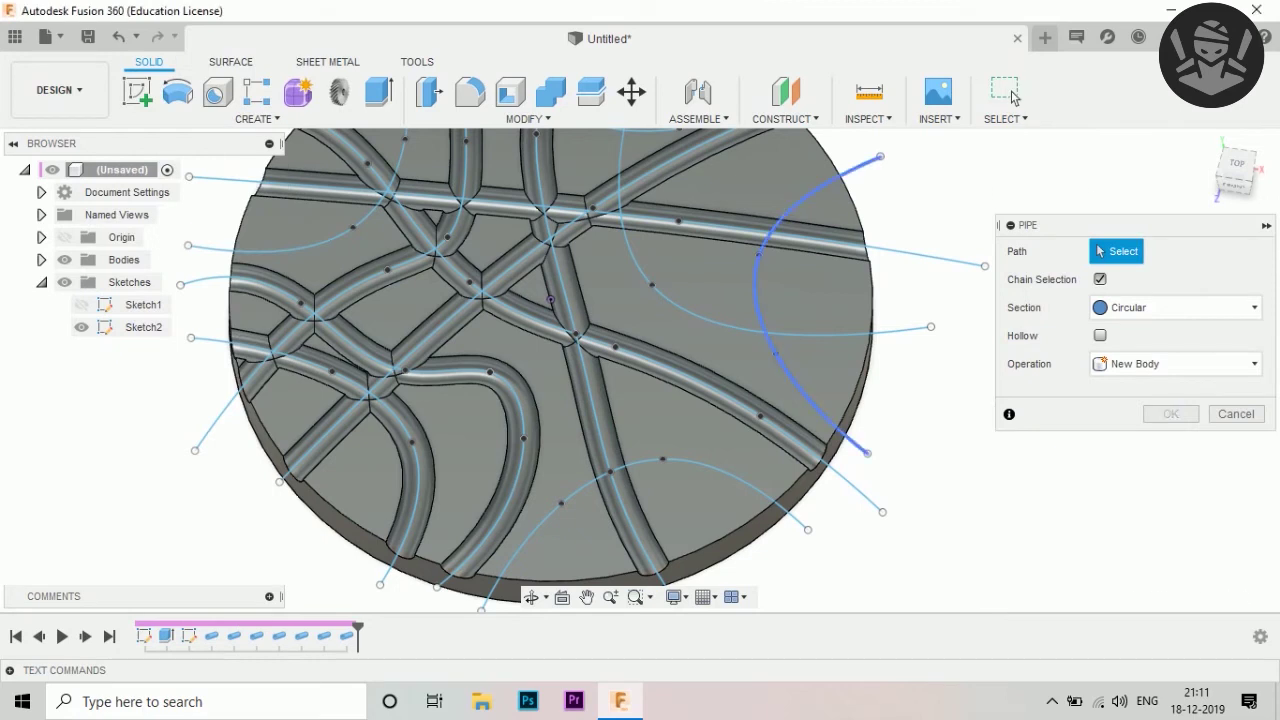
{"action": "left_click", "coordinate": [757, 280]}
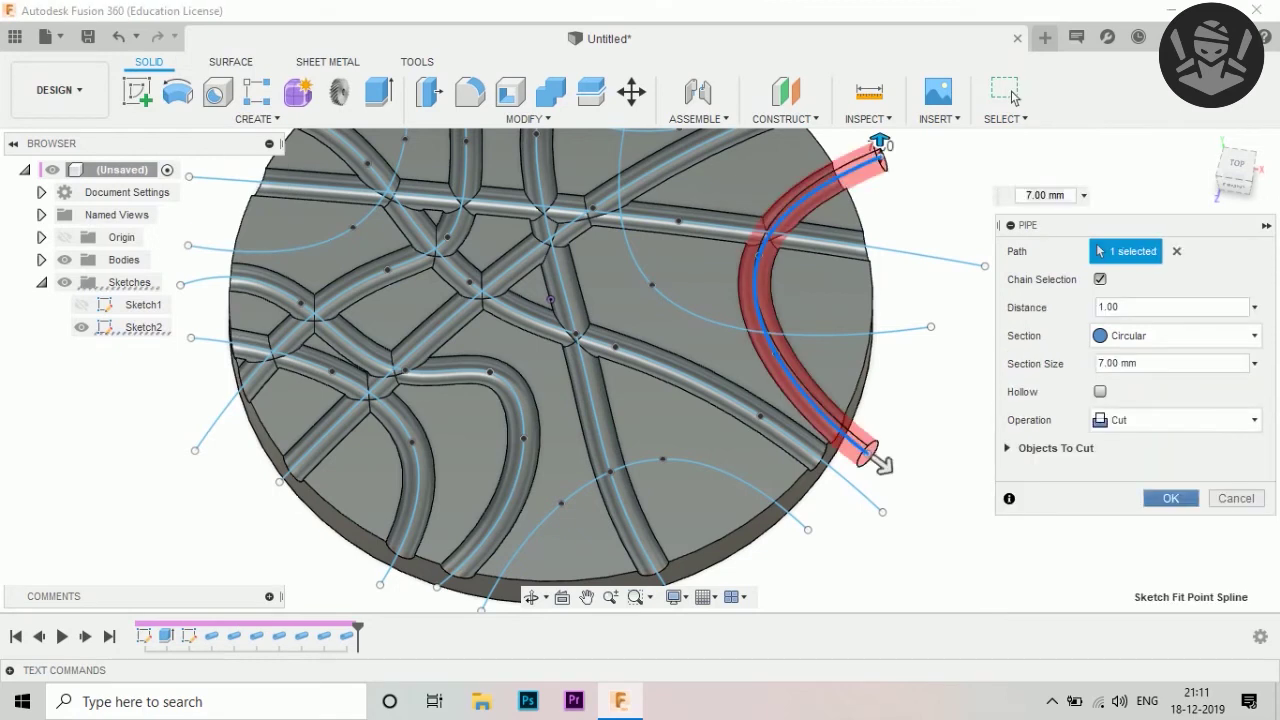
{"action": "key", "text": "Return"}
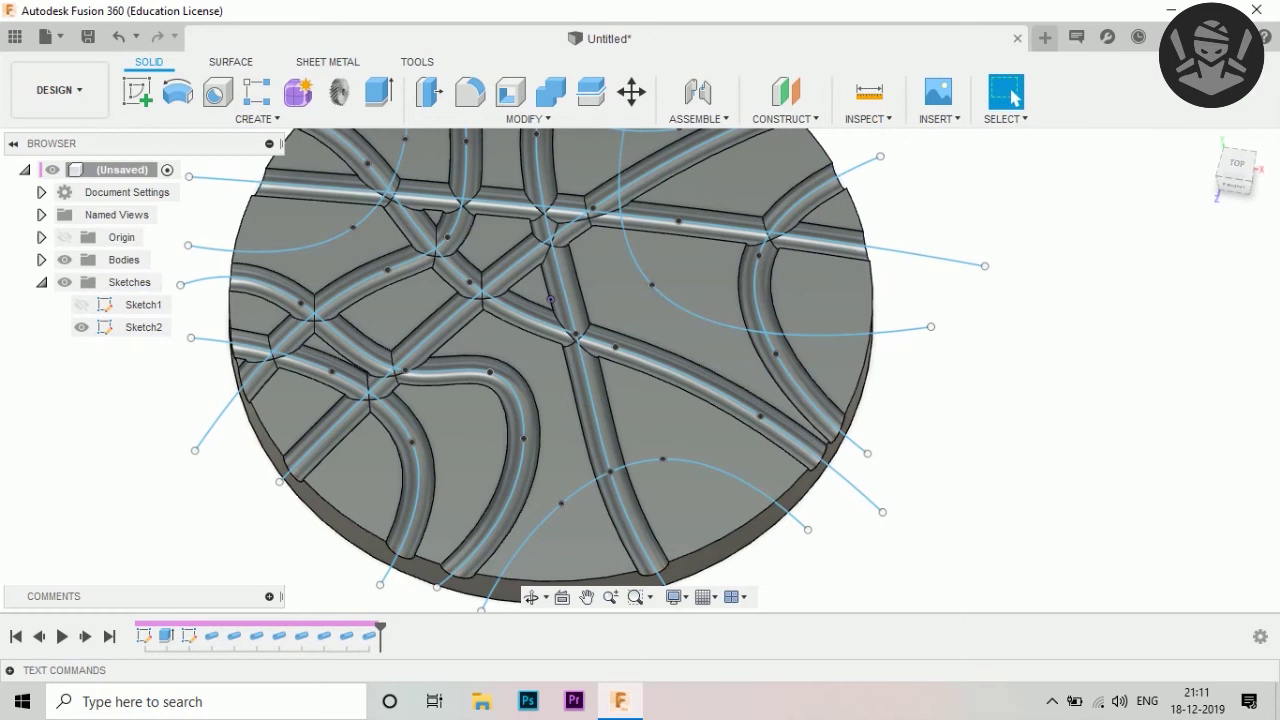
{"action": "left_click", "coordinate": [257, 118]}
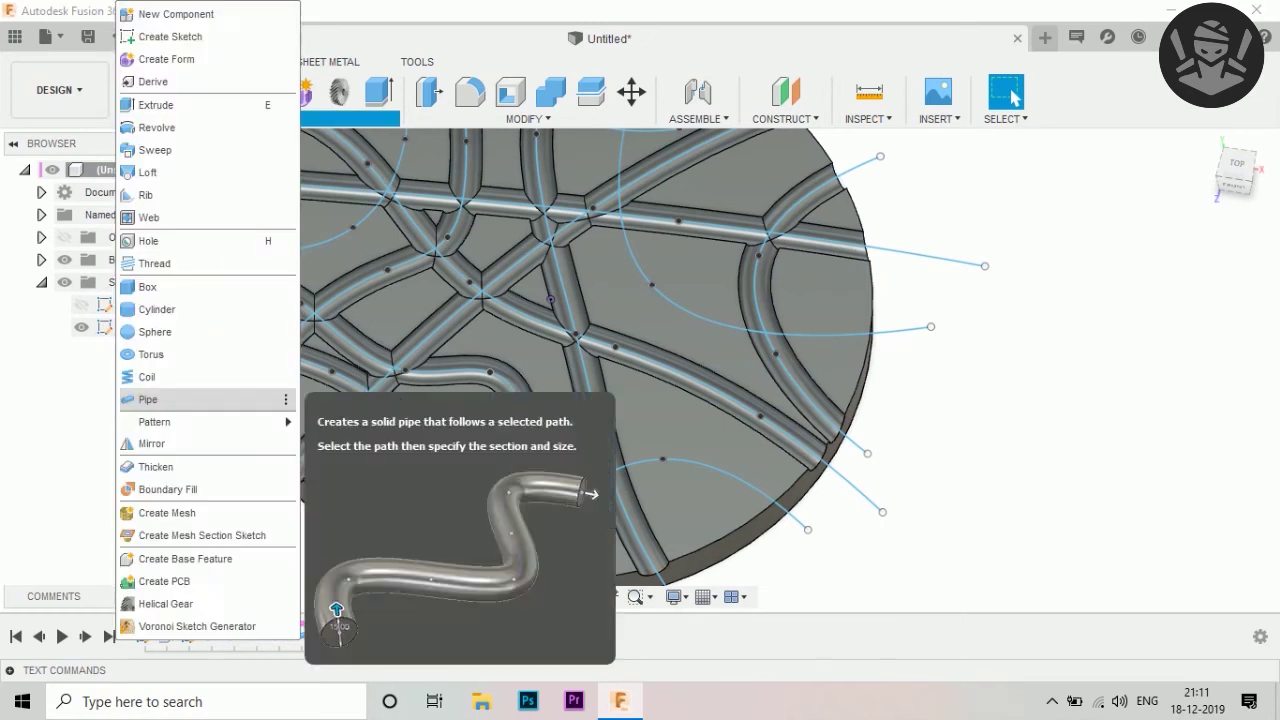
{"action": "left_click", "coordinate": [145, 397]}
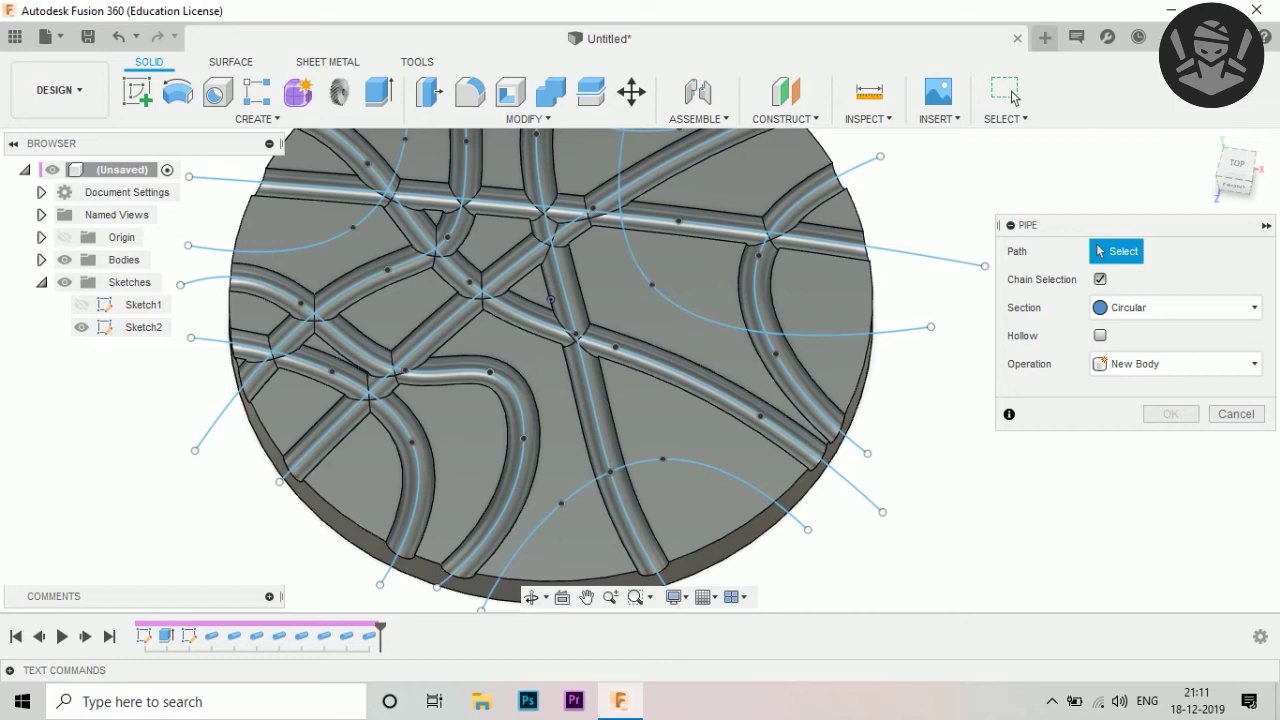
{"action": "left_click", "coordinate": [760, 330]}
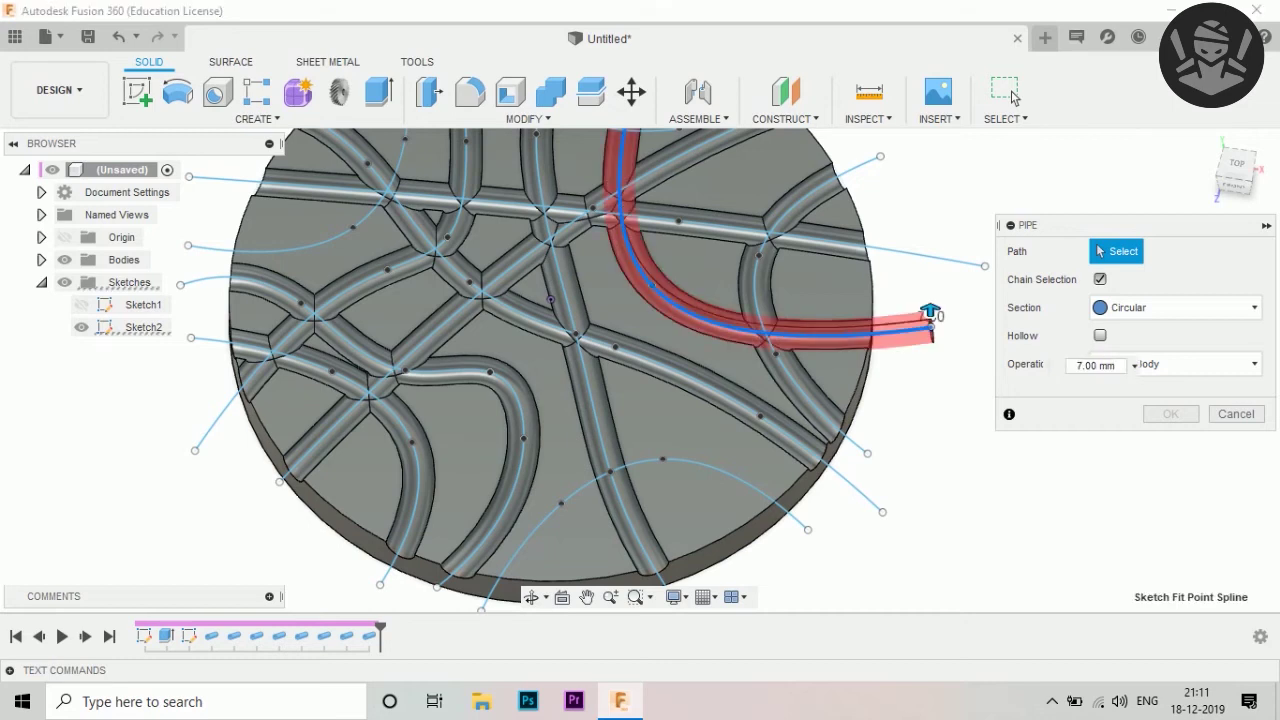
{"action": "left_click", "coordinate": [1170, 497]}
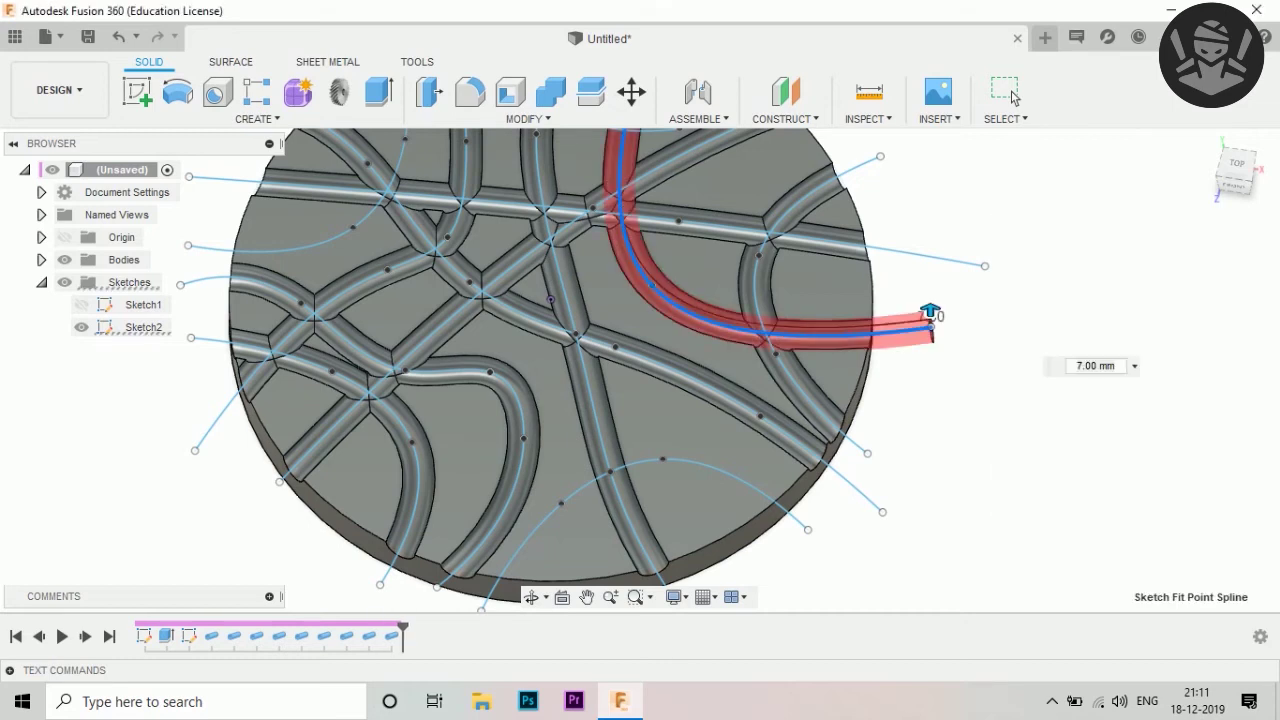
Cut a 7 mm pipe groove along the bottom arc
{"action": "left_click", "coordinate": [257, 118]}
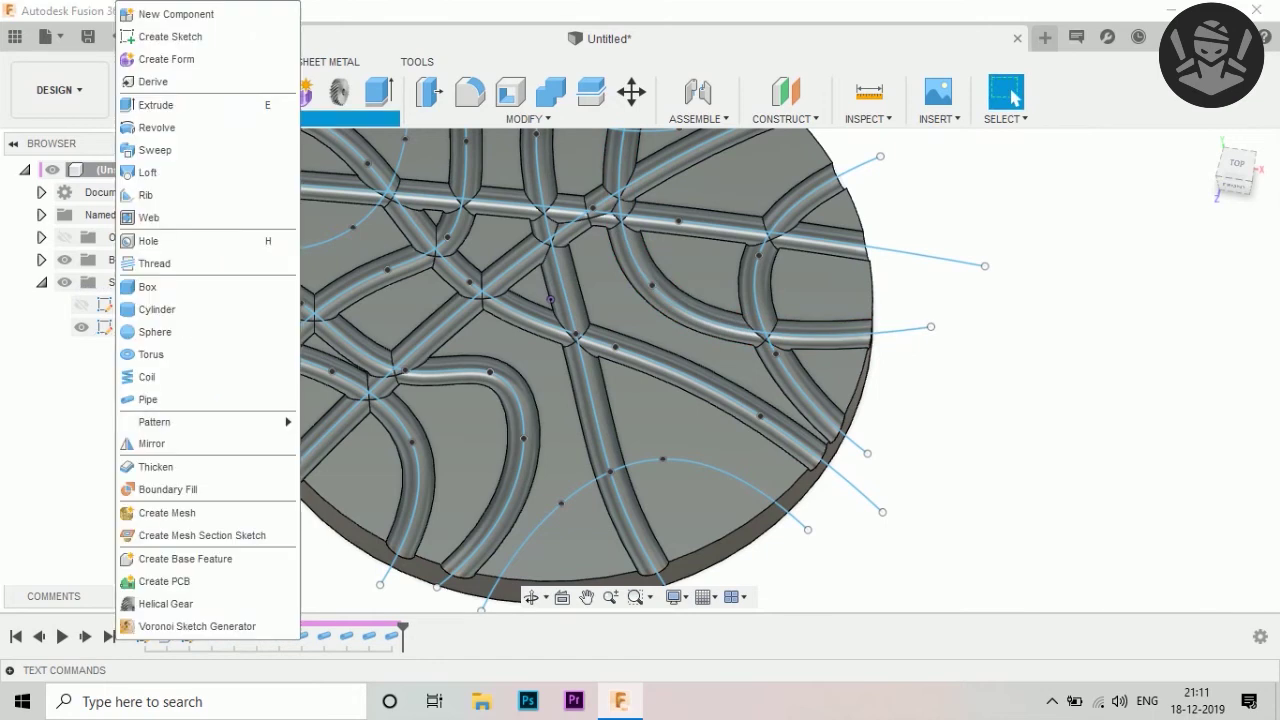
{"action": "left_click", "coordinate": [257, 118]}
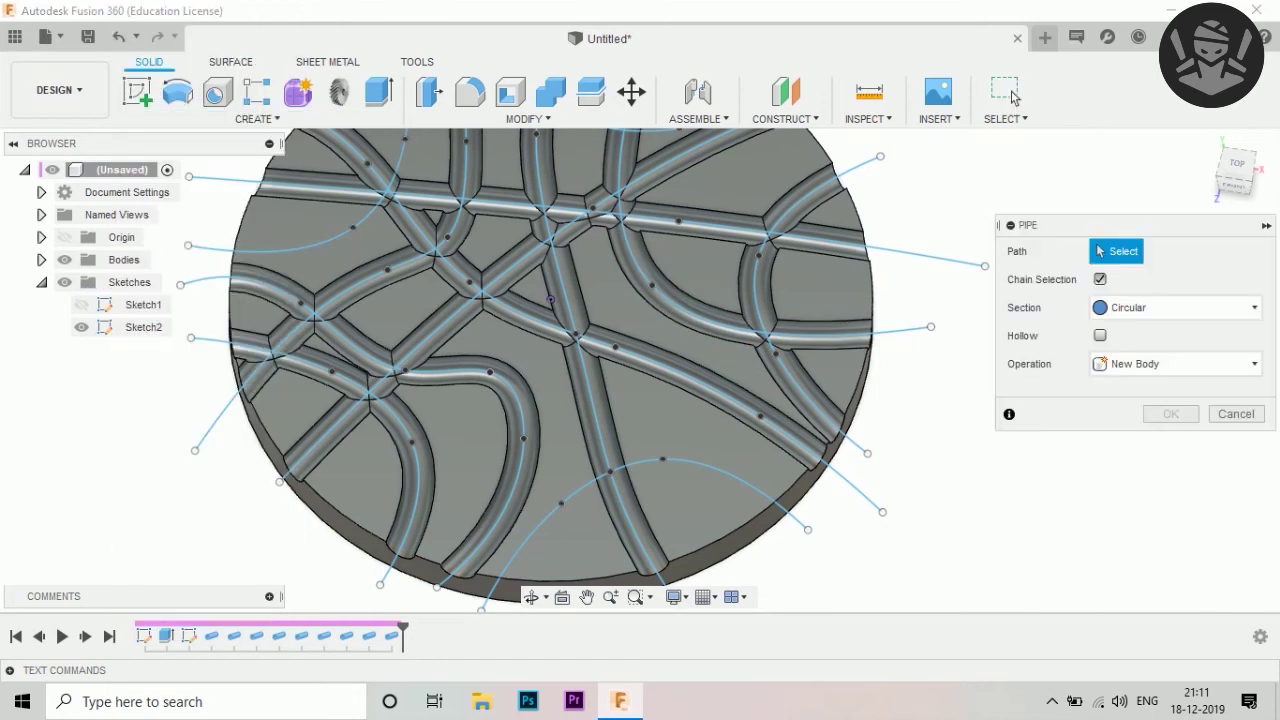
{"action": "left_click", "coordinate": [662, 460]}
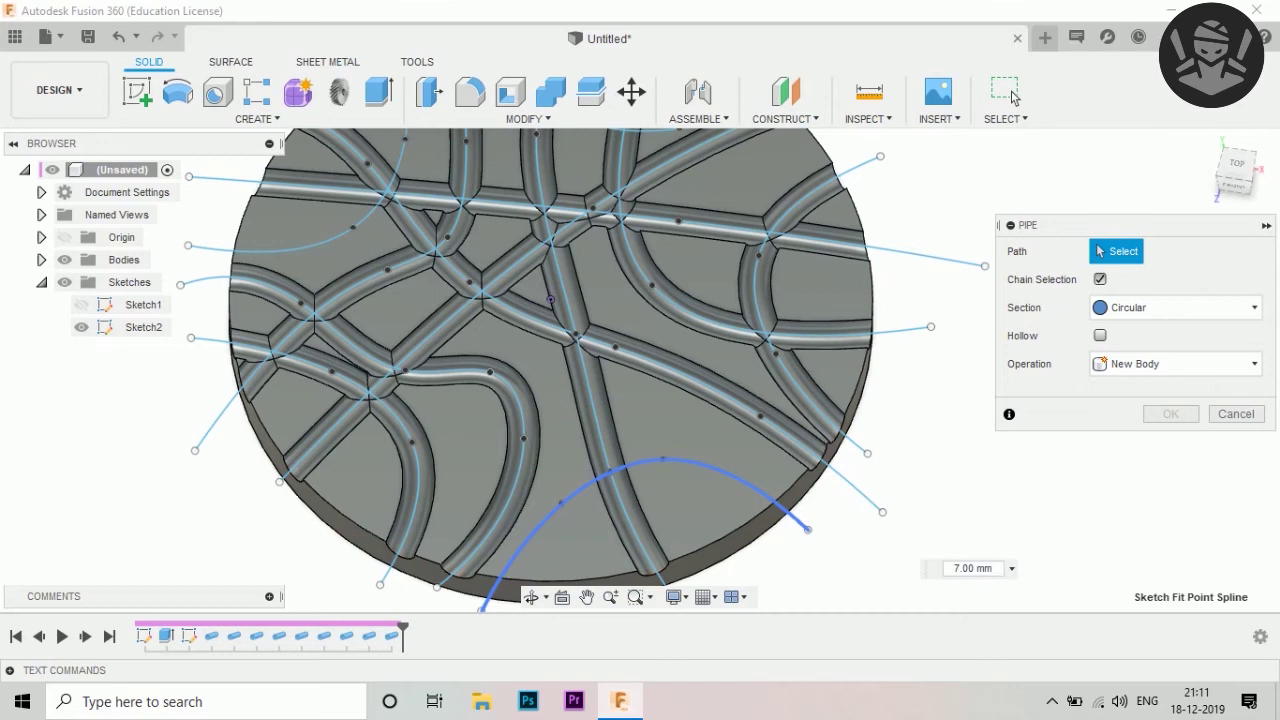
{"action": "key", "text": "Return"}
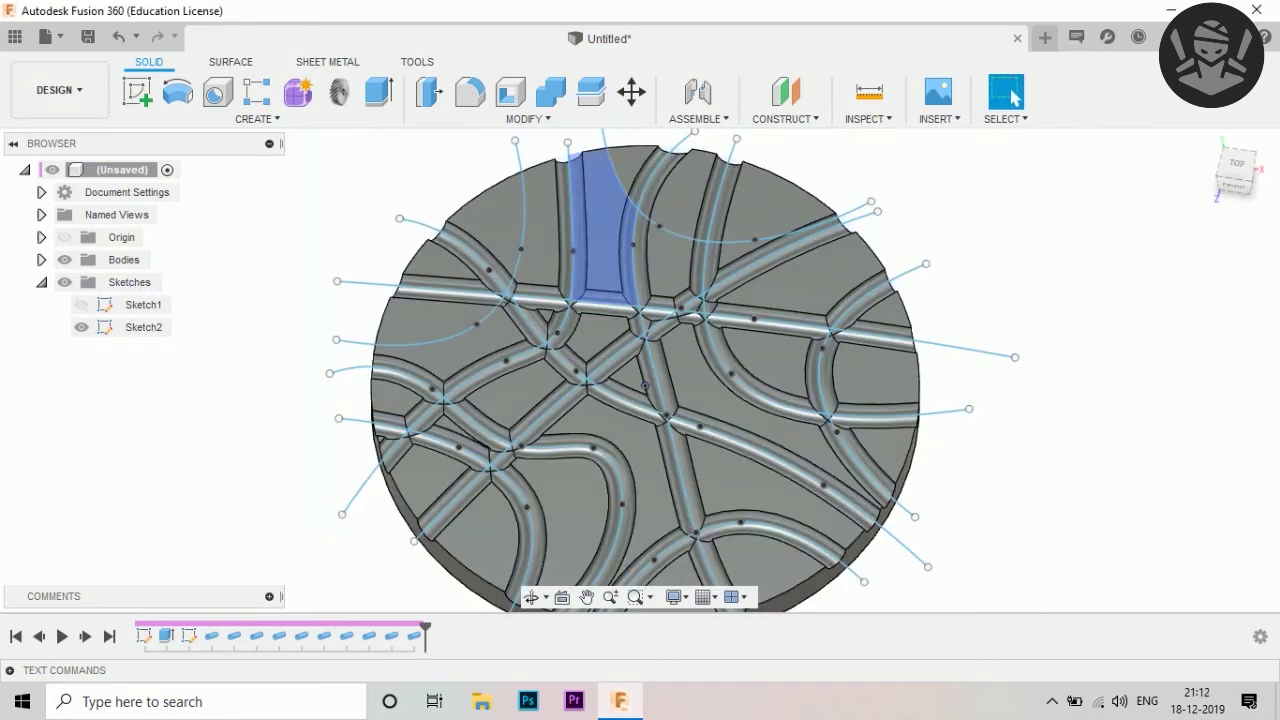
Cut 7 mm pipe grooves along the upper-left spline and the curve across the top
{"action": "left_click", "coordinate": [257, 118]}
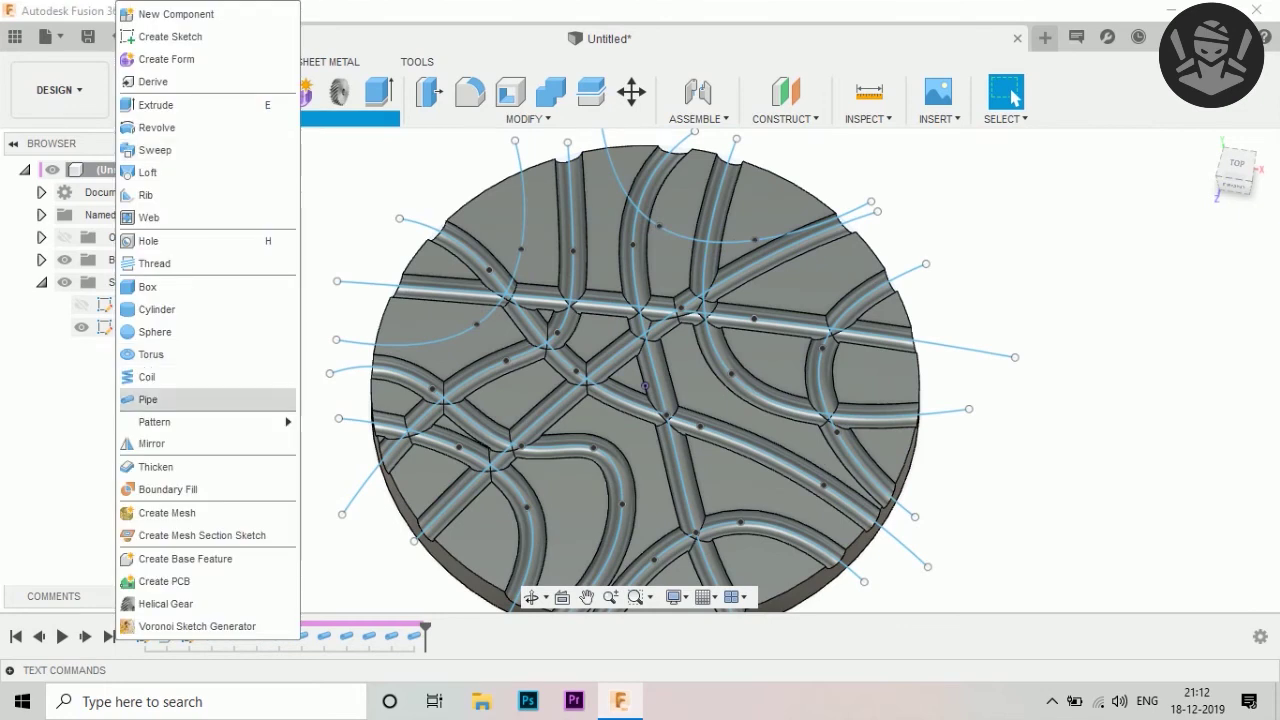
{"action": "left_click", "coordinate": [148, 399]}
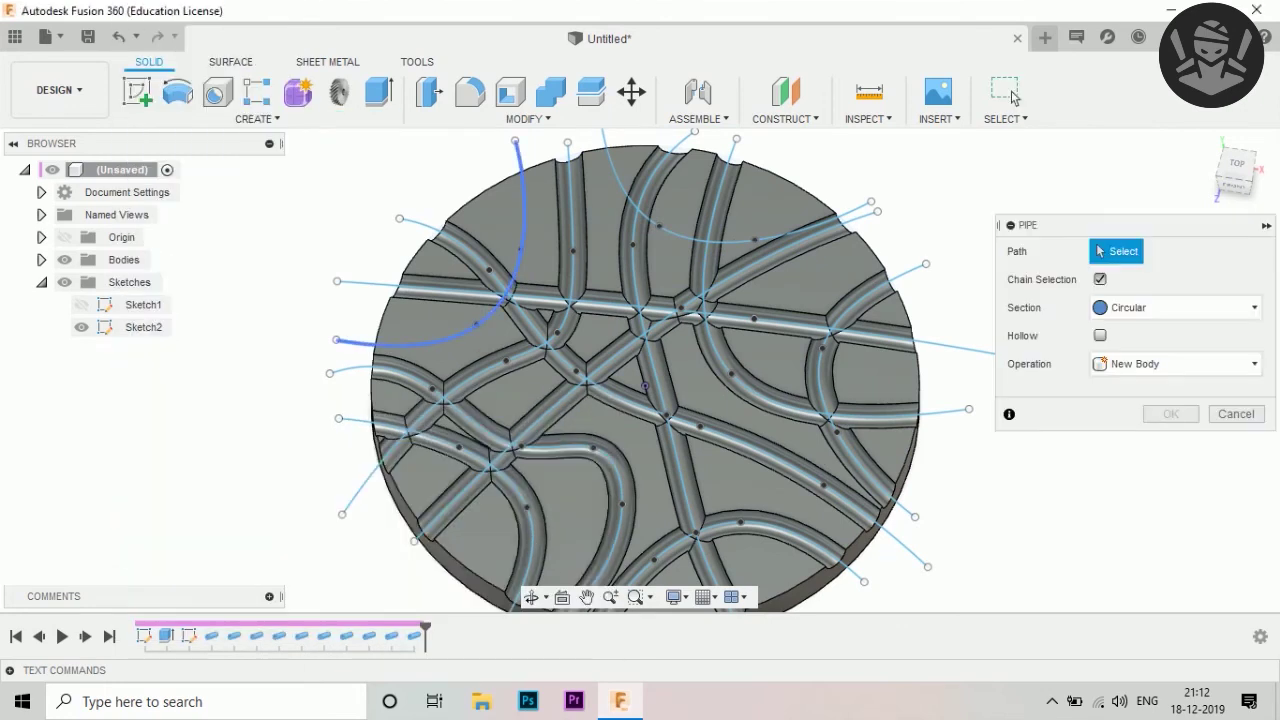
{"action": "left_click", "coordinate": [476, 322]}
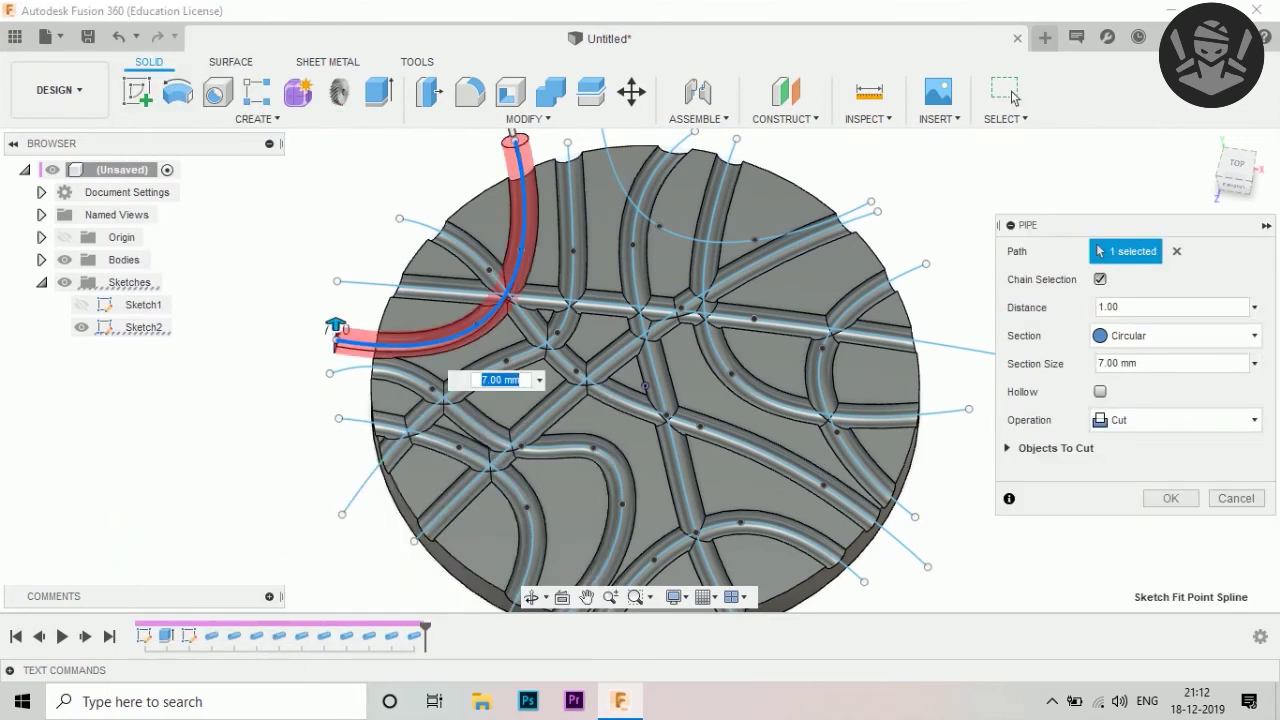
{"action": "key", "text": "Return"}
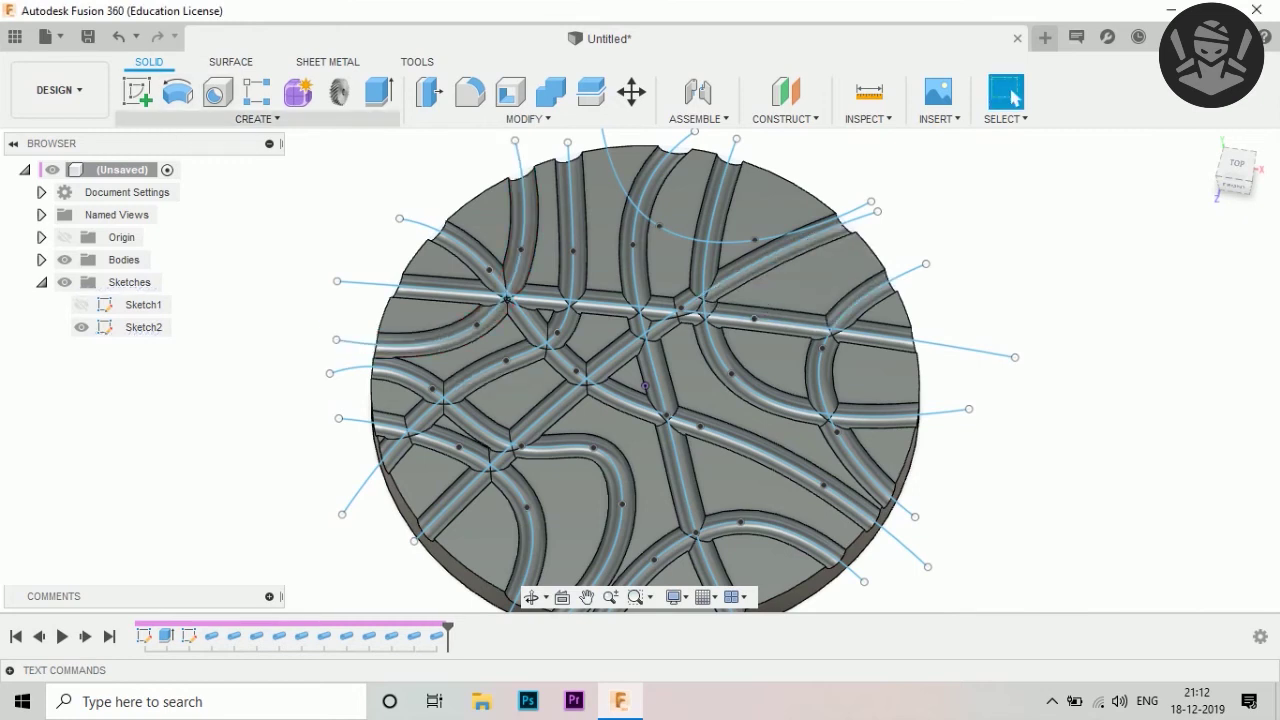
{"action": "left_click", "coordinate": [257, 118]}
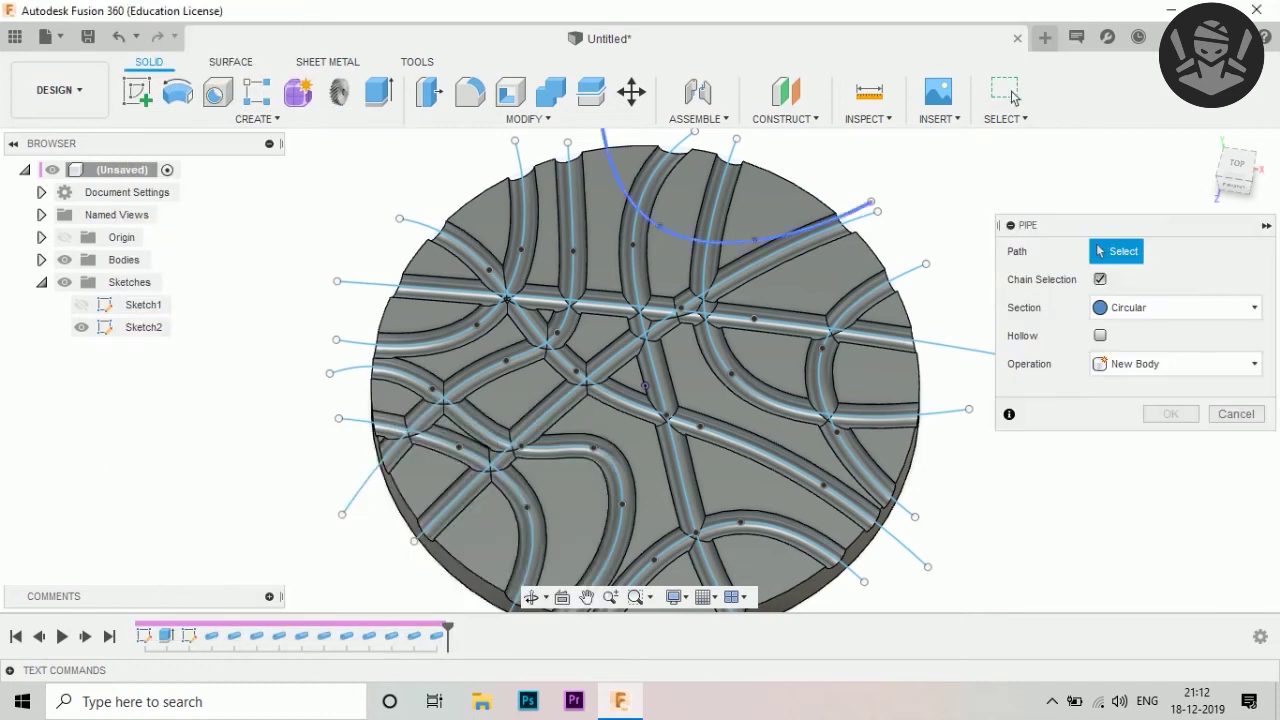
{"action": "left_click", "coordinate": [740, 238]}
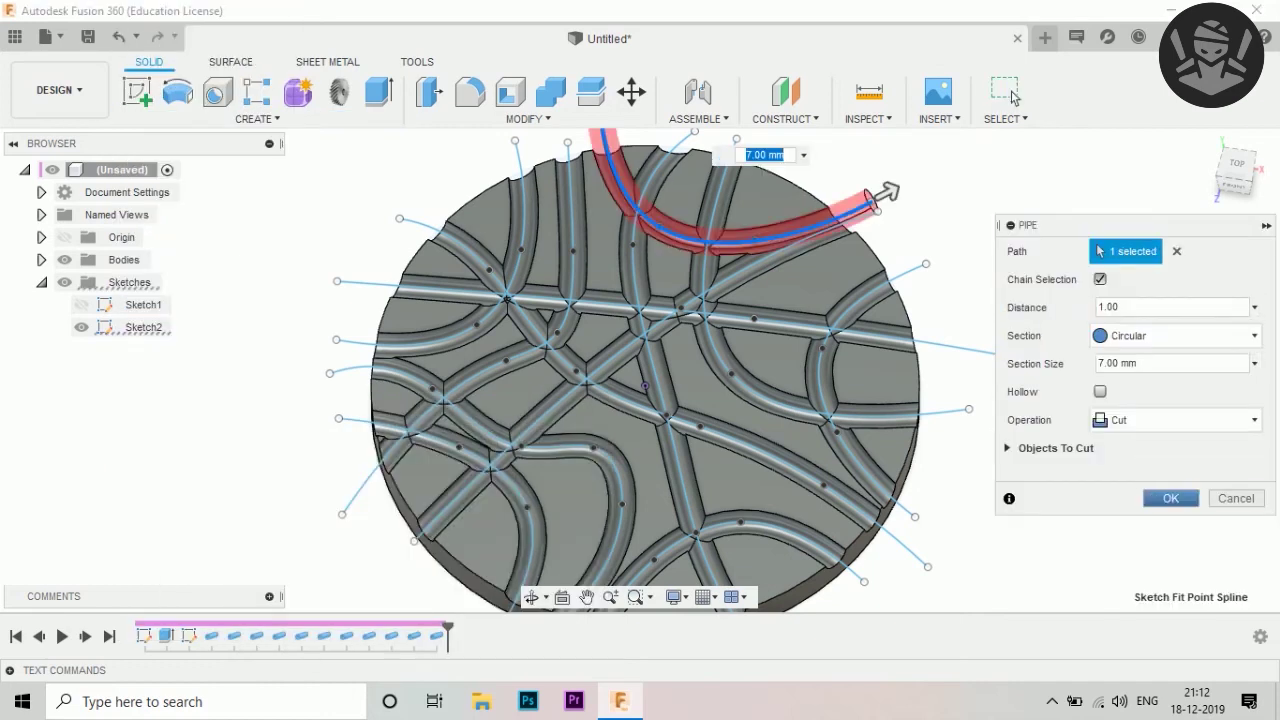
{"action": "key", "text": "Return"}
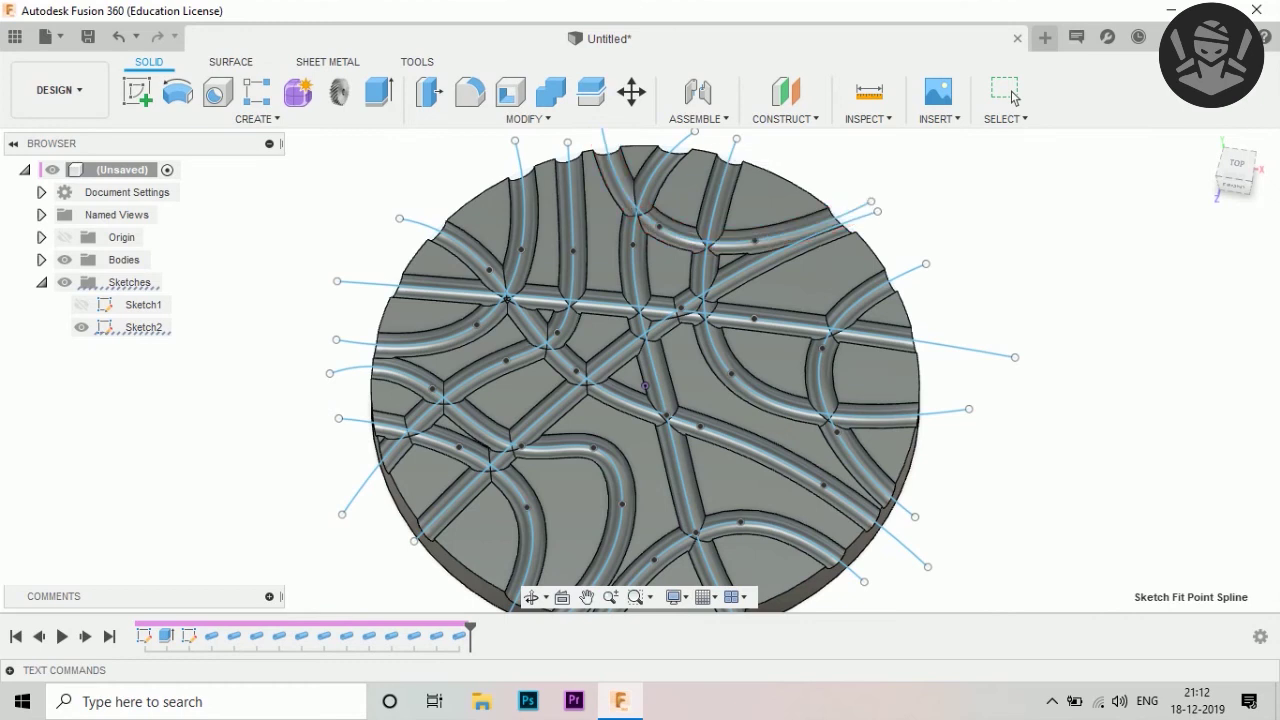
Hide the Sketch2 curves and select a flat face between grooves on the lower right
{"action": "scroll", "coordinate": [672, 261], "scroll_direction": "up", "scroll_amount": 3}
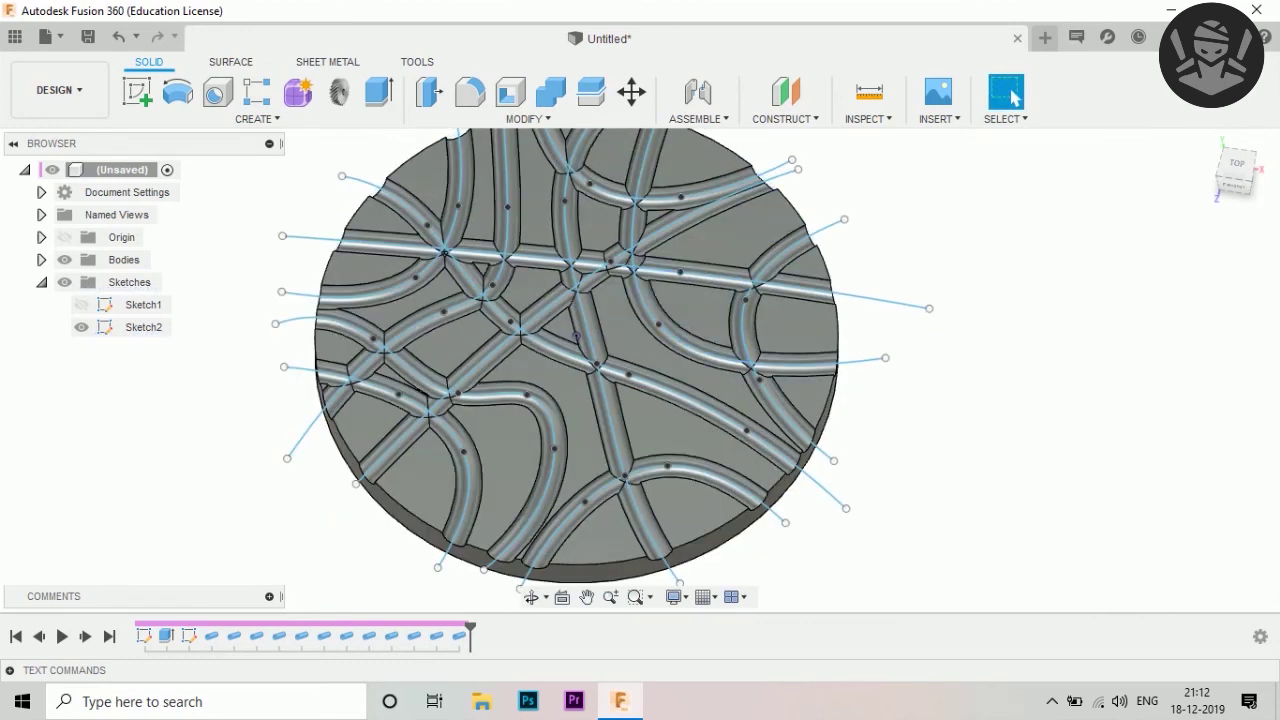
{"action": "left_click", "coordinate": [143, 327]}
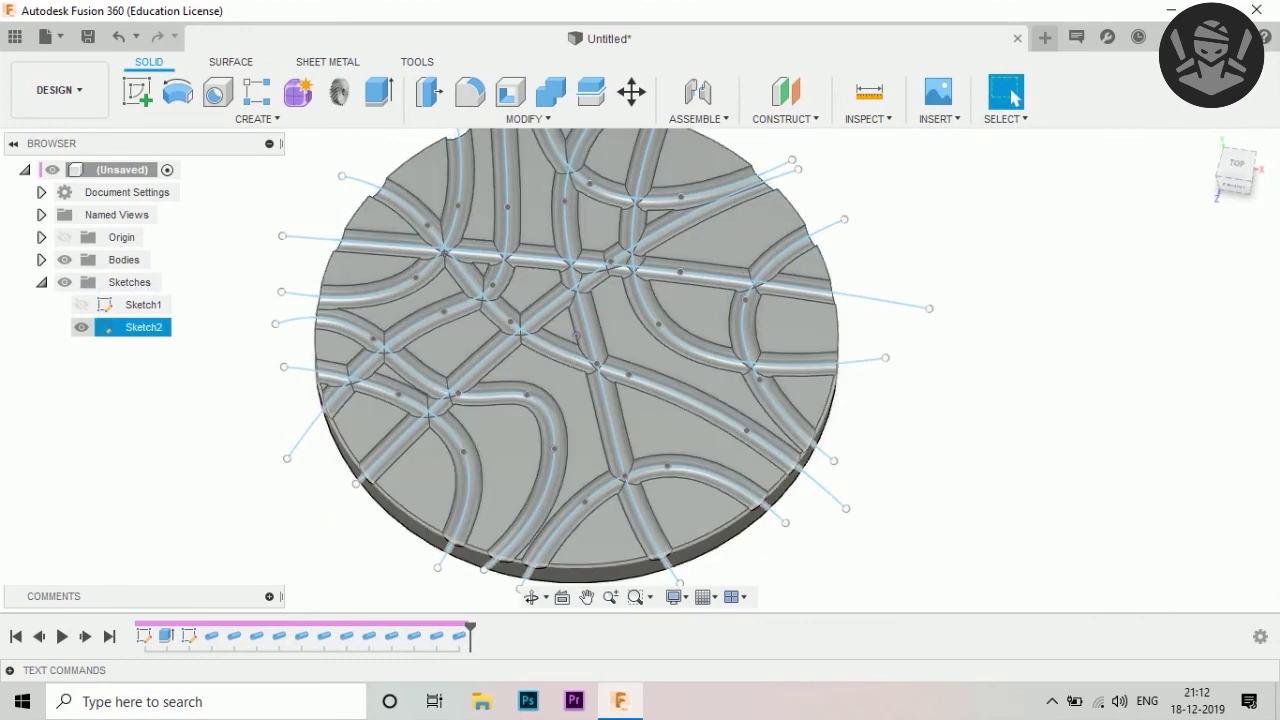
{"action": "left_click", "coordinate": [81, 327]}
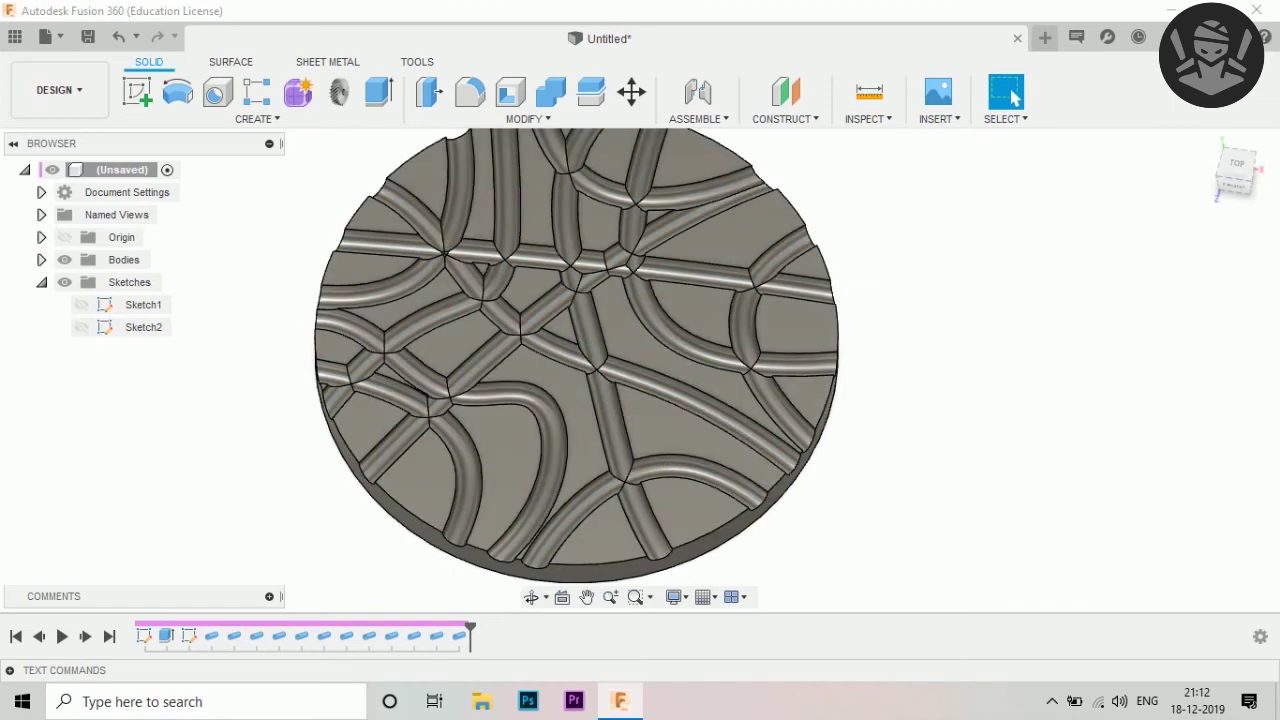
{"action": "left_click", "coordinate": [690, 425]}
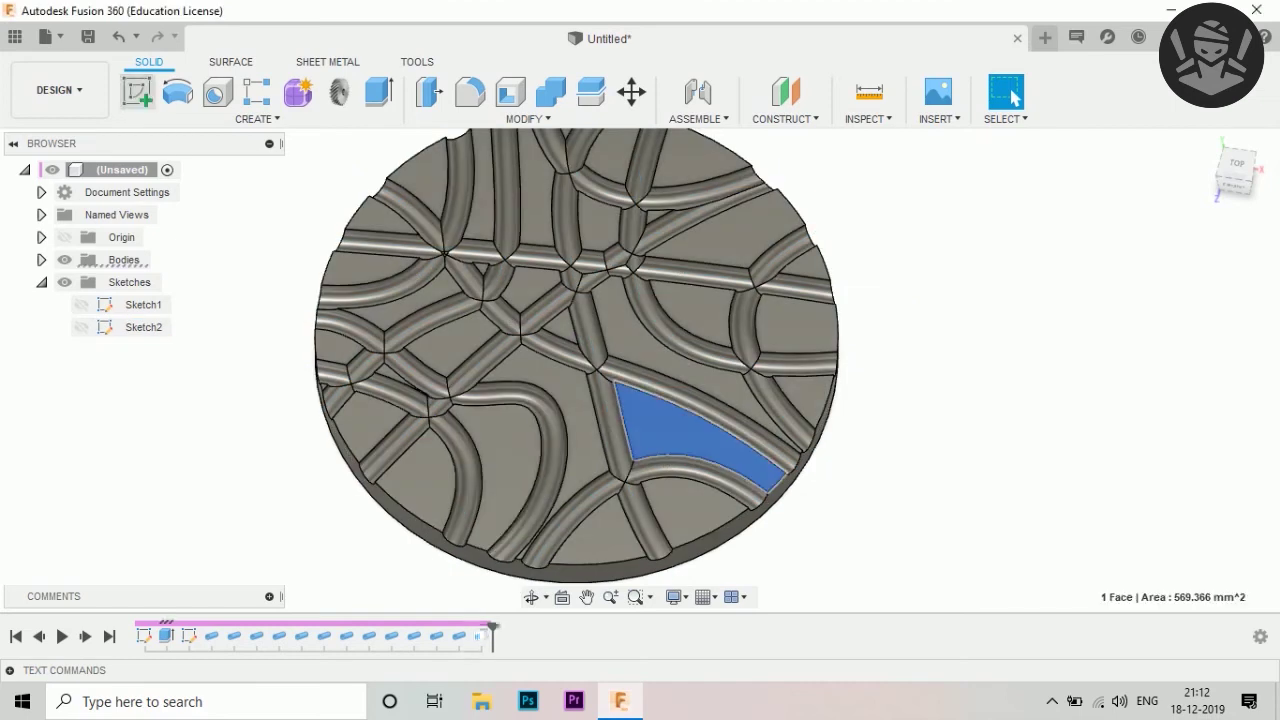
Start Sketch3 on the disc face and draw a long curved fit-point spline across it
{"action": "left_click", "coordinate": [137, 92]}
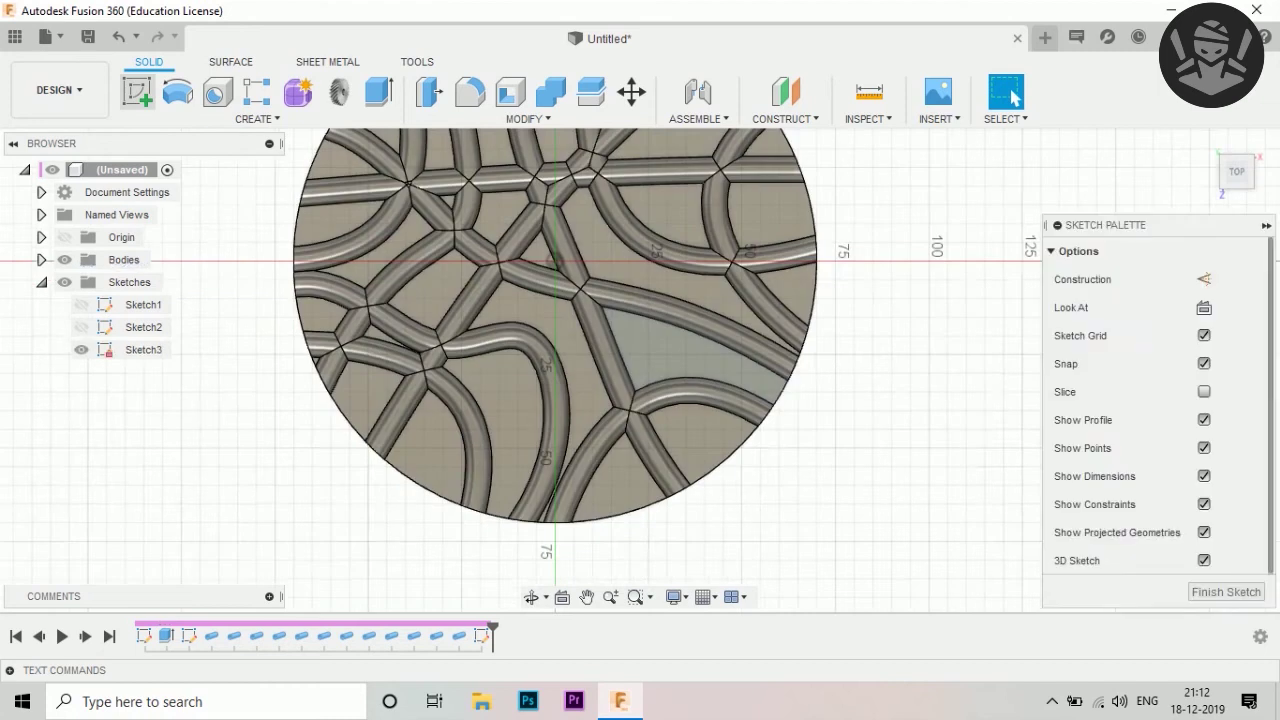
{"action": "key", "text": "s"}
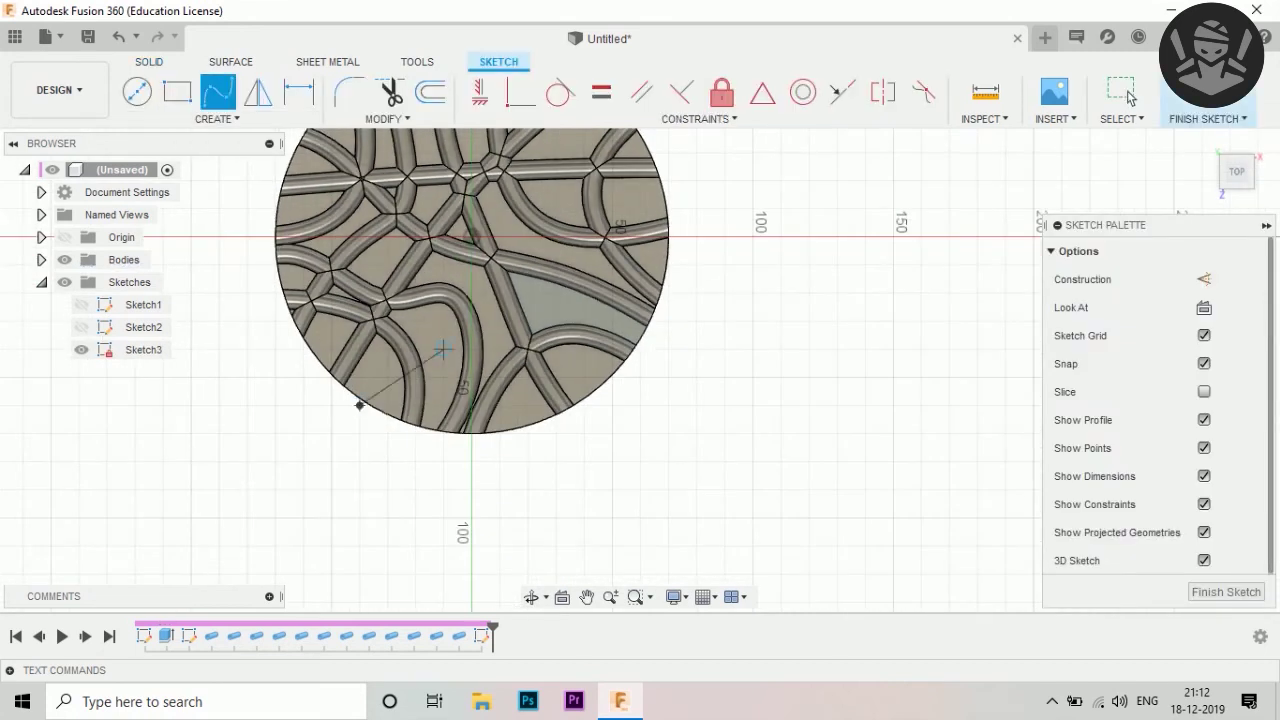
{"action": "left_click", "coordinate": [556, 190]}
{"action": "scroll", "coordinate": [512, 244], "scroll_direction": "down", "scroll_amount": 3}
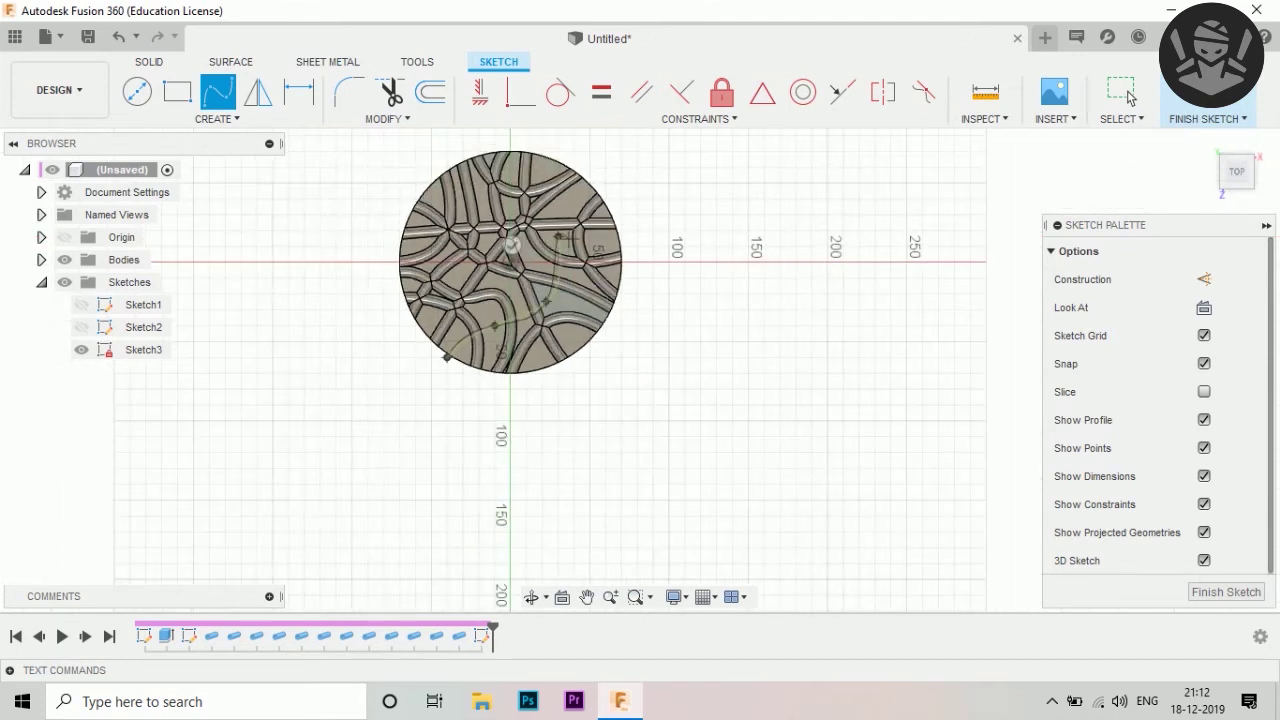
{"action": "scroll", "coordinate": [557, 236], "scroll_direction": "up", "scroll_amount": 4}
{"action": "scroll", "coordinate": [597, 170], "scroll_direction": "down", "scroll_amount": 1}
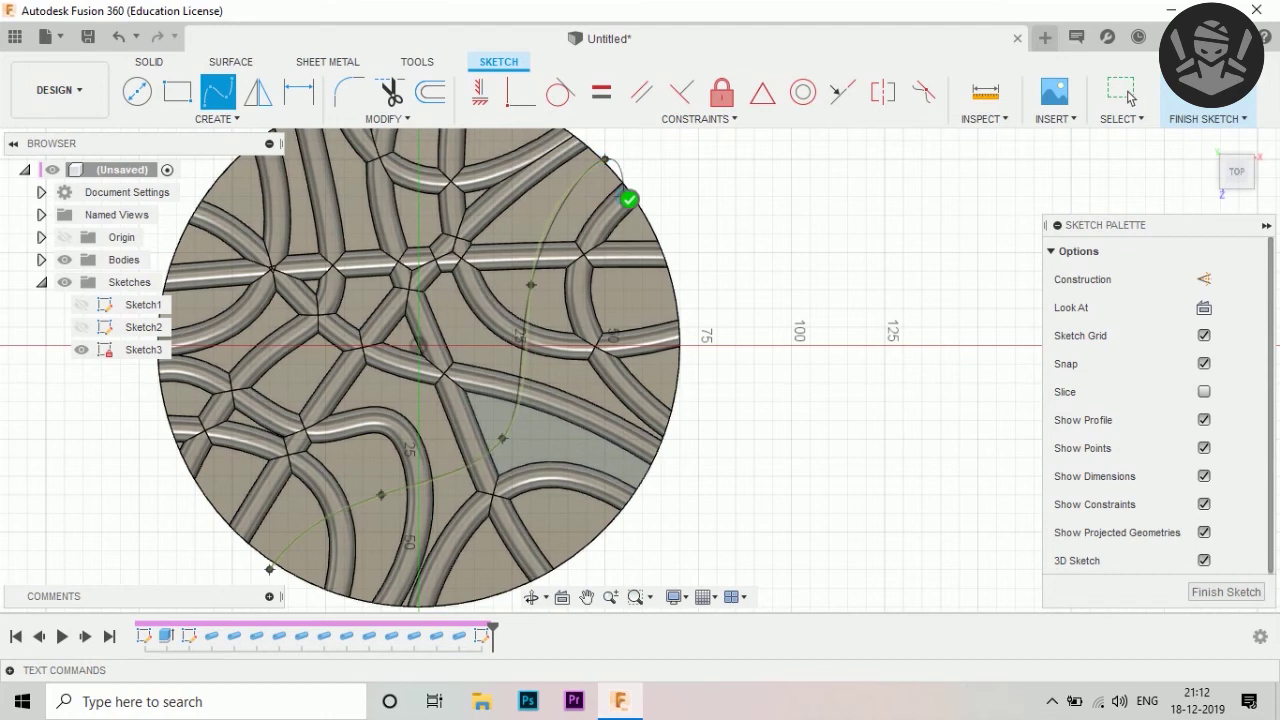
{"action": "left_click", "coordinate": [628, 199]}
Add a short spline across the disc's lower right and finish the sketch
{"action": "scroll", "coordinate": [818, 531], "scroll_direction": "down", "scroll_amount": 2}
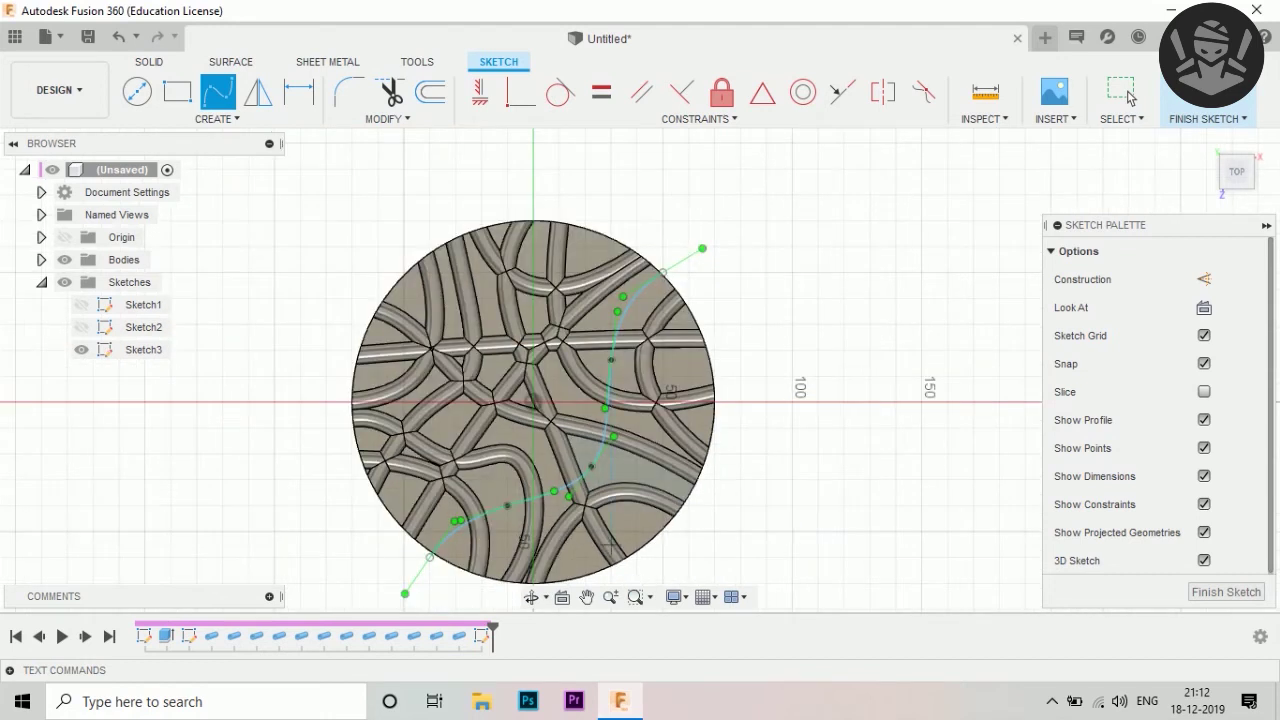
{"action": "scroll", "coordinate": [600, 560], "scroll_direction": "up", "scroll_amount": 3}
{"action": "scroll", "coordinate": [513, 432], "scroll_direction": "down", "scroll_amount": 3}
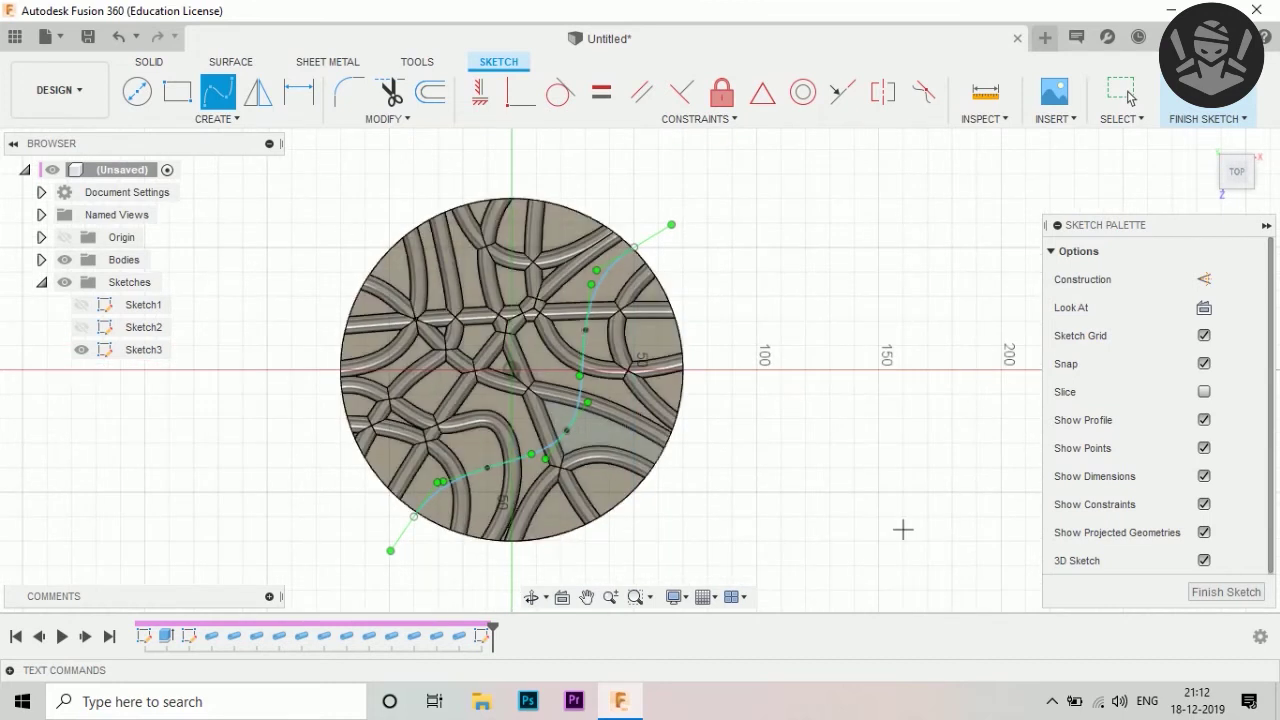
{"action": "scroll", "coordinate": [634, 541], "scroll_direction": "up", "scroll_amount": 2}
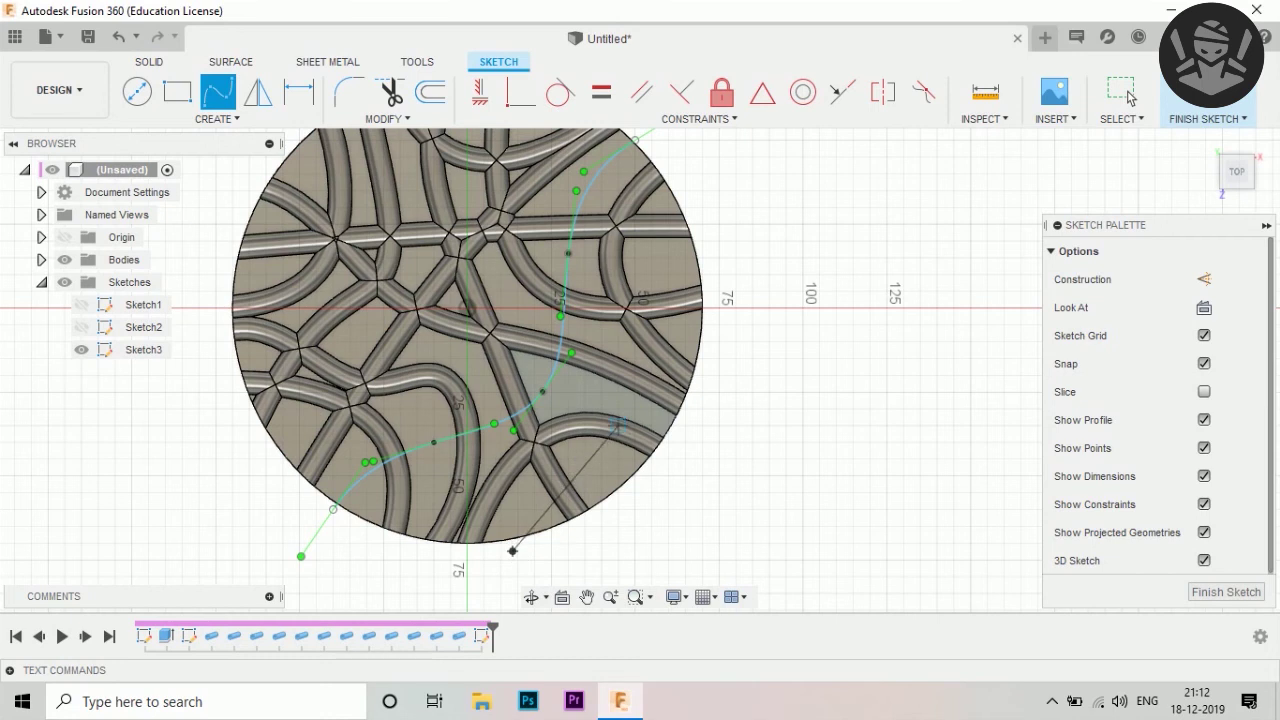
{"action": "scroll", "coordinate": [617, 425], "scroll_direction": "up", "scroll_amount": 2}
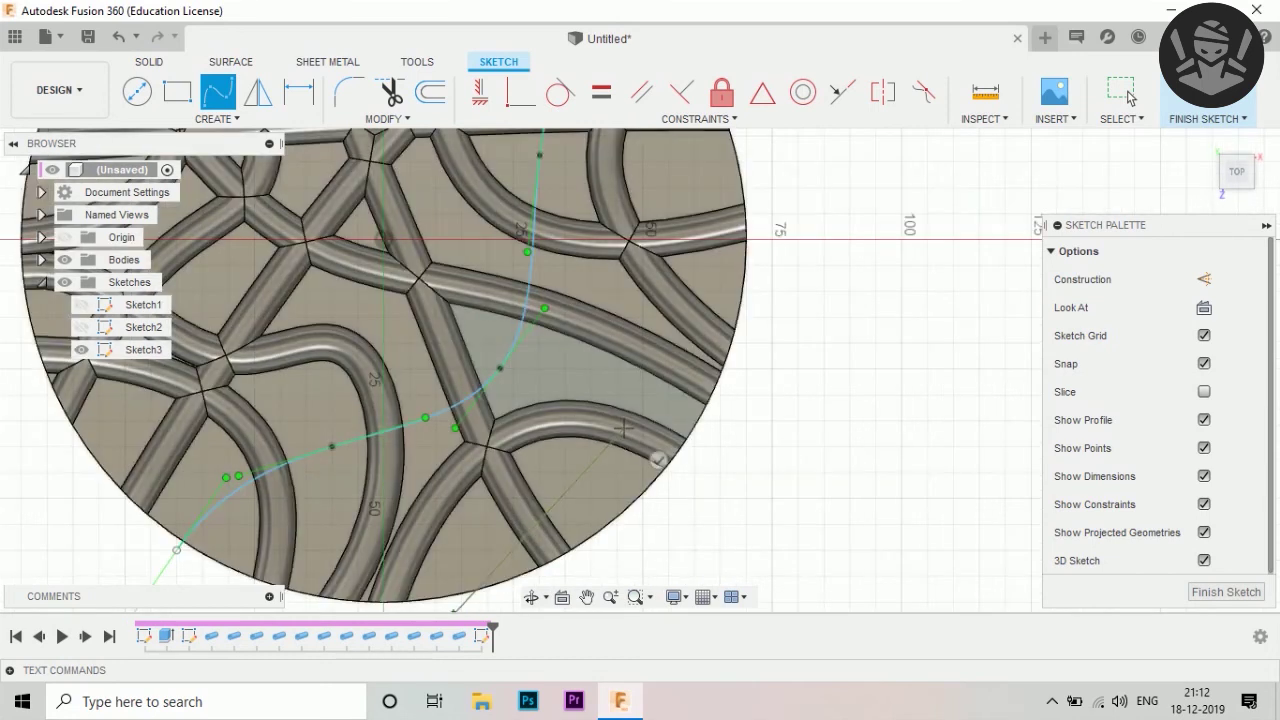
{"action": "left_click", "coordinate": [622, 428]}
{"action": "left_click", "coordinate": [660, 462]}
{"action": "scroll", "coordinate": [891, 480], "scroll_direction": "down", "scroll_amount": 1}
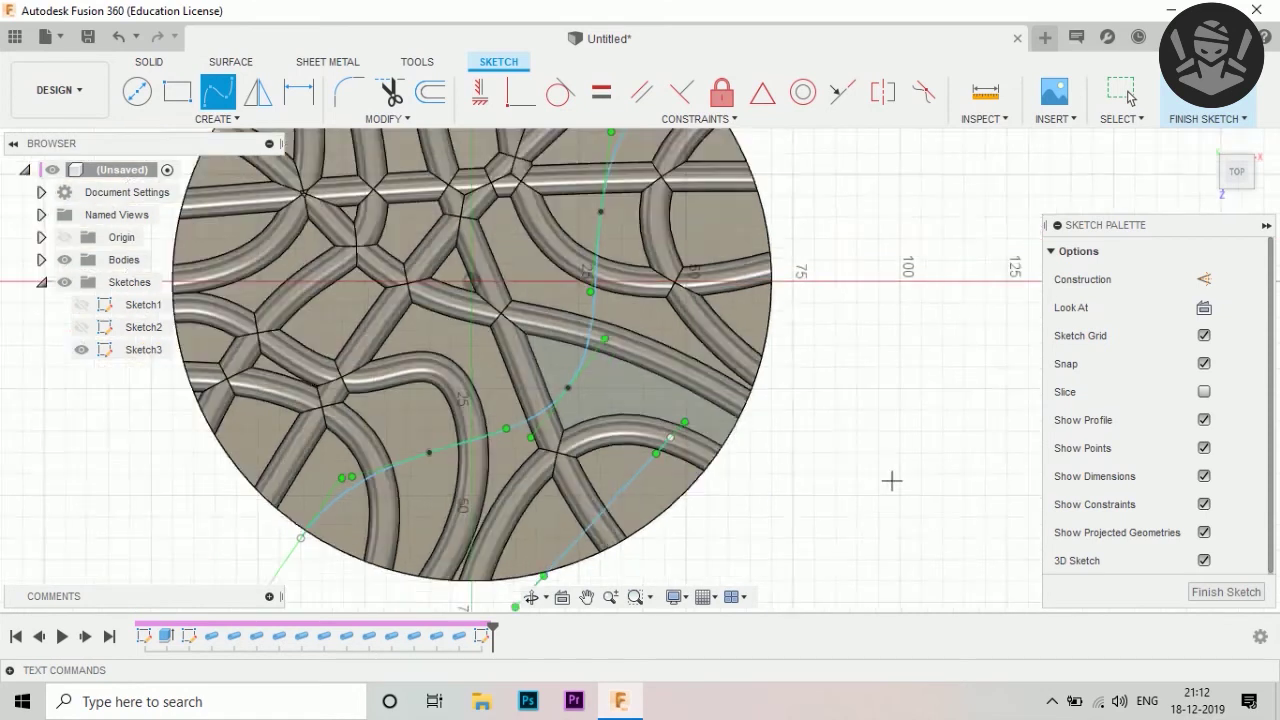
{"action": "scroll", "coordinate": [891, 480], "scroll_direction": "down", "scroll_amount": 1}
{"action": "left_click", "coordinate": [1205, 92]}
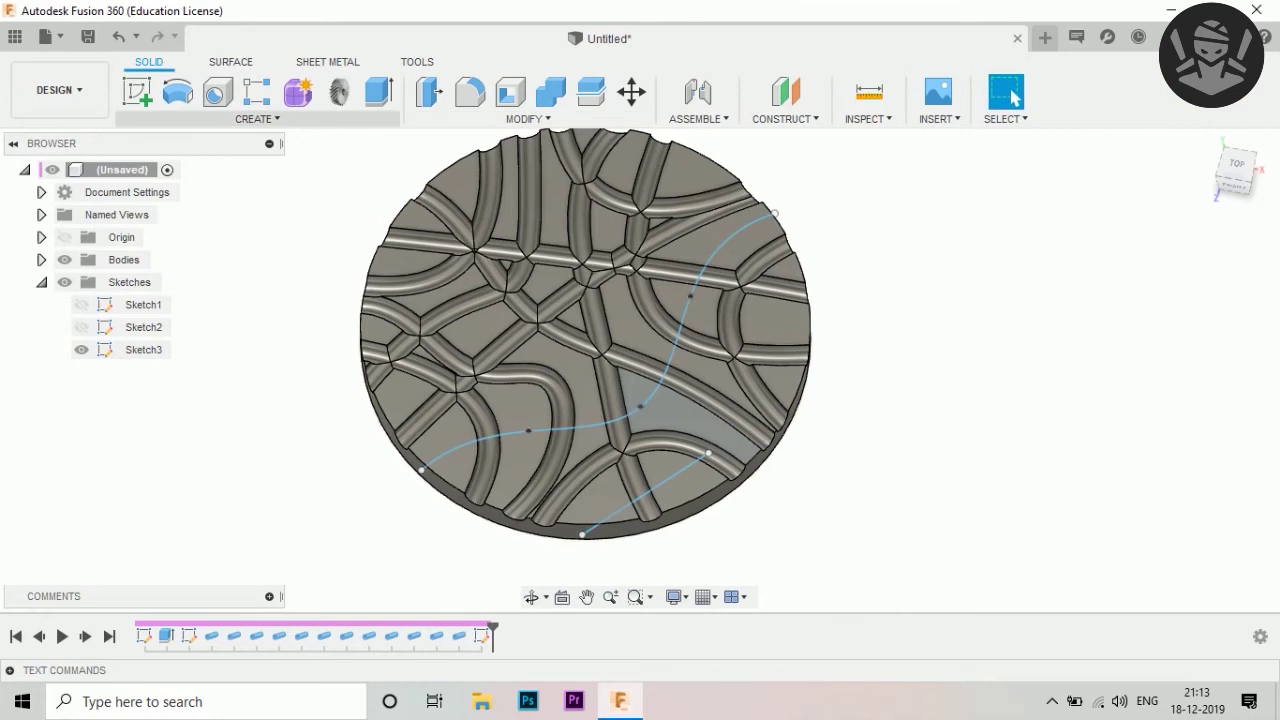
Cut 7 mm pipe grooves along the long spline and the short spline
{"action": "left_click", "coordinate": [257, 118]}
{"action": "left_click", "coordinate": [150, 400]}
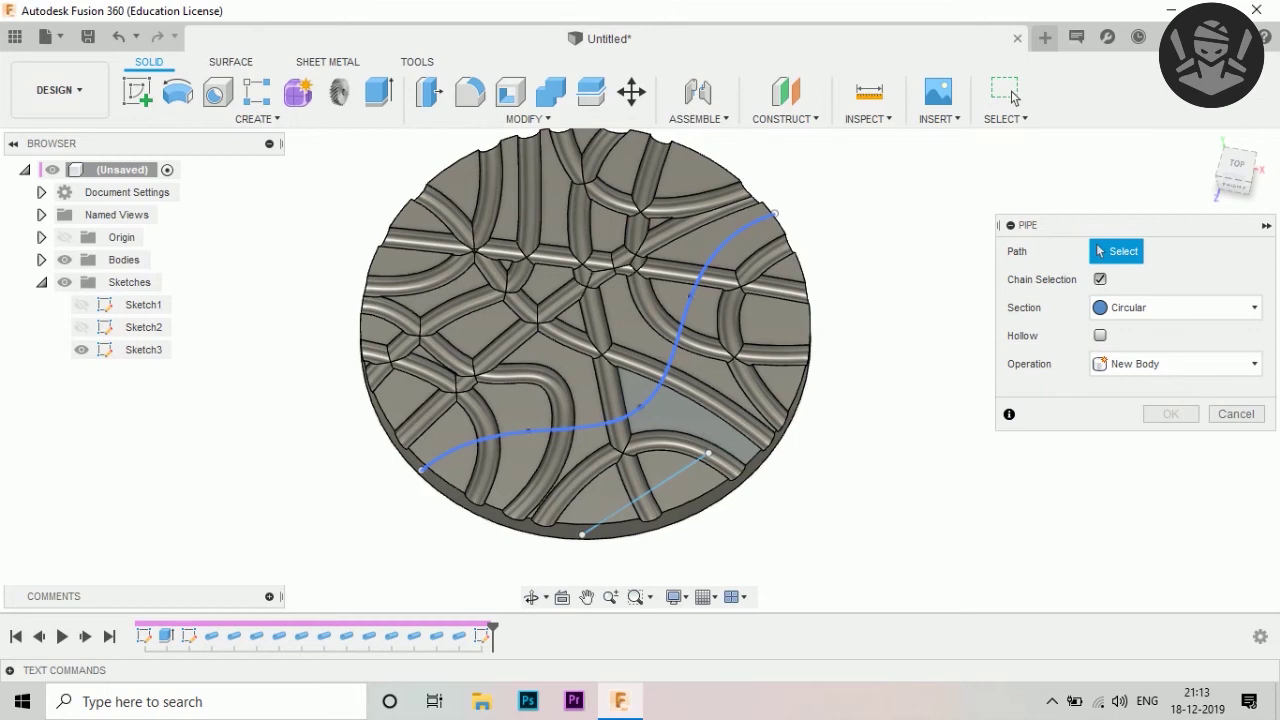
{"action": "left_click", "coordinate": [690, 295]}
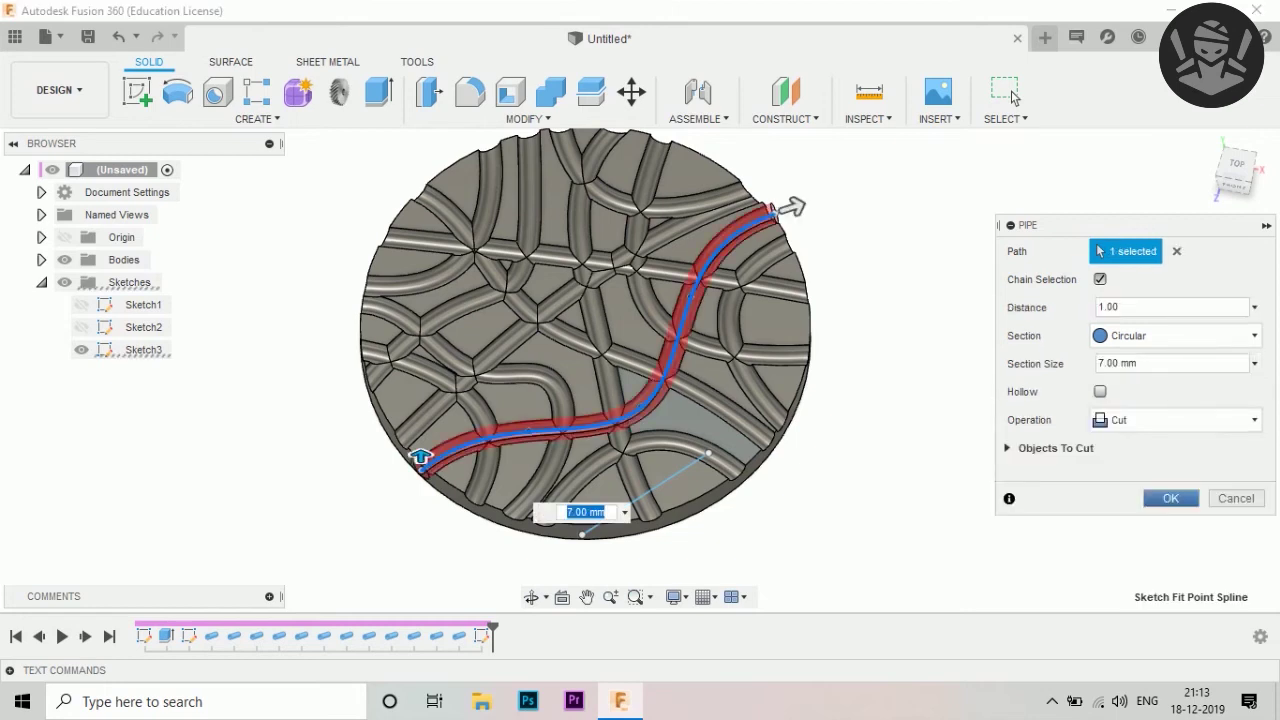
{"action": "key", "text": "Return"}
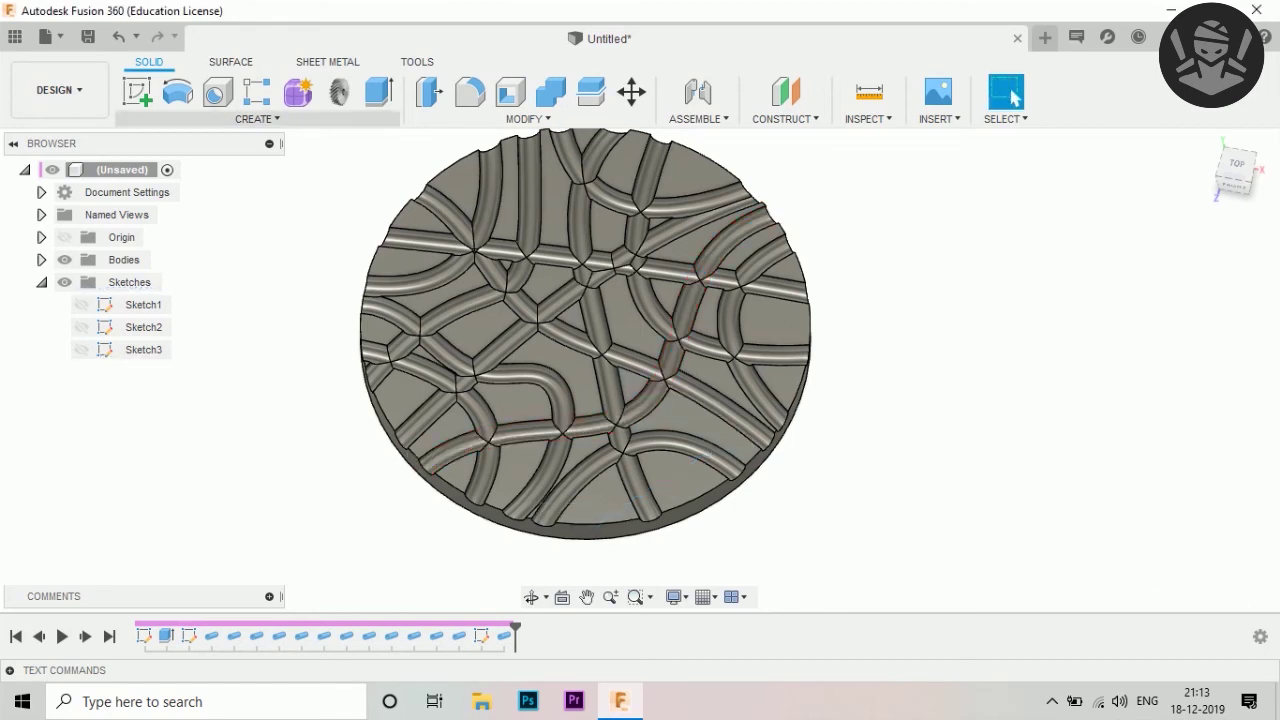
{"action": "left_click", "coordinate": [257, 118]}
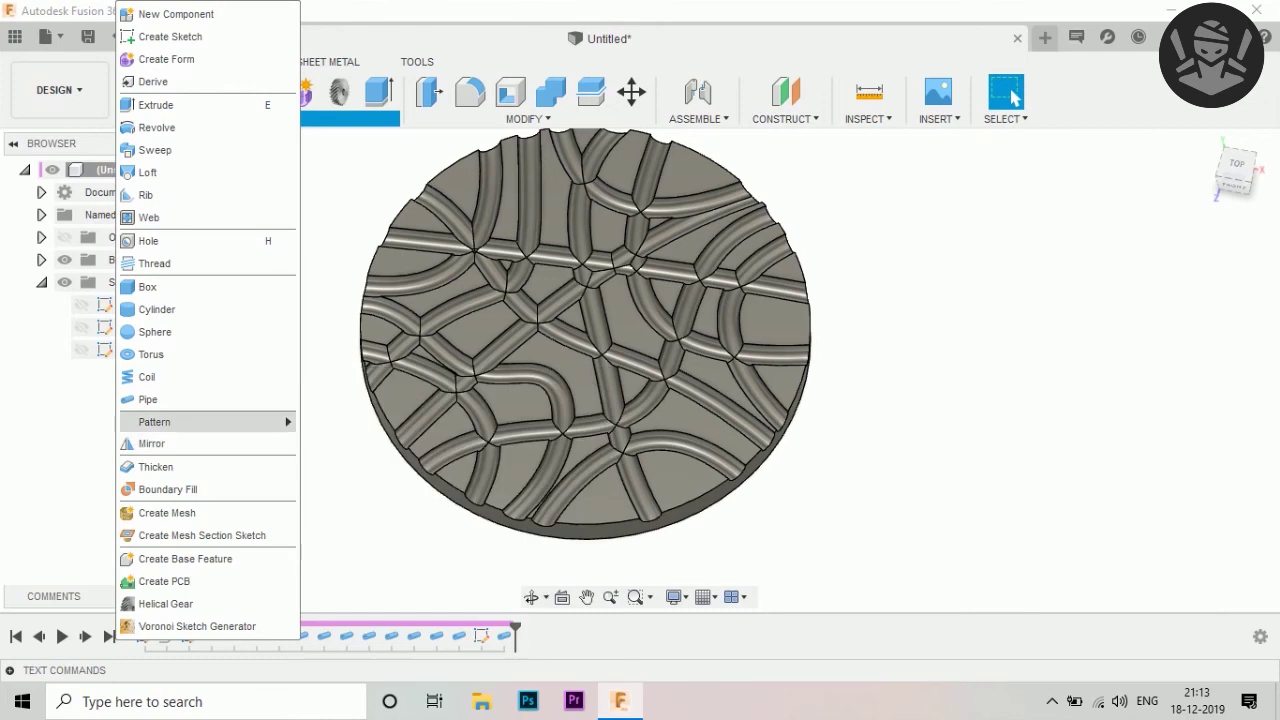
{"action": "left_click", "coordinate": [148, 399]}
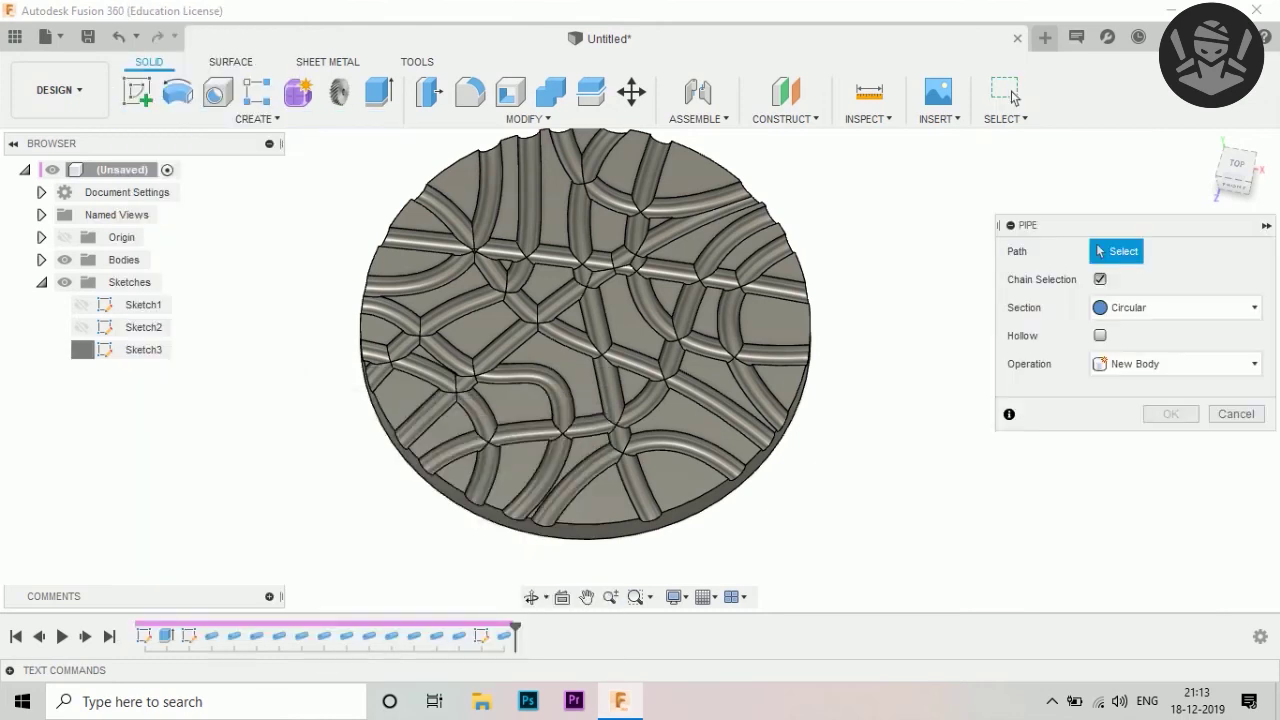
{"action": "left_click", "coordinate": [82, 349]}
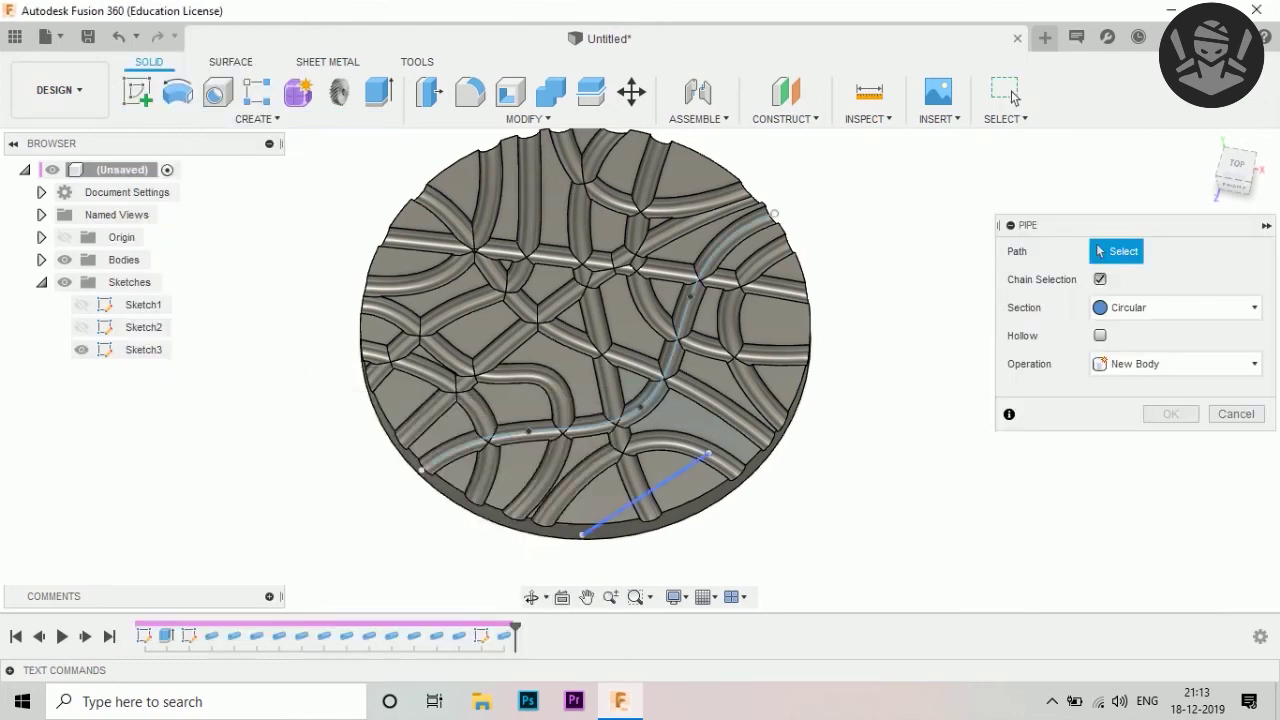
{"action": "left_click", "coordinate": [645, 494]}
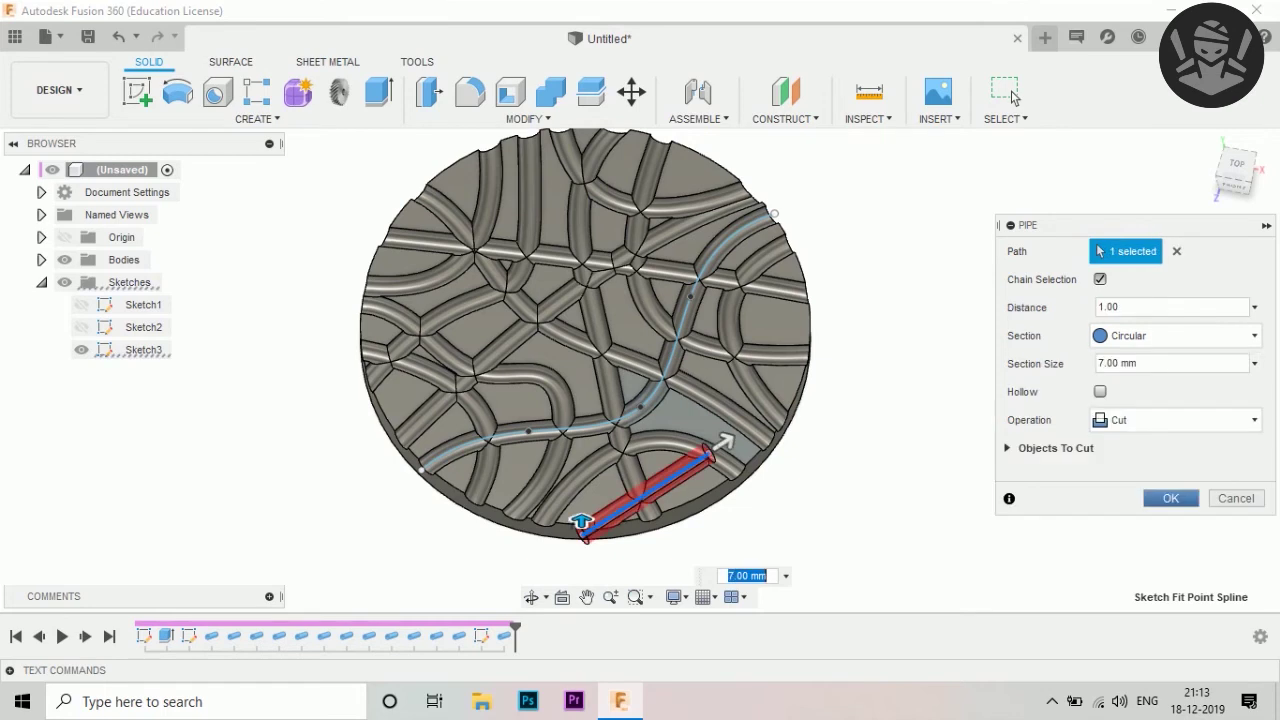
{"action": "key", "text": "Return"}
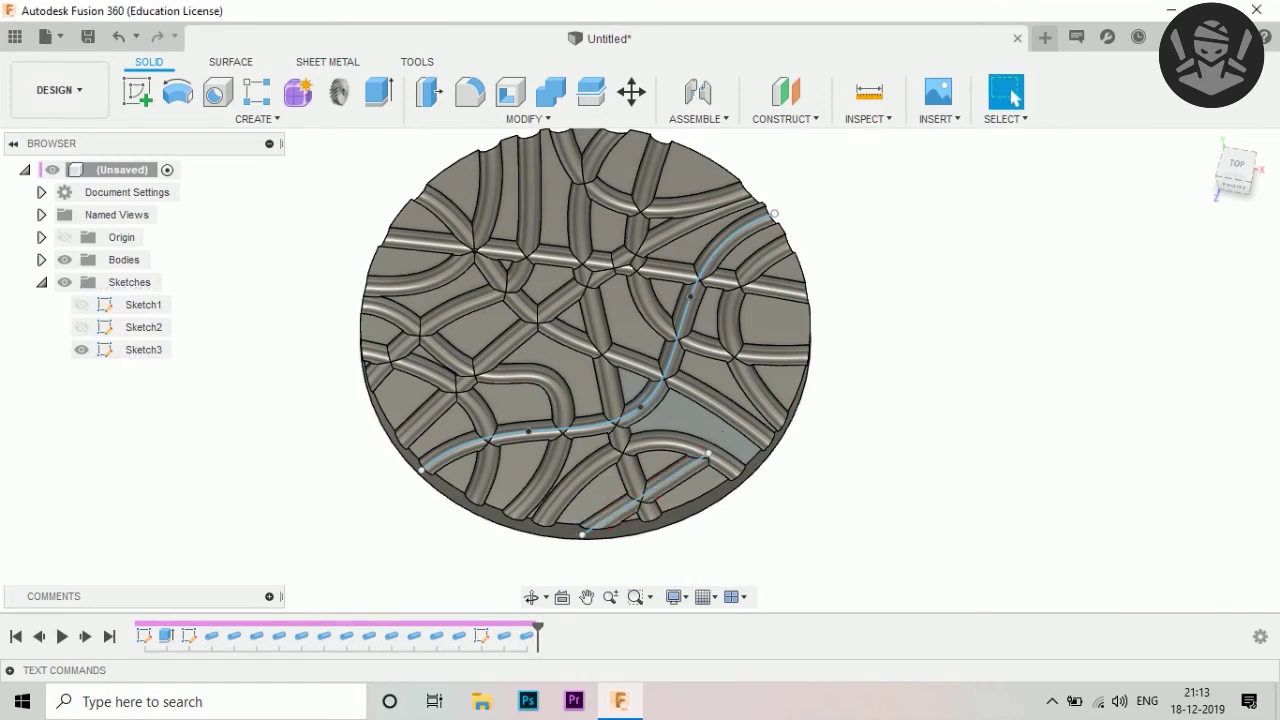
Inspect the new grooves from above and hide the Sketch3 curves, then view the disc obliquely
{"action": "scroll", "coordinate": [713, 459], "scroll_direction": "up", "scroll_amount": 3}
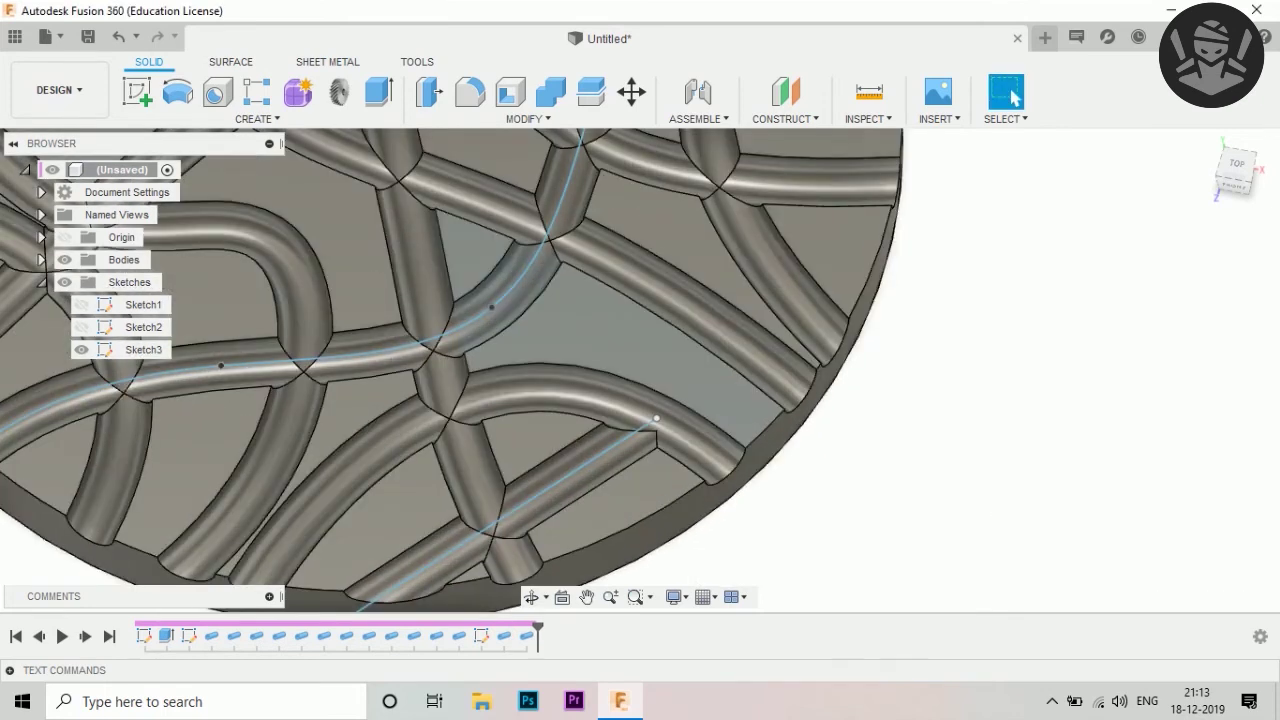
{"action": "middle_click_drag", "start_coordinate": [639, 369], "coordinate": [680, 300], "text": "shift"}
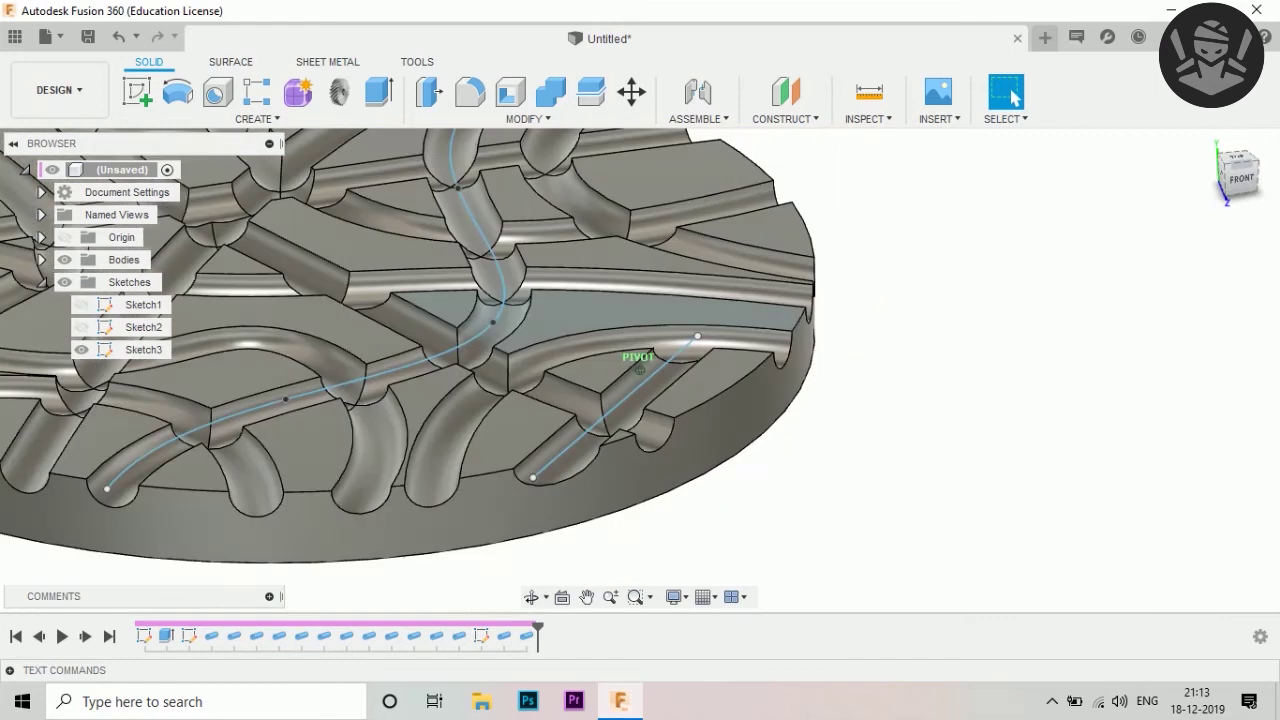
{"action": "scroll", "coordinate": [640, 370], "scroll_direction": "down", "scroll_amount": 3}
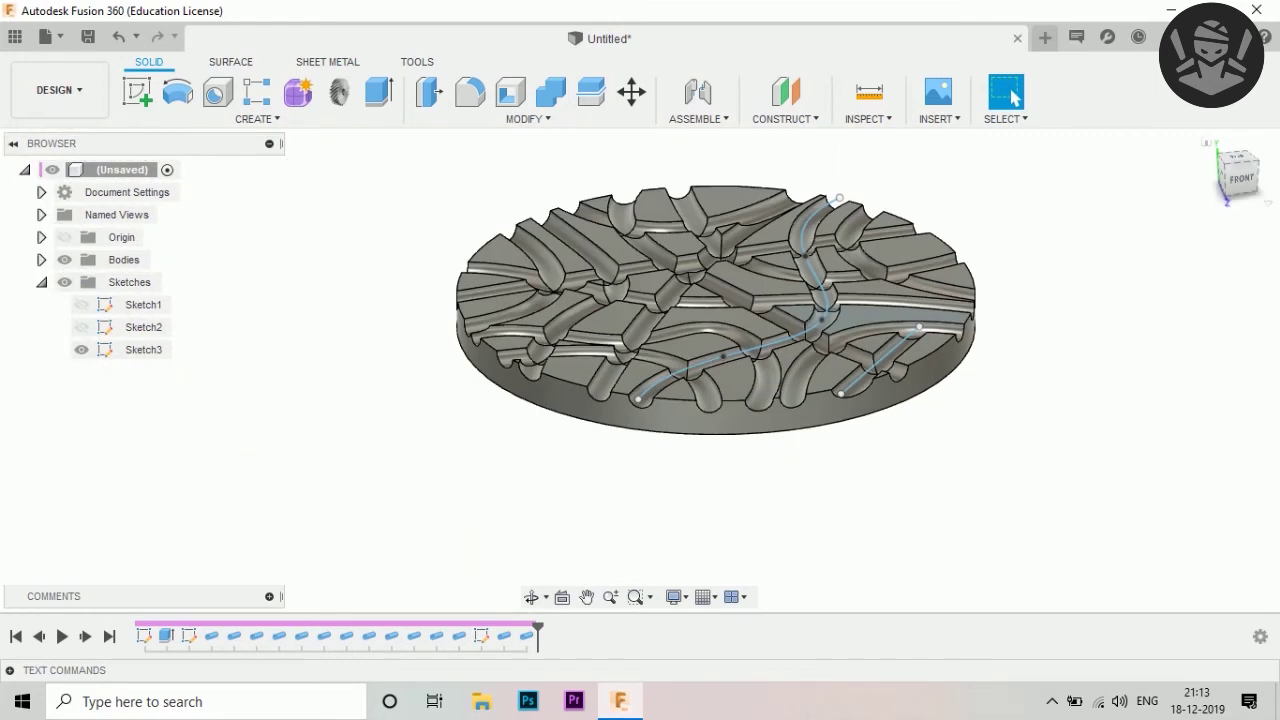
{"action": "left_click", "coordinate": [1238, 160]}
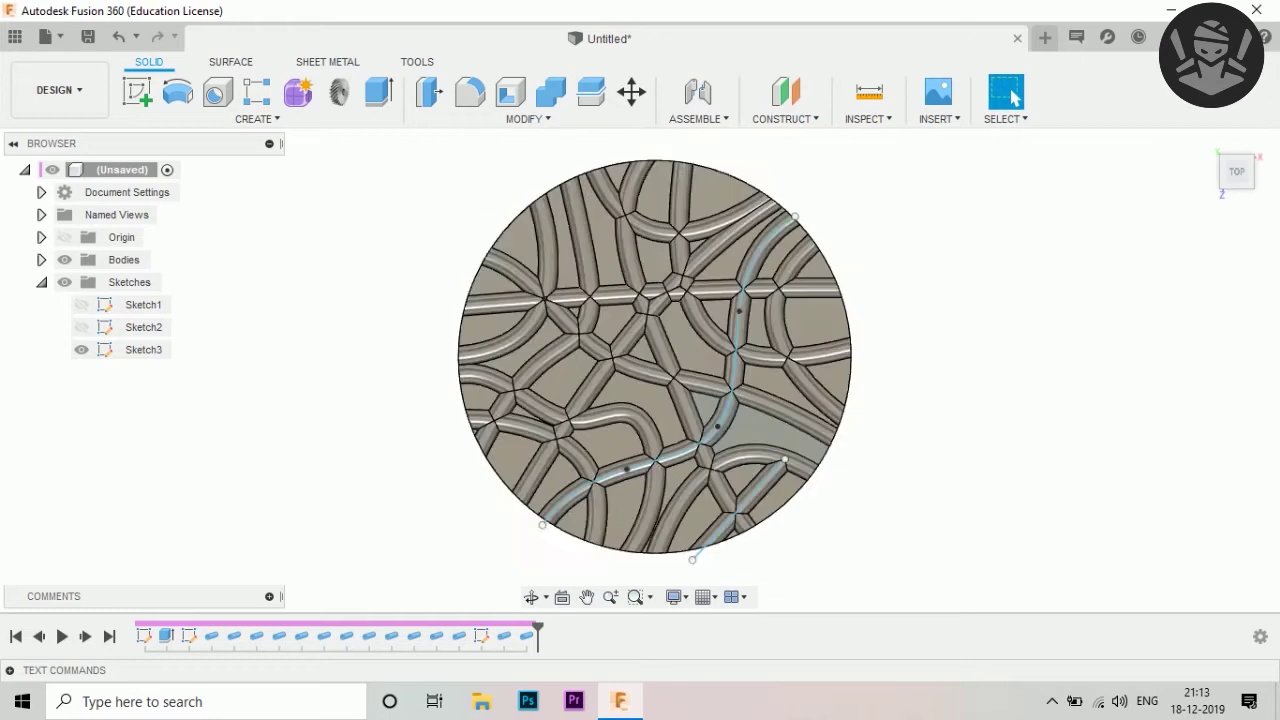
{"action": "left_click", "coordinate": [81, 349]}
{"action": "middle_click_drag", "start_coordinate": [600, 350], "coordinate": [560, 300], "text": "shift"}
{"action": "scroll", "coordinate": [620, 360], "scroll_direction": "up", "scroll_amount": 2}
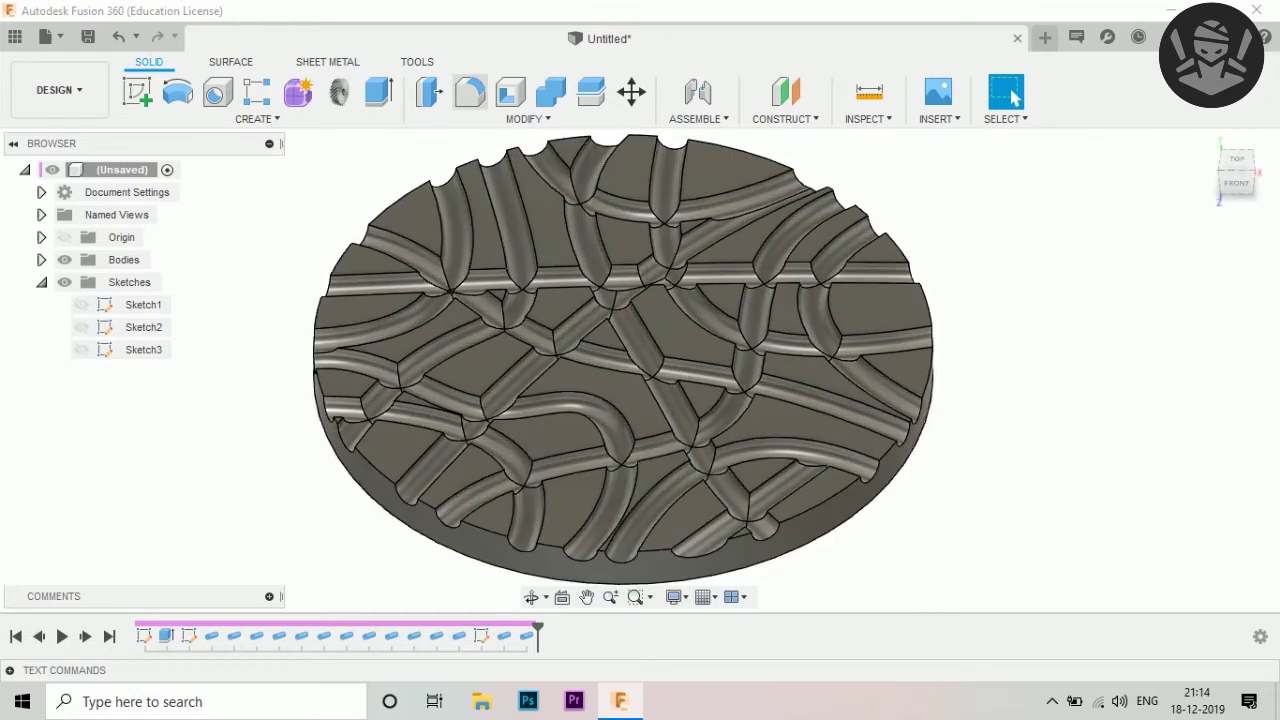
Fillet four groove edges on the disc top with a 2 mm radius
{"action": "key", "text": "f"}
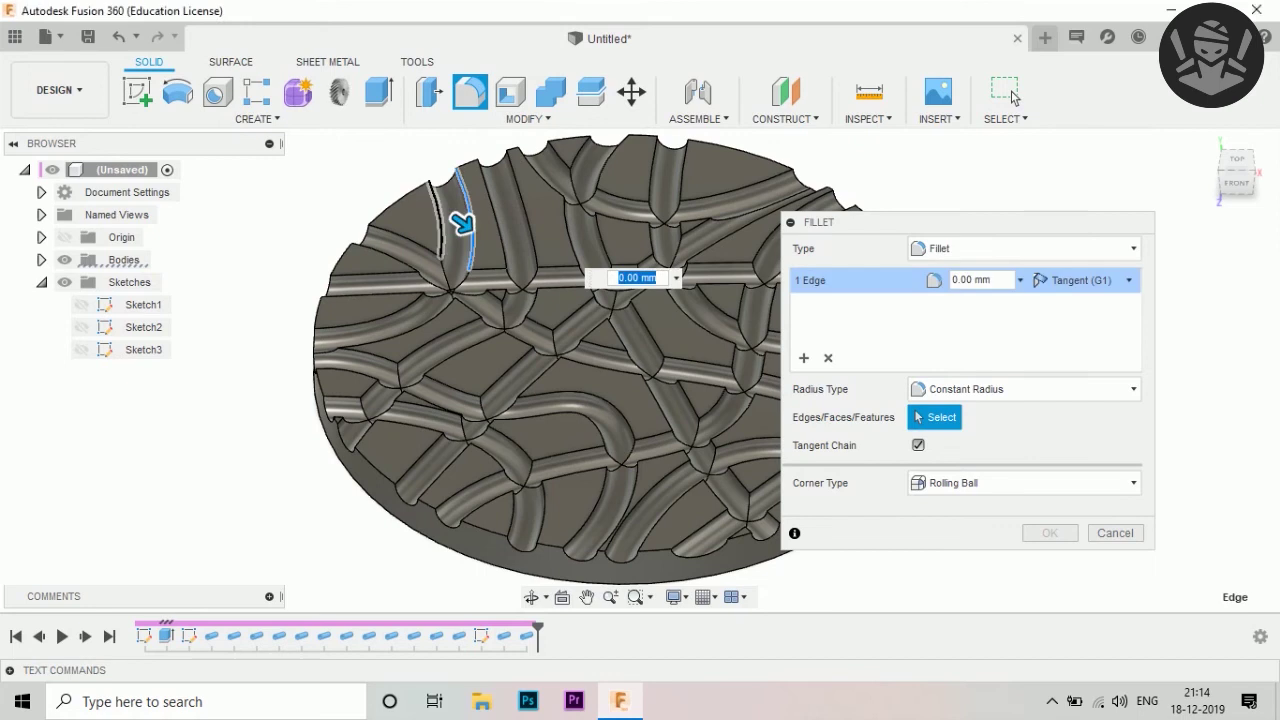
{"action": "left_click", "coordinate": [437, 215]}
{"action": "scroll", "coordinate": [440, 250], "scroll_direction": "up", "scroll_amount": 2}
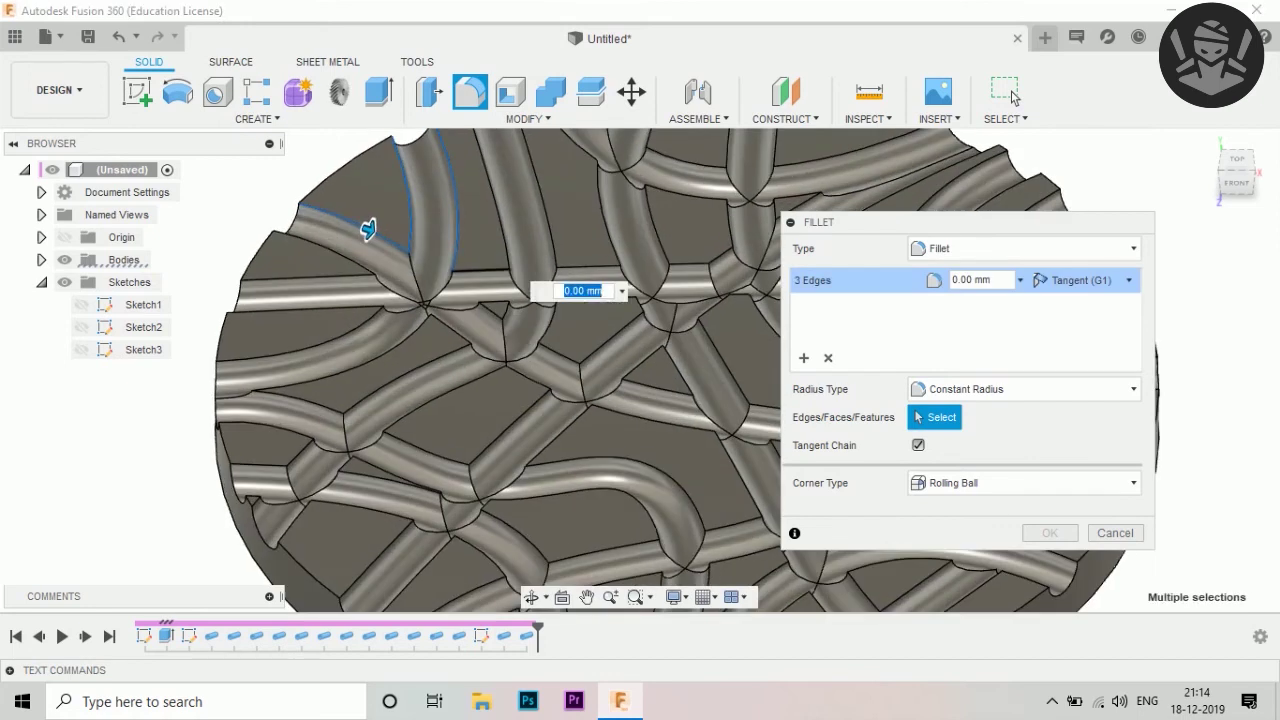
{"action": "left_click", "coordinate": [340, 222]}
{"action": "left_click", "coordinate": [409, 259]}
{"action": "type", "text": "1"}
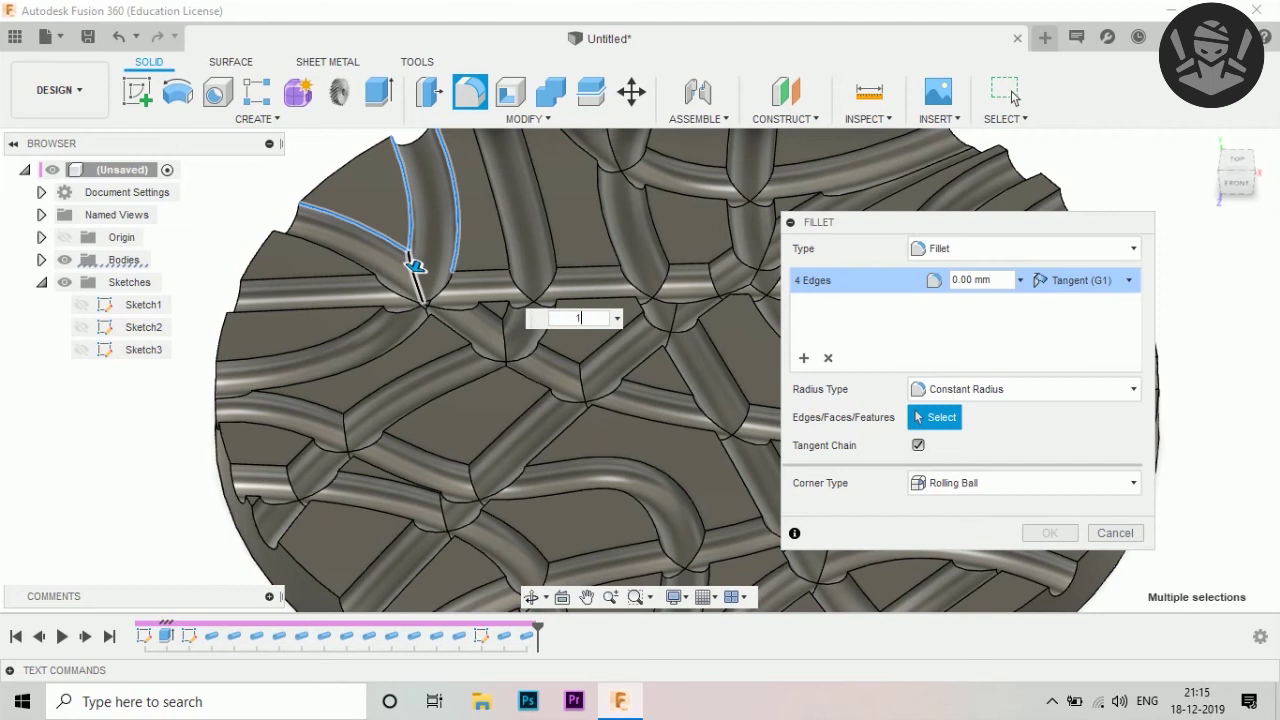
{"action": "type", "text": "2"}
{"action": "key", "text": "Return"}
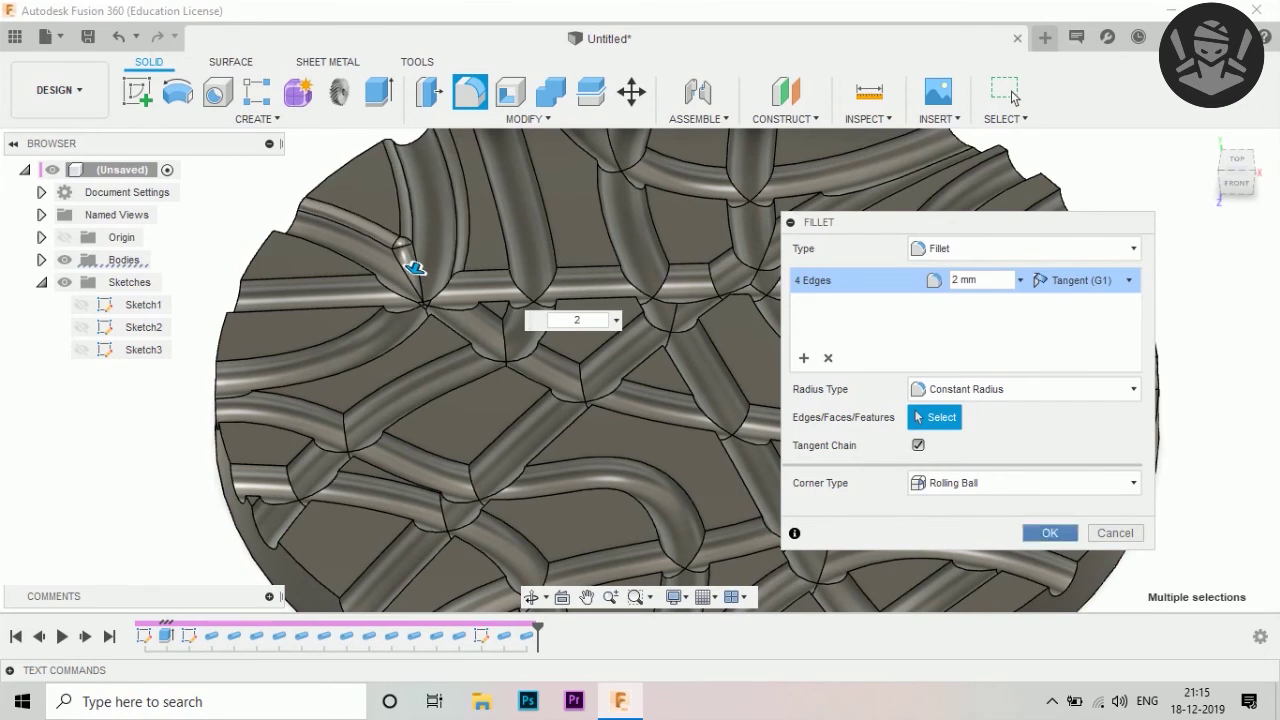
{"action": "key", "text": "Return"}
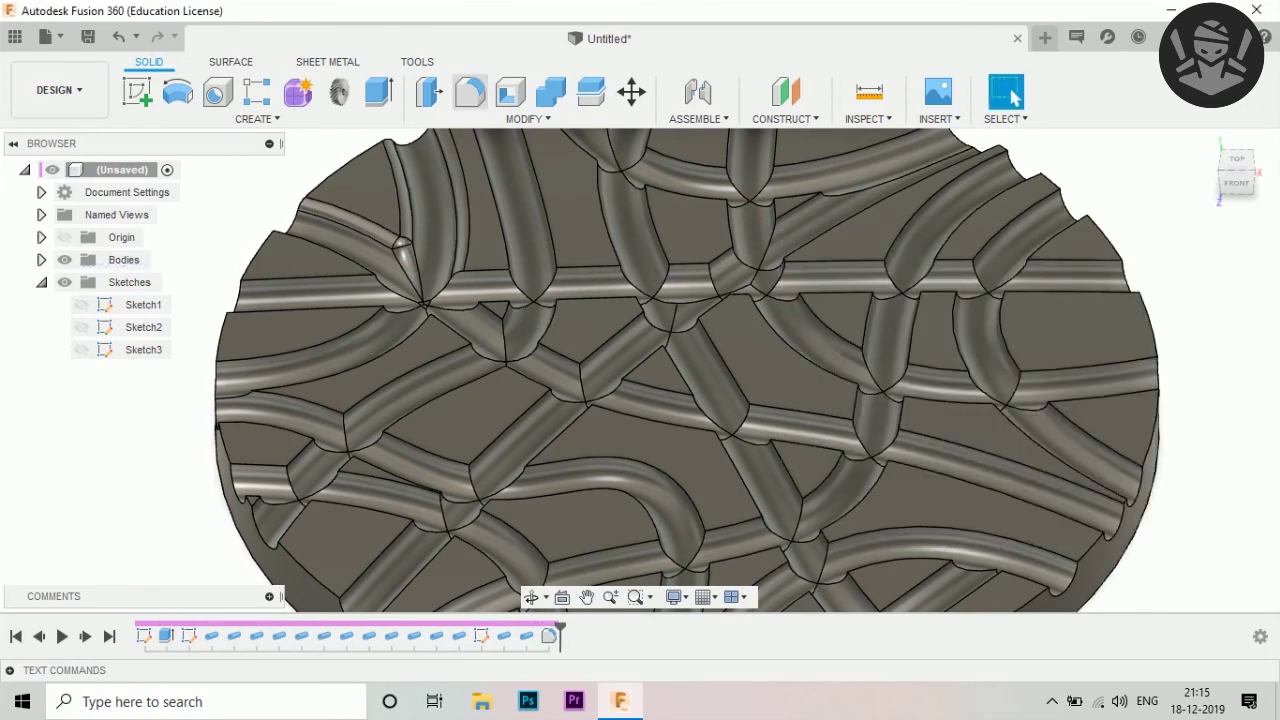
Round three more edges at the upper-left groove junction with a 2 mm fillet
{"action": "key", "text": "f"}
{"action": "left_click", "coordinate": [320, 250]}
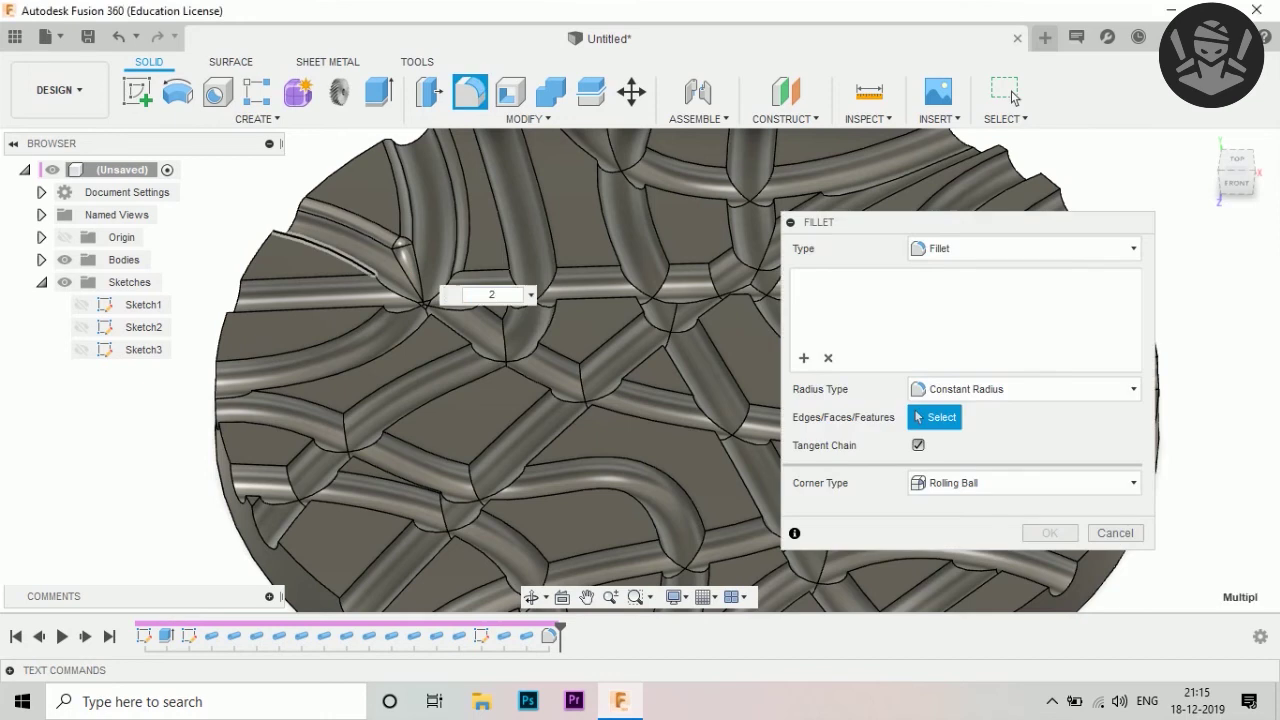
{"action": "left_click", "coordinate": [365, 276]}
{"action": "left_click", "coordinate": [378, 279]}
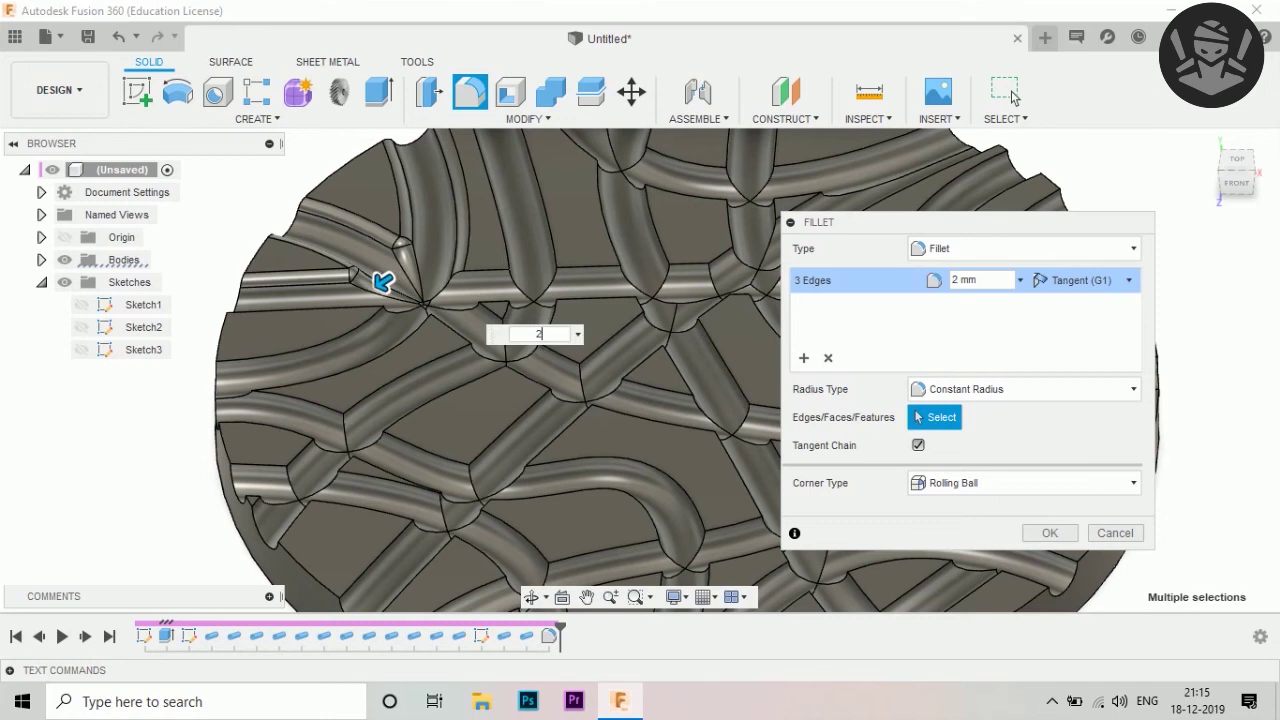
{"action": "key", "text": "Return"}
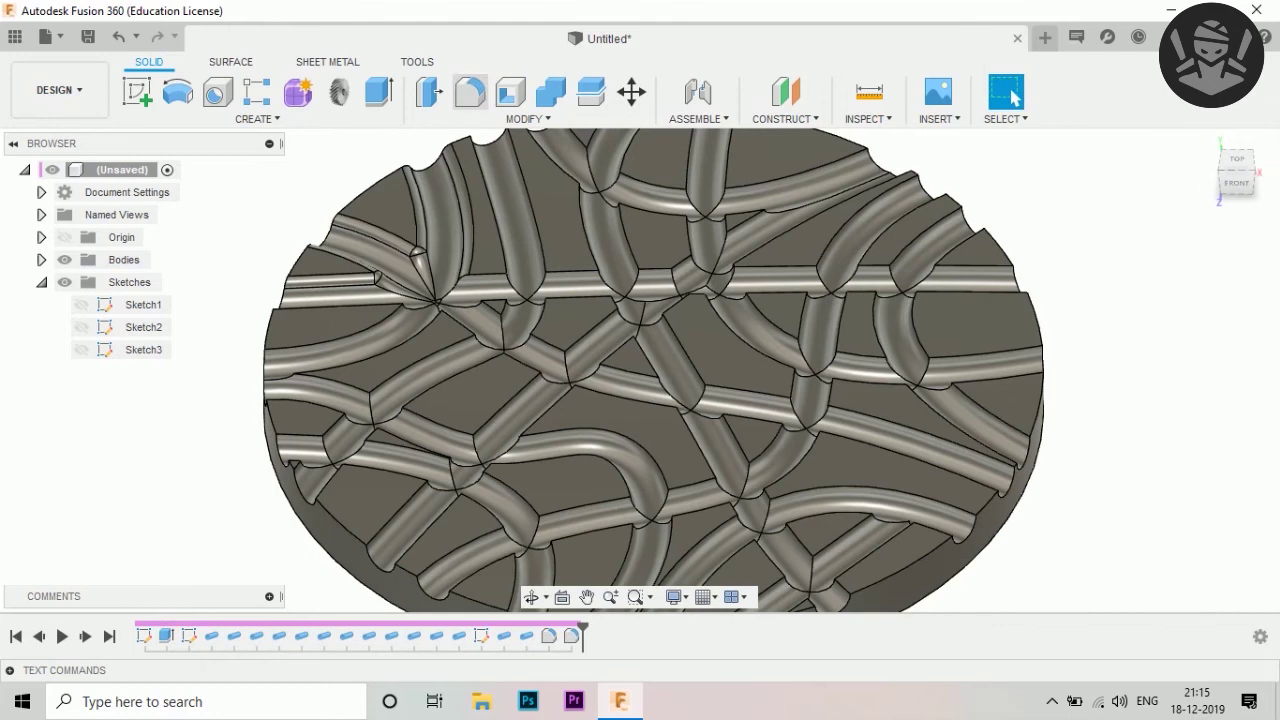
Start another fillet and select a curved groove edge on the disc
{"action": "key", "text": "f"}
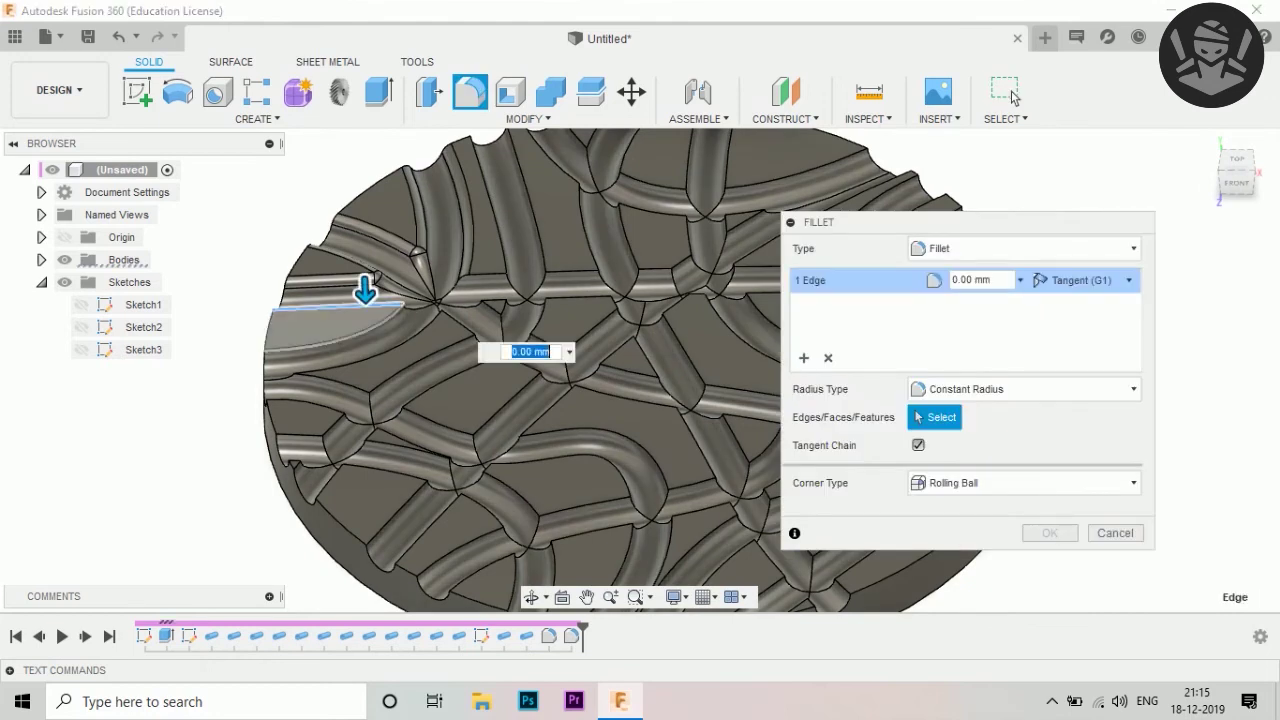
{"action": "left_click", "coordinate": [349, 326]}
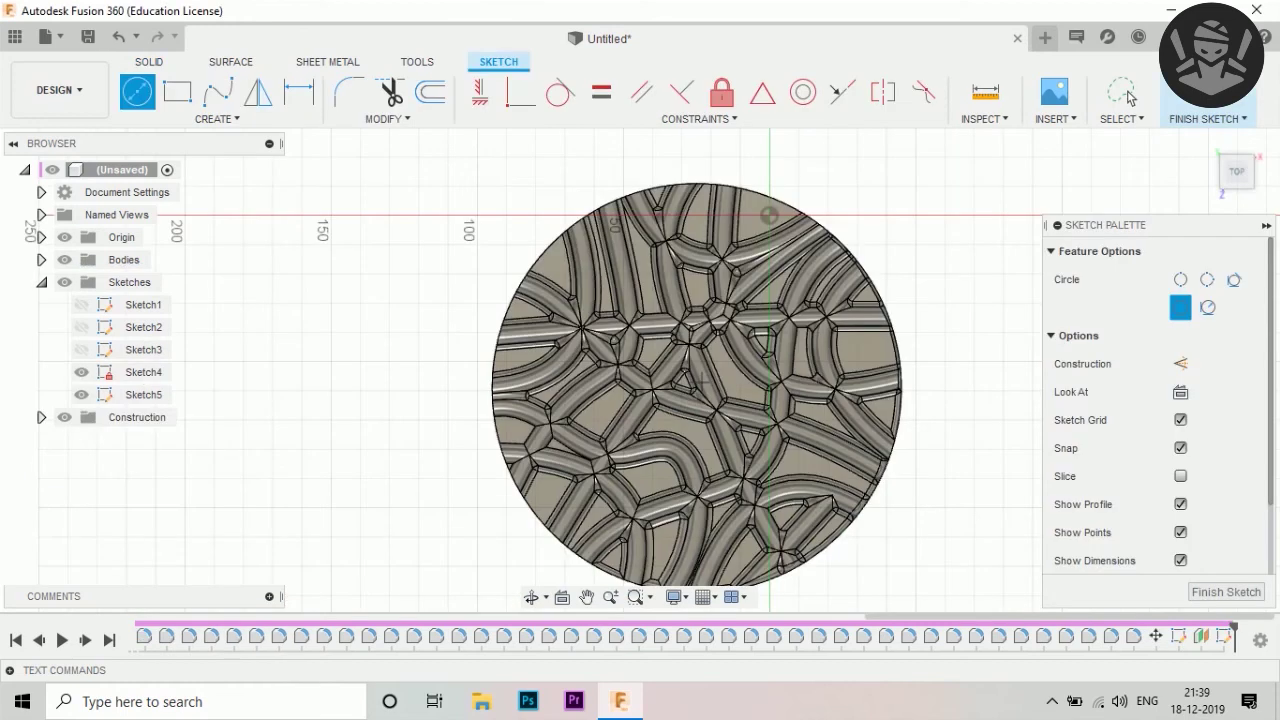
Choose the 2-Point Circle tool and fix its first point on the disc's rim
{"action": "scroll", "coordinate": [678, 324], "scroll_direction": "down", "scroll_amount": 2}
{"action": "scroll", "coordinate": [678, 324], "scroll_direction": "up", "scroll_amount": 1}
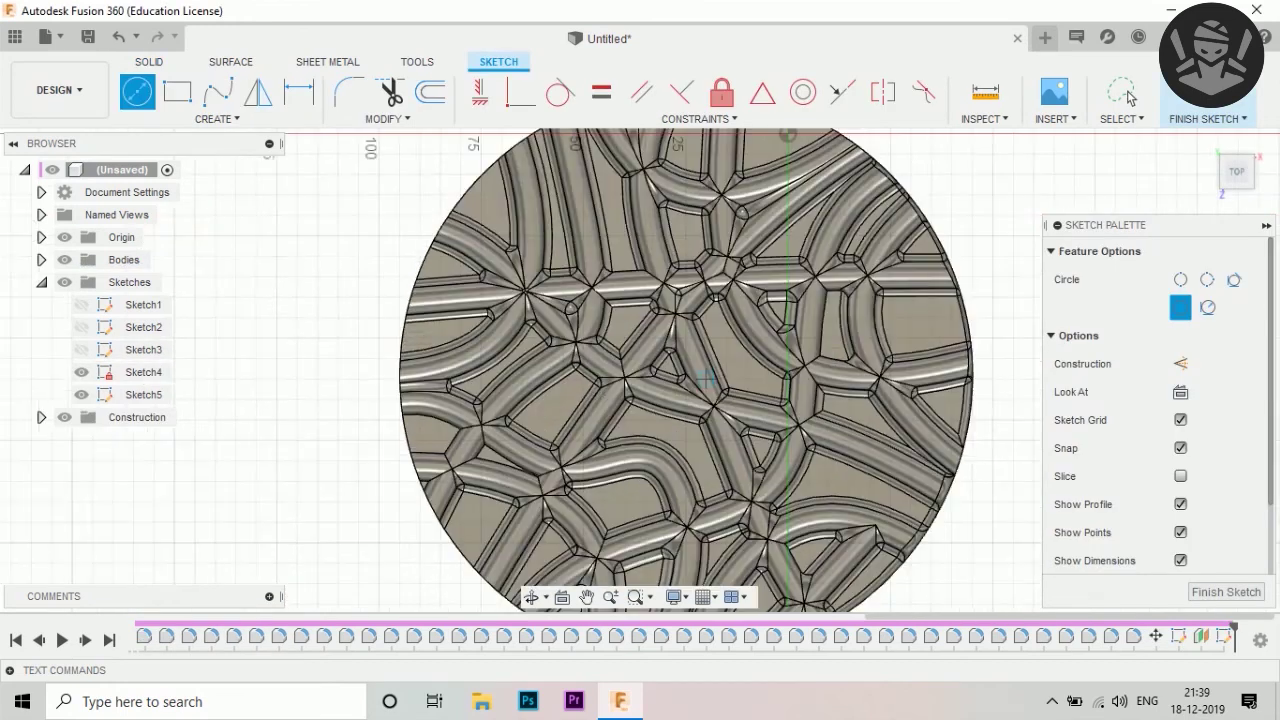
{"action": "scroll", "coordinate": [702, 380], "scroll_direction": "up", "scroll_amount": 1}
{"action": "scroll", "coordinate": [686, 362], "scroll_direction": "up", "scroll_amount": 1}
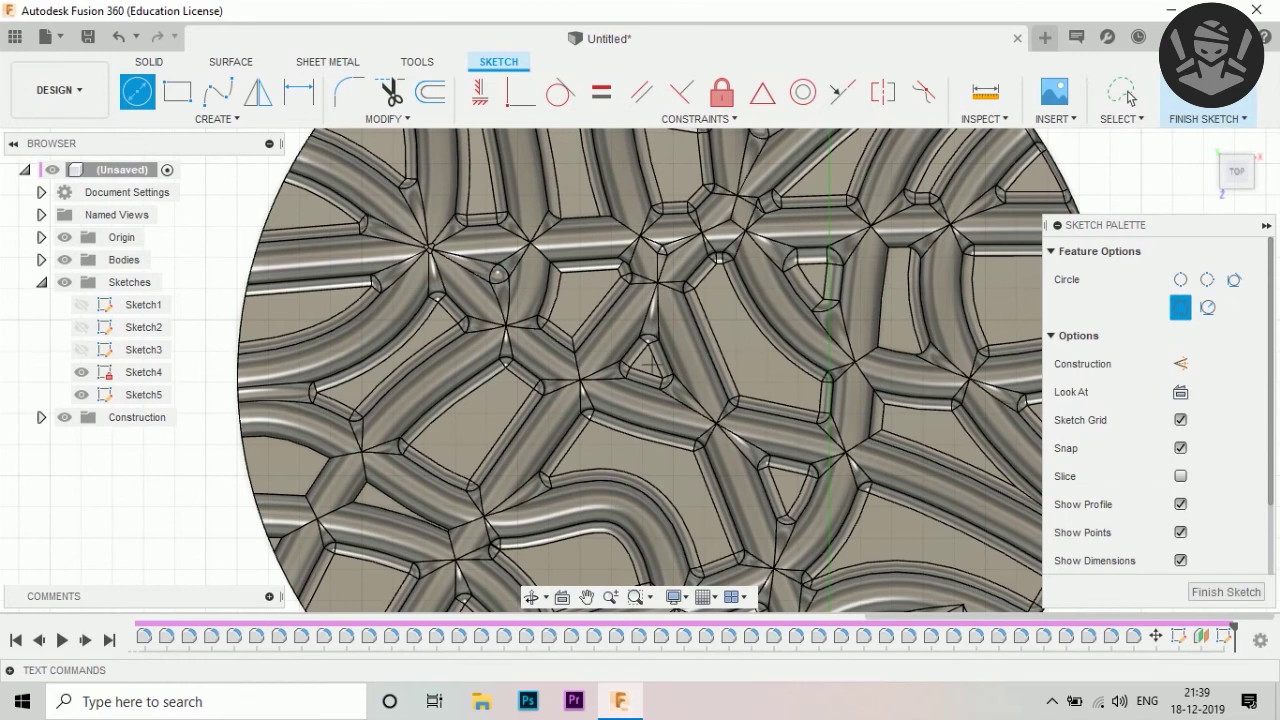
{"action": "scroll", "coordinate": [688, 362], "scroll_direction": "down", "scroll_amount": 3}
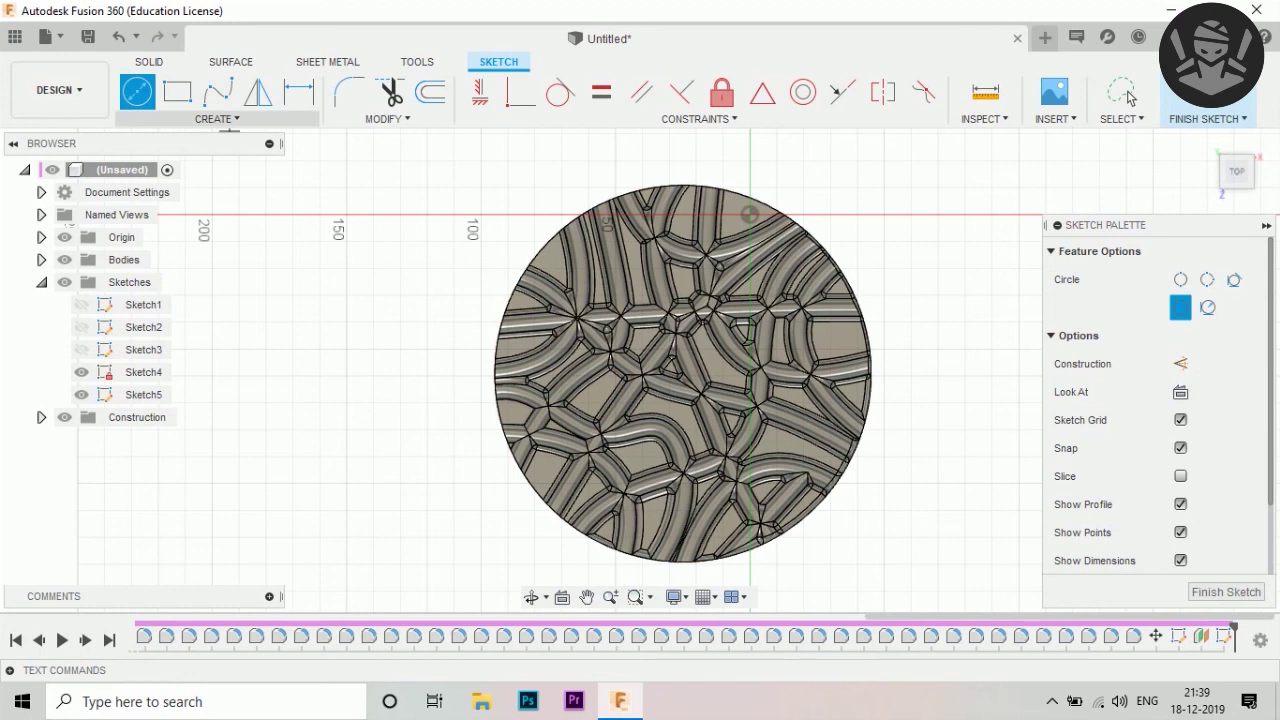
{"action": "left_click", "coordinate": [222, 119]}
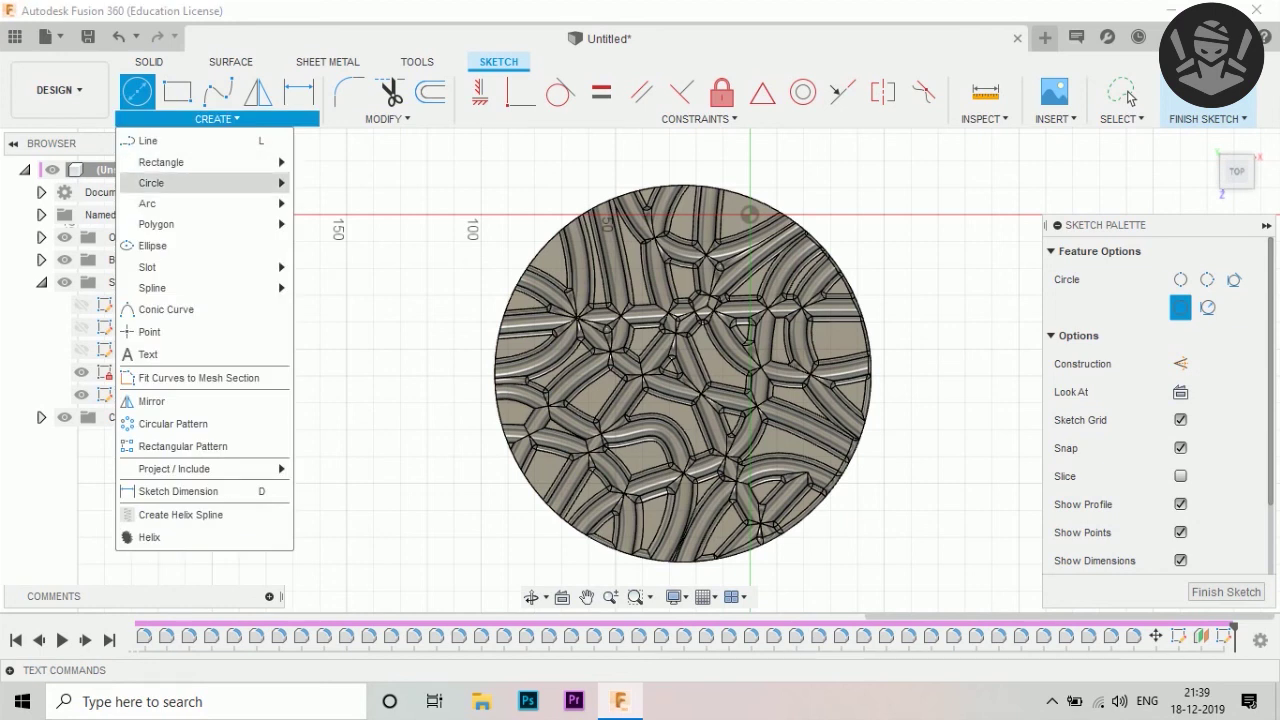
{"action": "mouse_move", "coordinate": [151, 183]}
{"action": "left_click", "coordinate": [343, 206]}
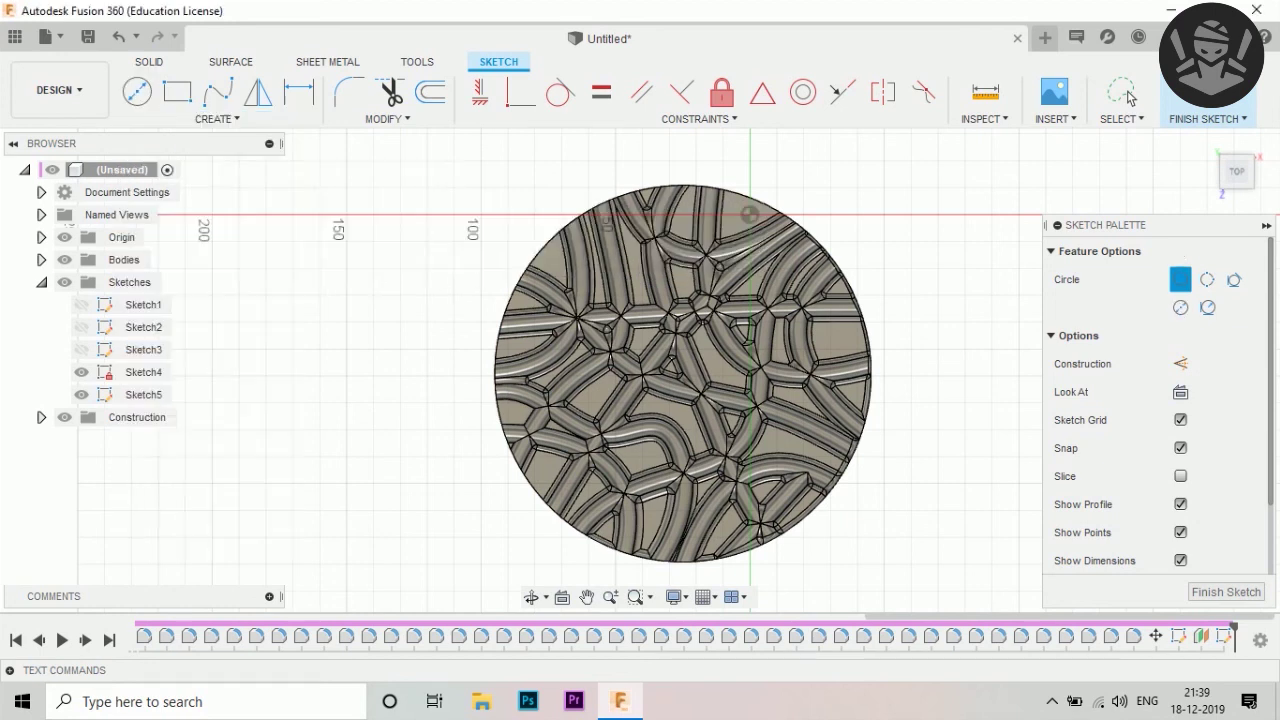
{"action": "left_click", "coordinate": [494, 352]}
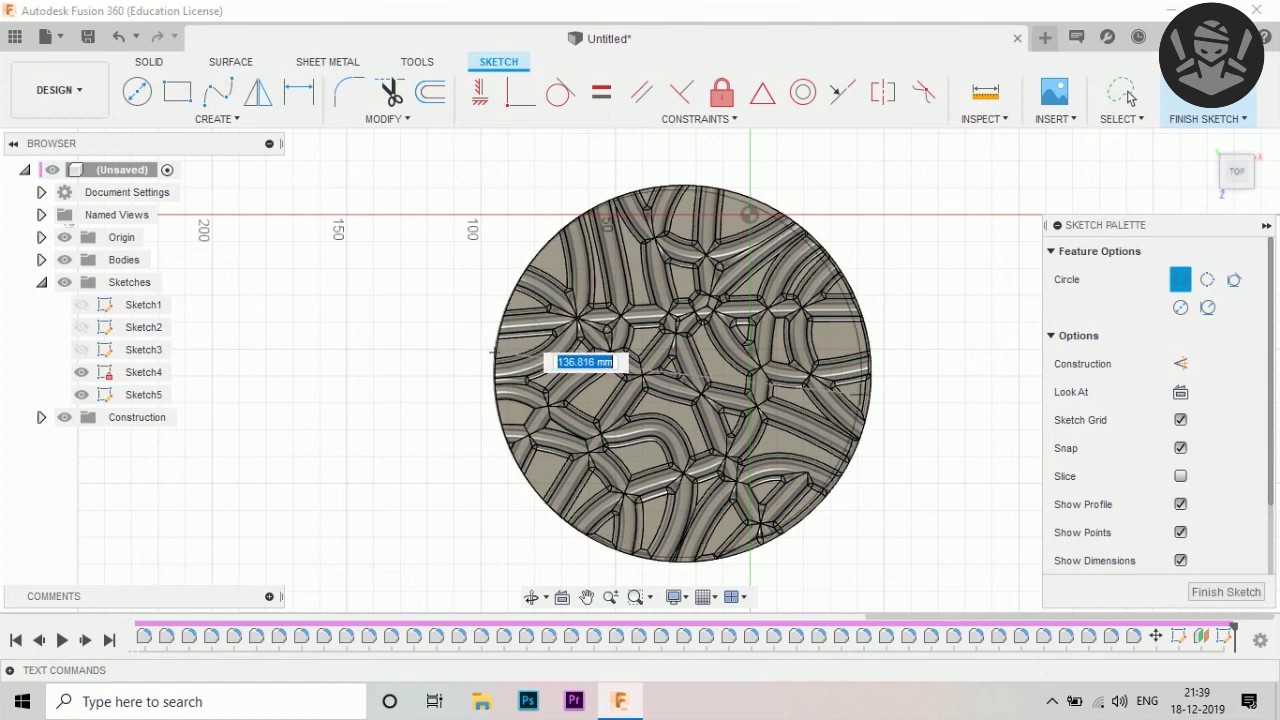
Place the opposite rim point for a circle about 139.575 mm across, then finish Sketch5
{"action": "scroll", "coordinate": [870, 398], "scroll_direction": "up", "scroll_amount": 2}
{"action": "scroll", "coordinate": [872, 403], "scroll_direction": "up", "scroll_amount": 1}
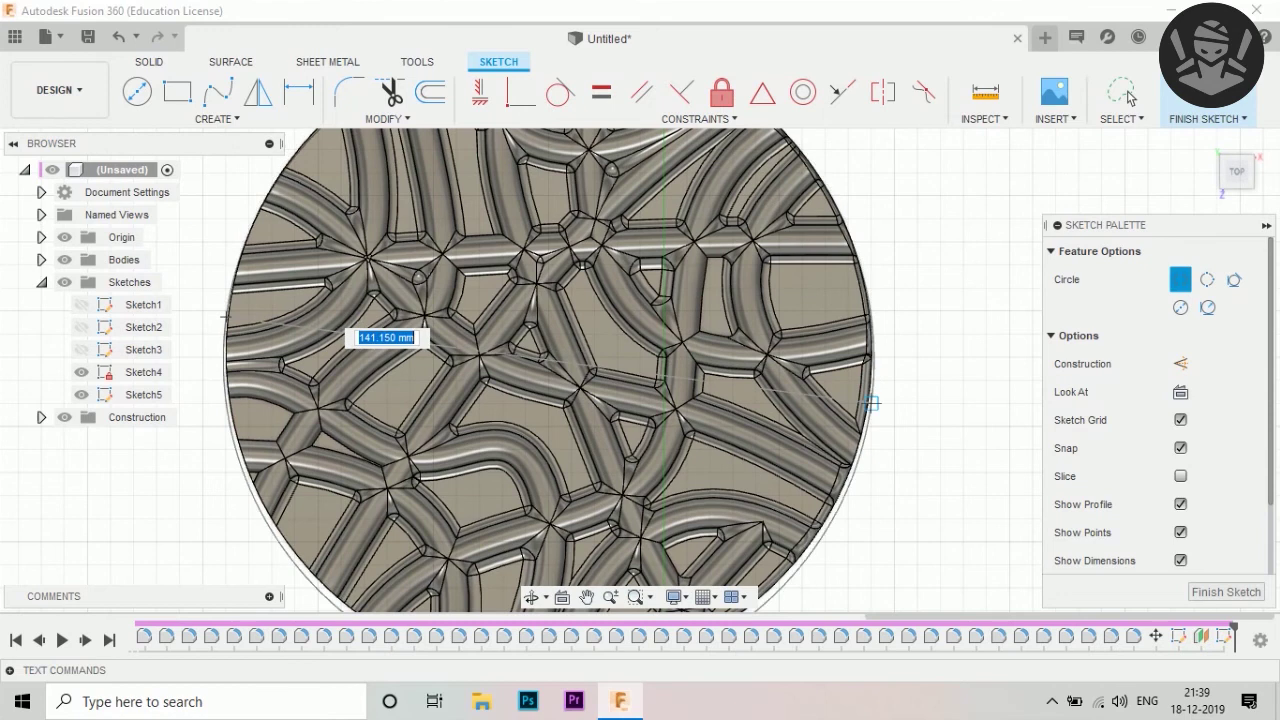
{"action": "scroll", "coordinate": [872, 403], "scroll_direction": "up", "scroll_amount": 2}
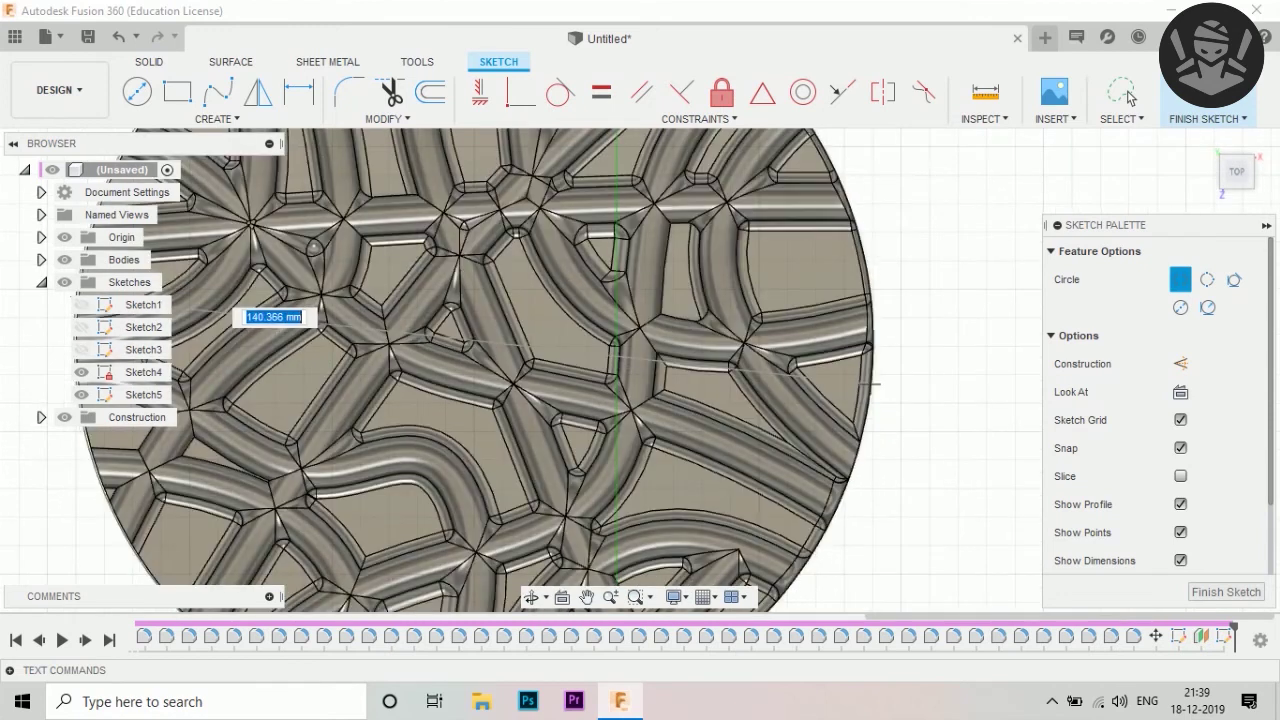
{"action": "scroll", "coordinate": [872, 383], "scroll_direction": "down", "scroll_amount": 1}
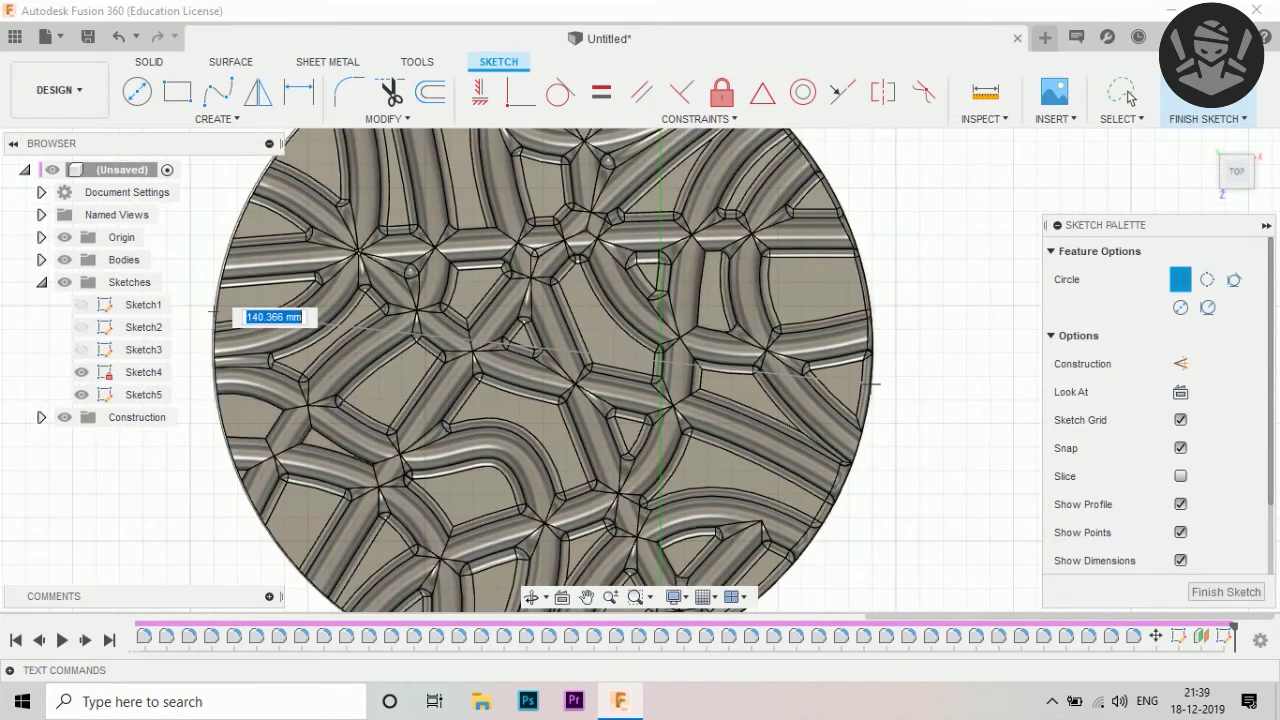
{"action": "scroll", "coordinate": [872, 383], "scroll_direction": "down", "scroll_amount": 1}
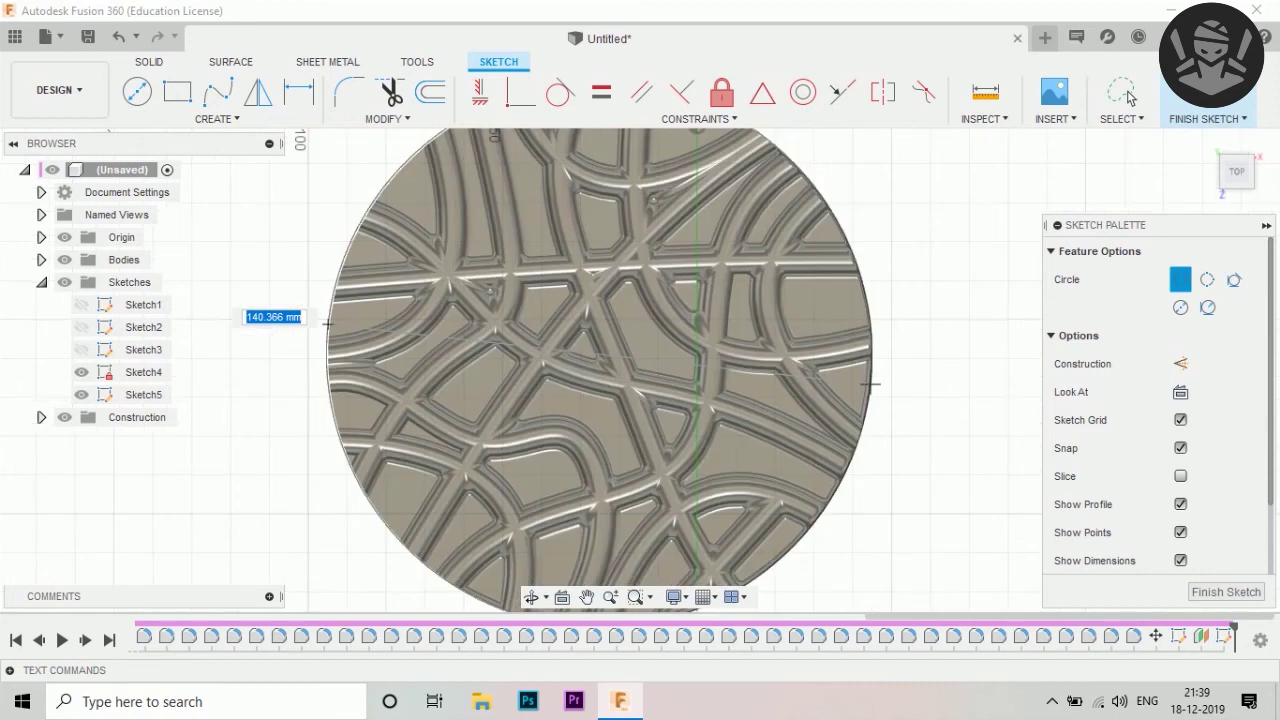
{"action": "scroll", "coordinate": [872, 383], "scroll_direction": "down", "scroll_amount": 1}
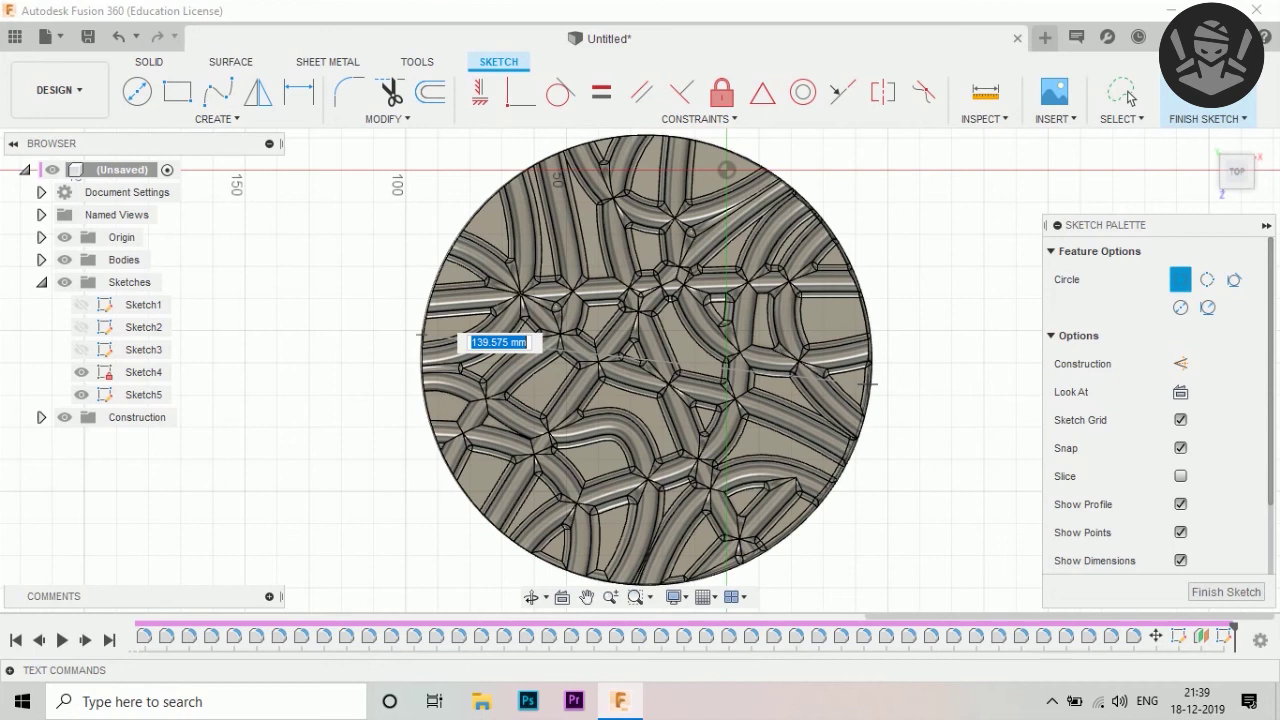
{"action": "left_click", "coordinate": [873, 382]}
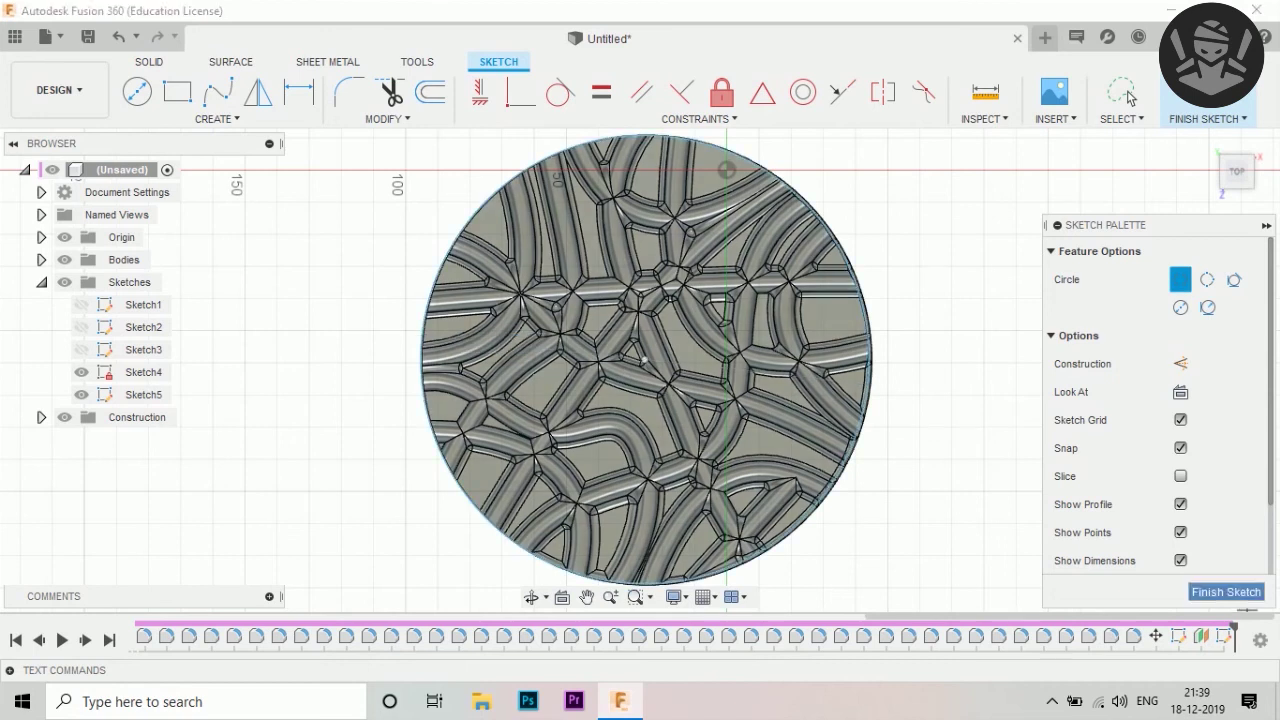
{"action": "left_click", "coordinate": [1226, 592]}
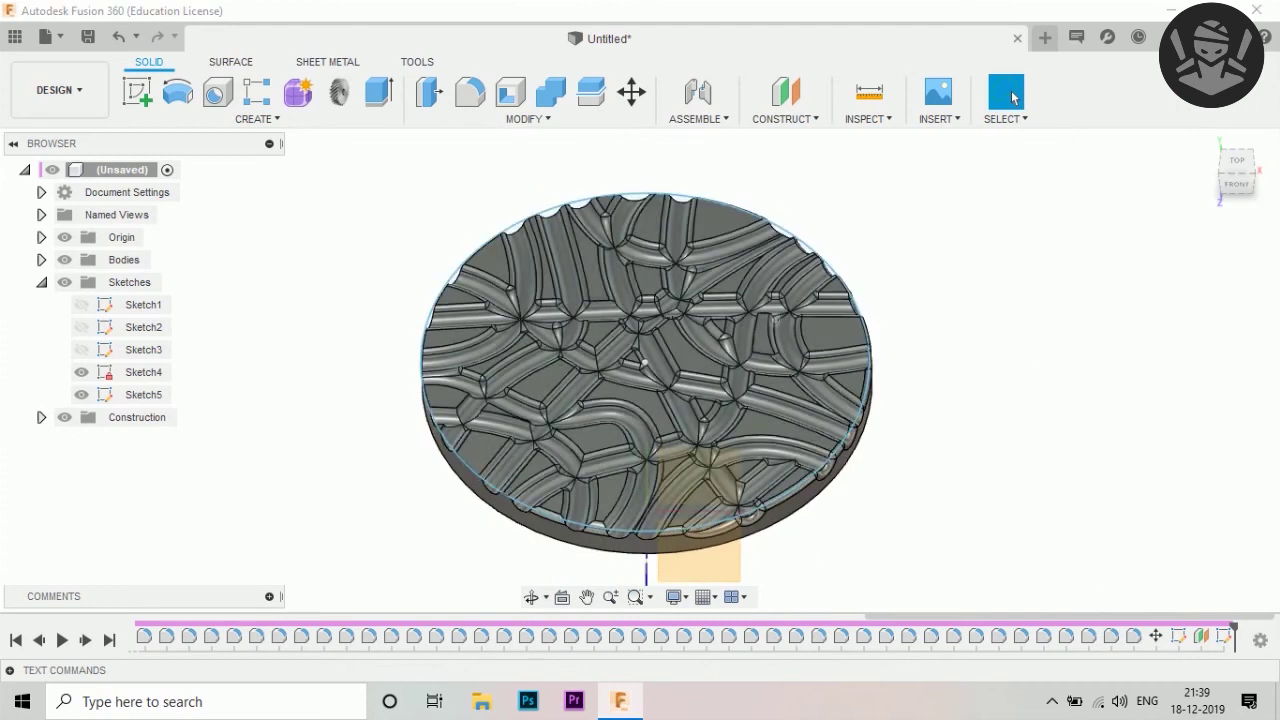
Extrude the Sketch5 circle 1 mm as a new component plate over the grooved disc
{"action": "key", "text": "e"}
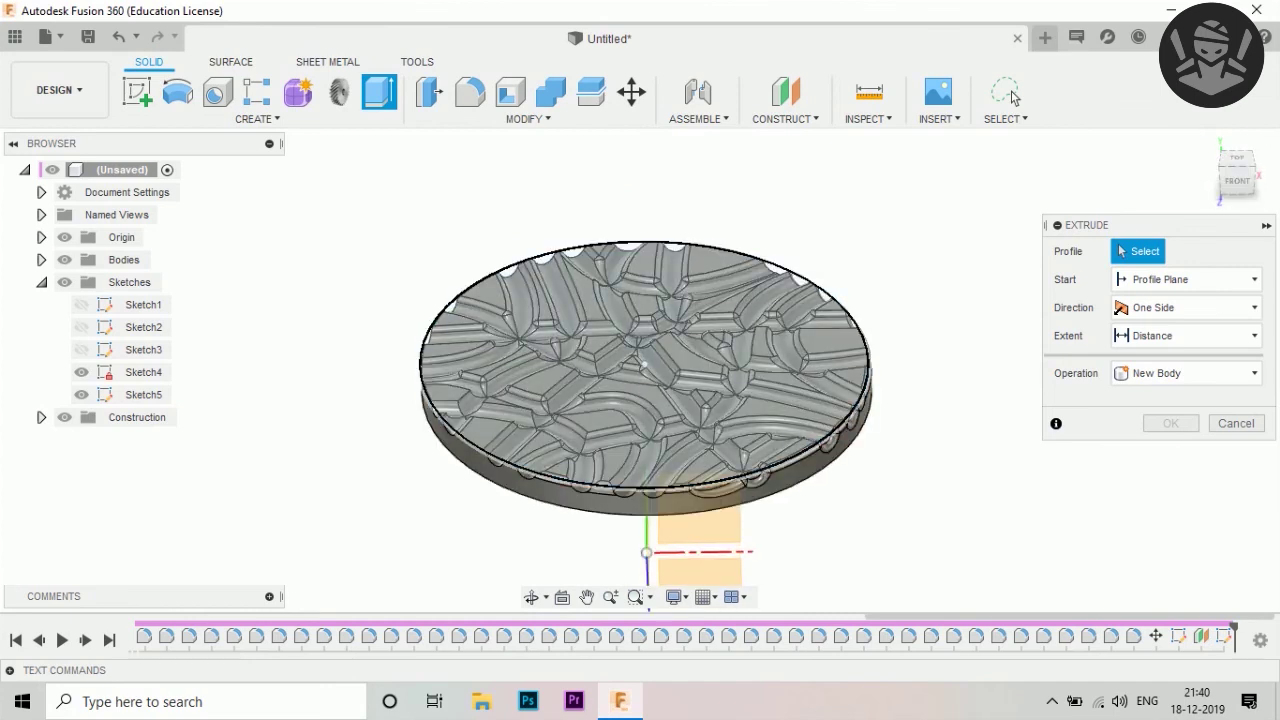
{"action": "left_click", "coordinate": [640, 360]}
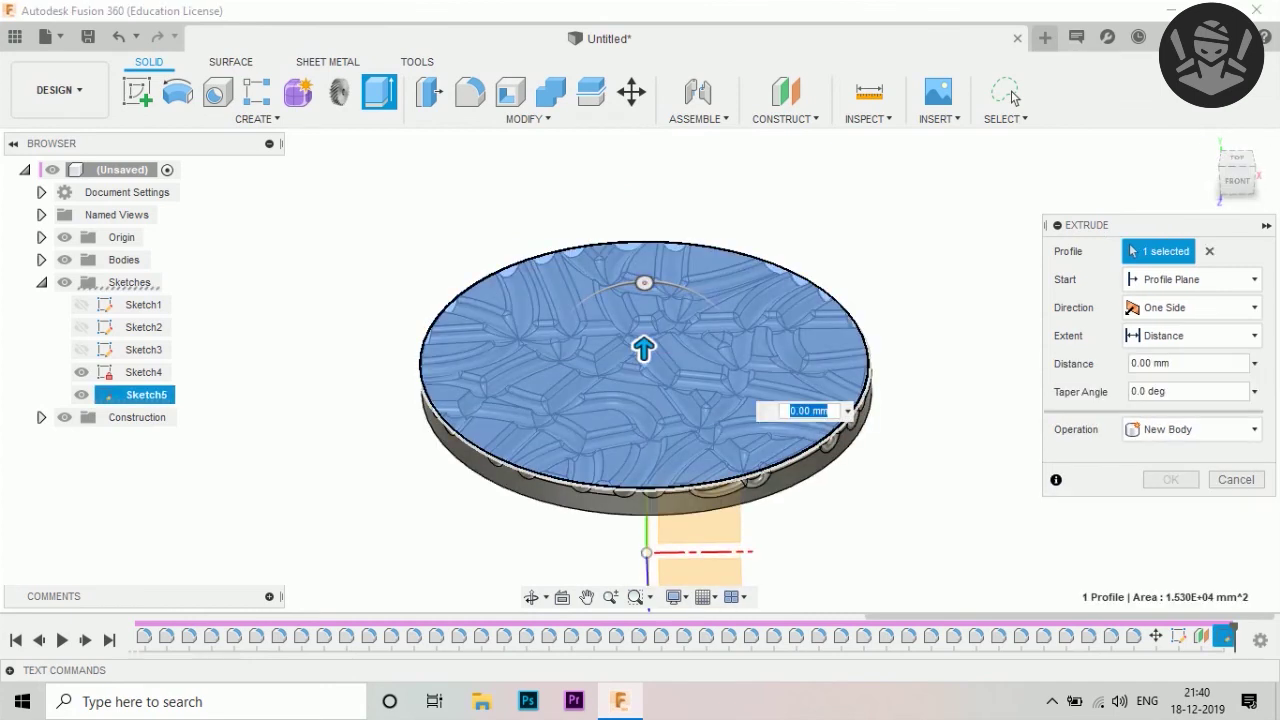
{"action": "type", "text": "1"}
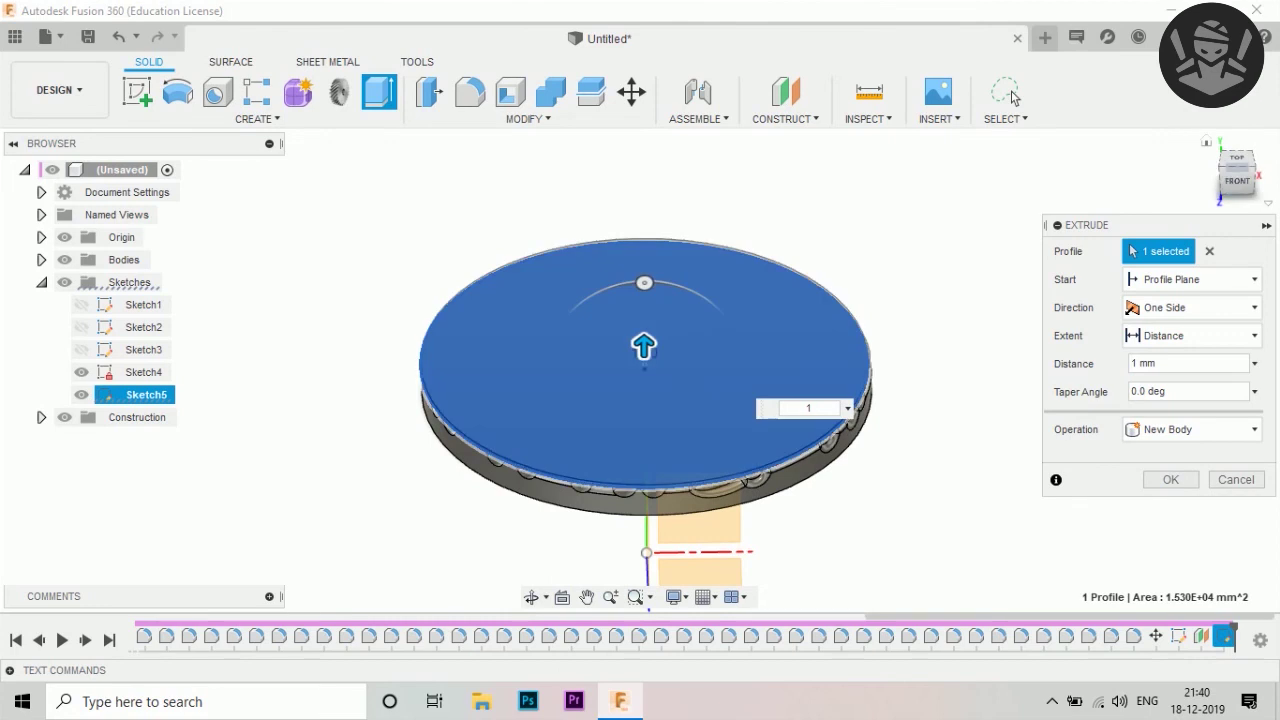
{"action": "key", "text": "Tab"}
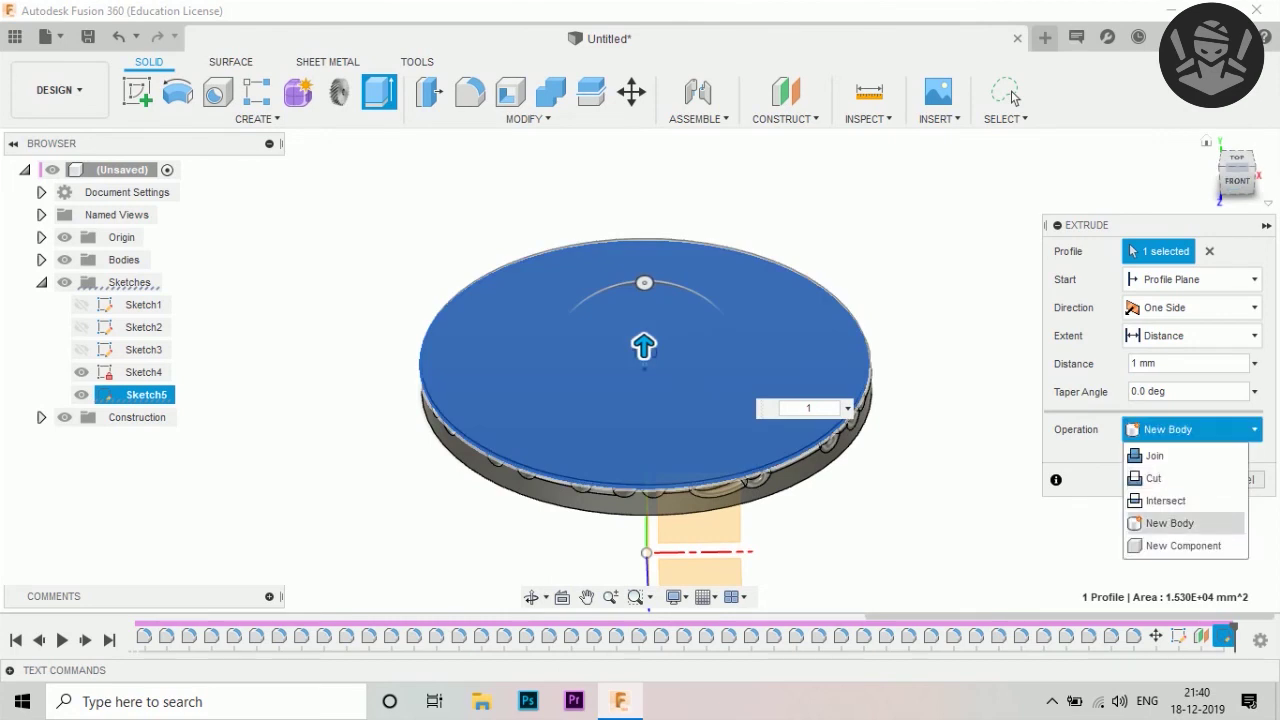
{"action": "key", "text": "Down"}
{"action": "key", "text": "Return"}
{"action": "key", "text": "Return"}
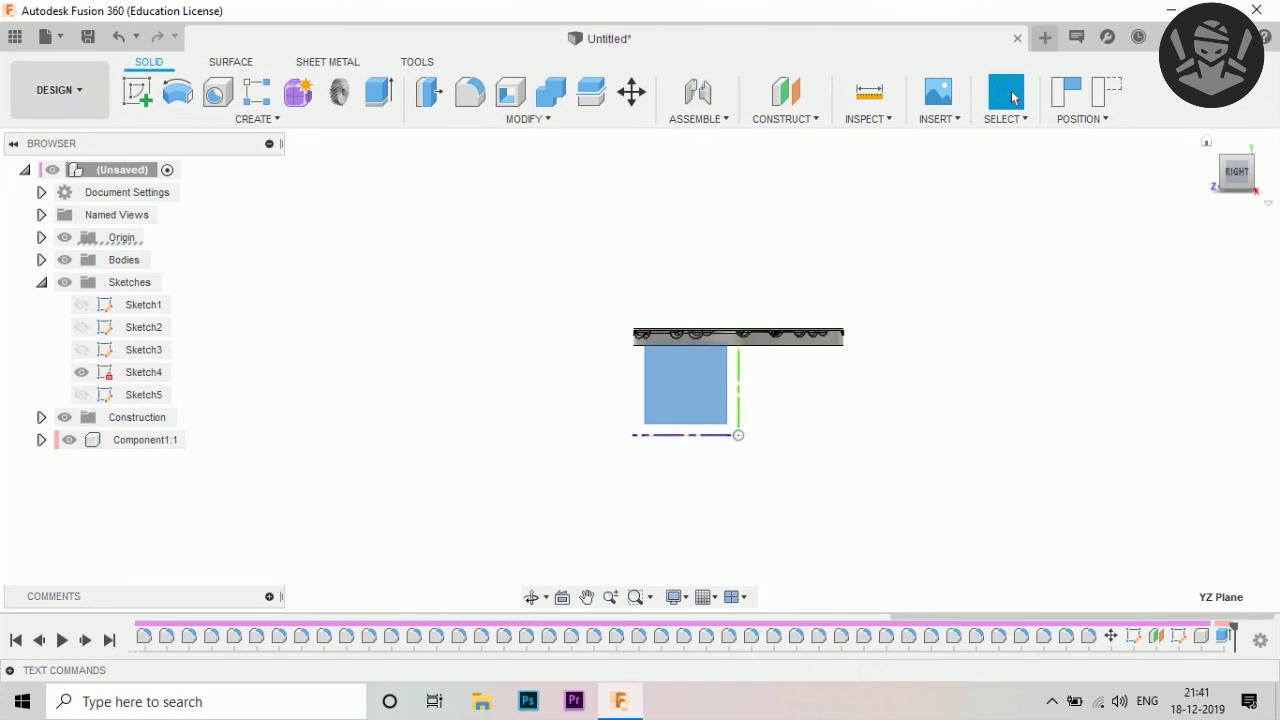
Start Sketch6 on the YZ plane and capture the moved component's position
{"action": "left_click", "coordinate": [1013, 96]}
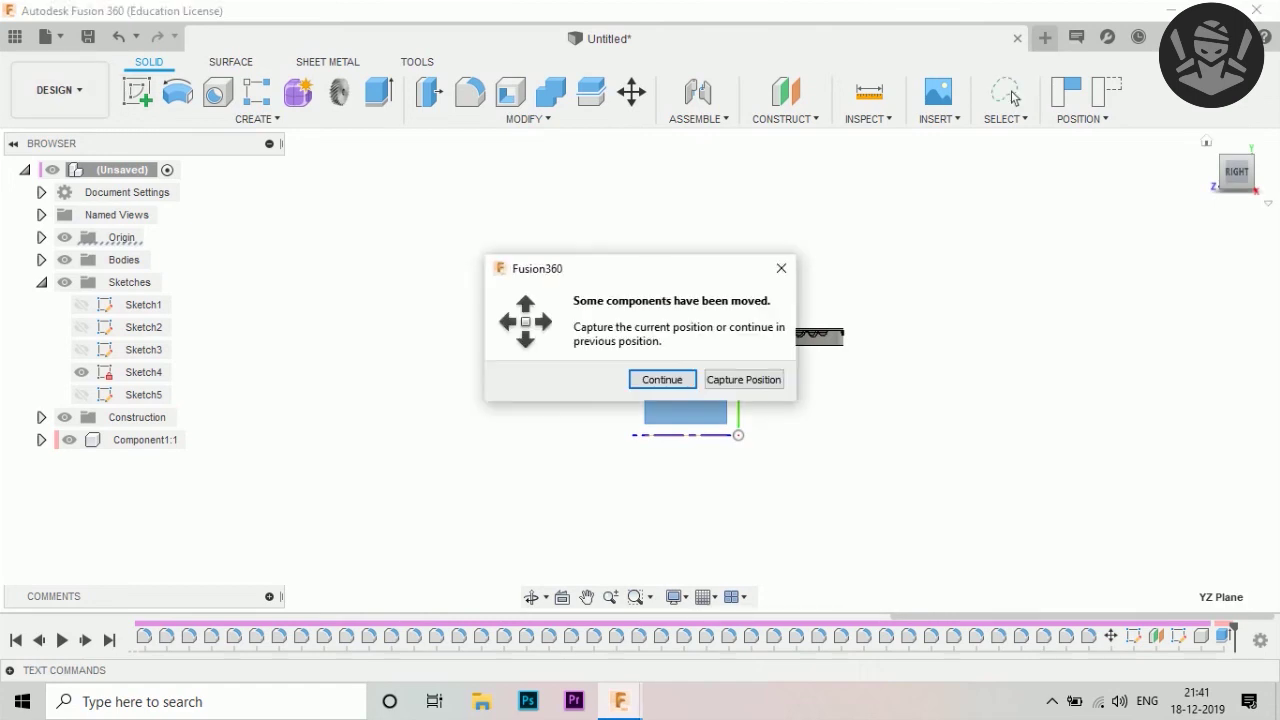
{"action": "key", "text": "Tab"}
{"action": "key", "text": "Return"}
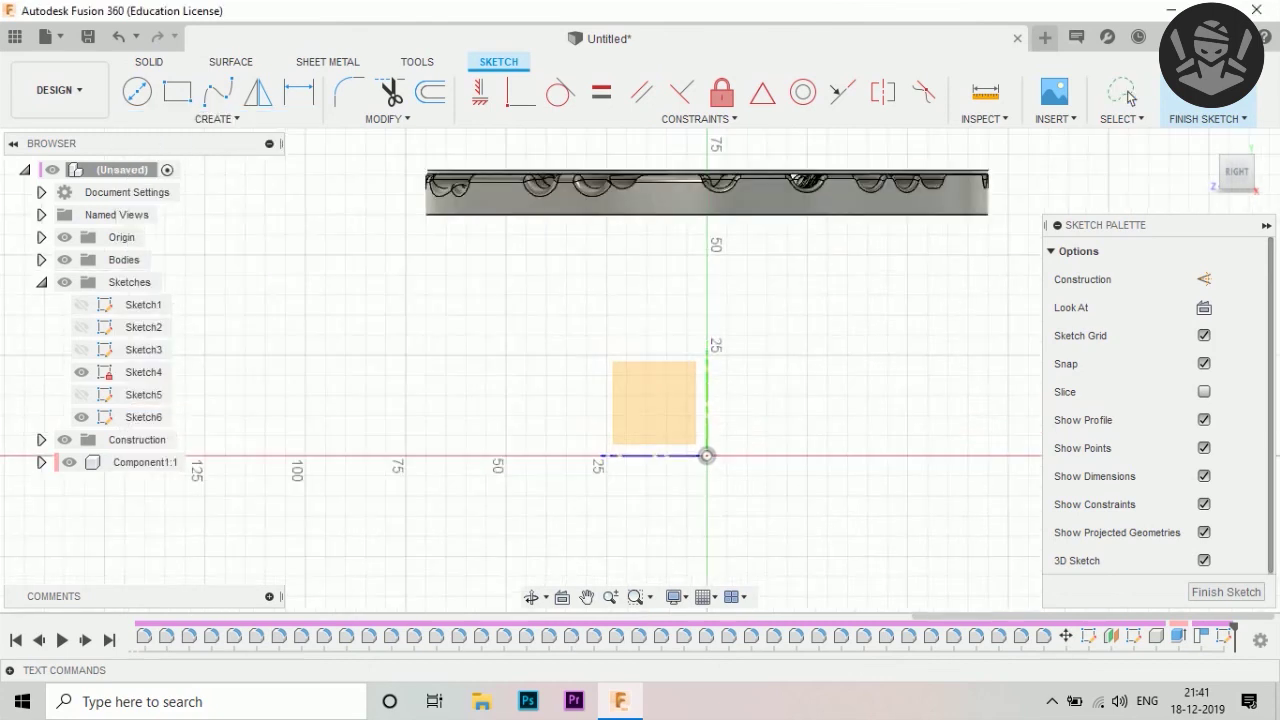
Draw the first slanted leg strip from under the top down to the origin, closed into a profile
{"action": "left_click", "coordinate": [526, 215]}
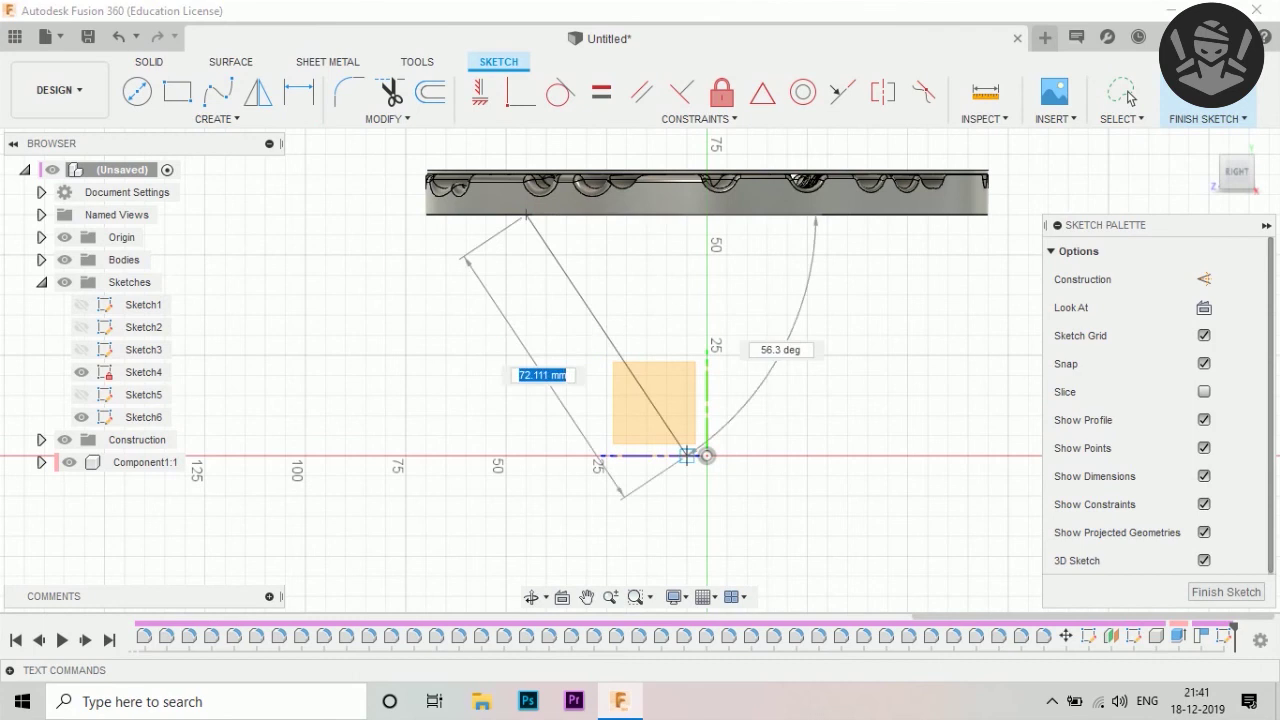
{"action": "left_click", "coordinate": [707, 456]}
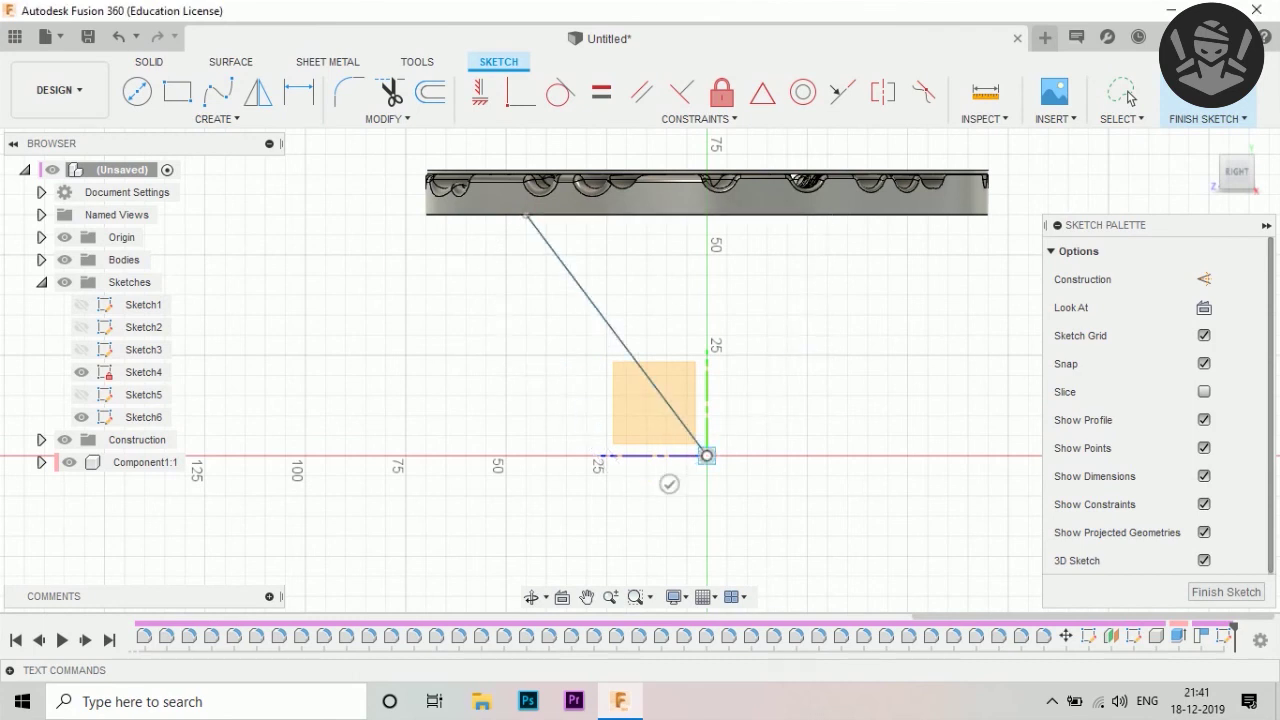
{"action": "key", "text": "Escape"}
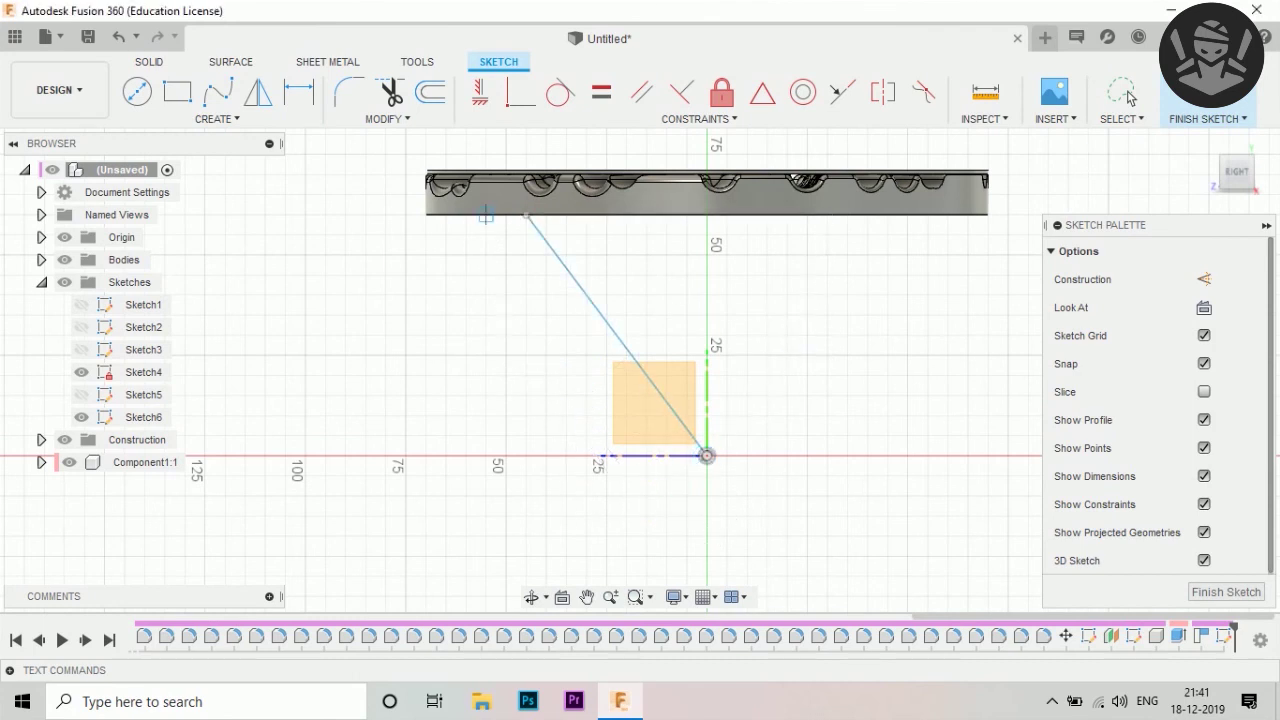
{"action": "left_click", "coordinate": [526, 215]}
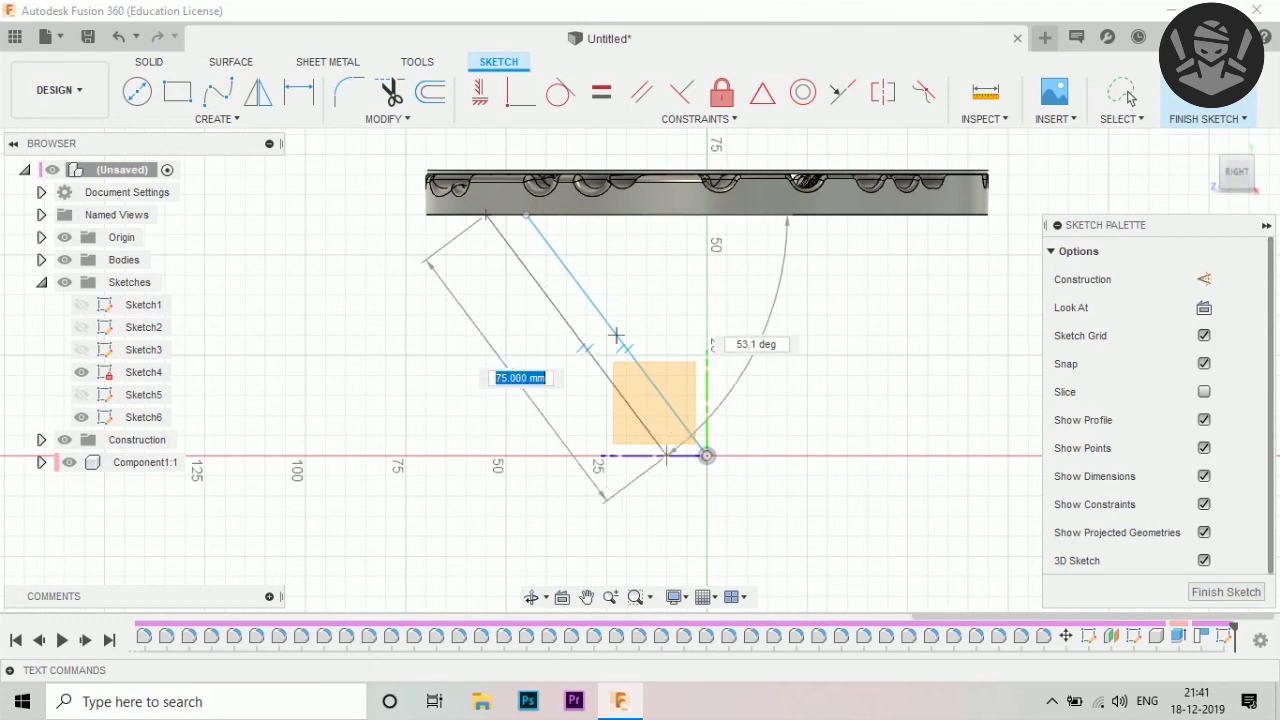
{"action": "left_click", "coordinate": [666, 456]}
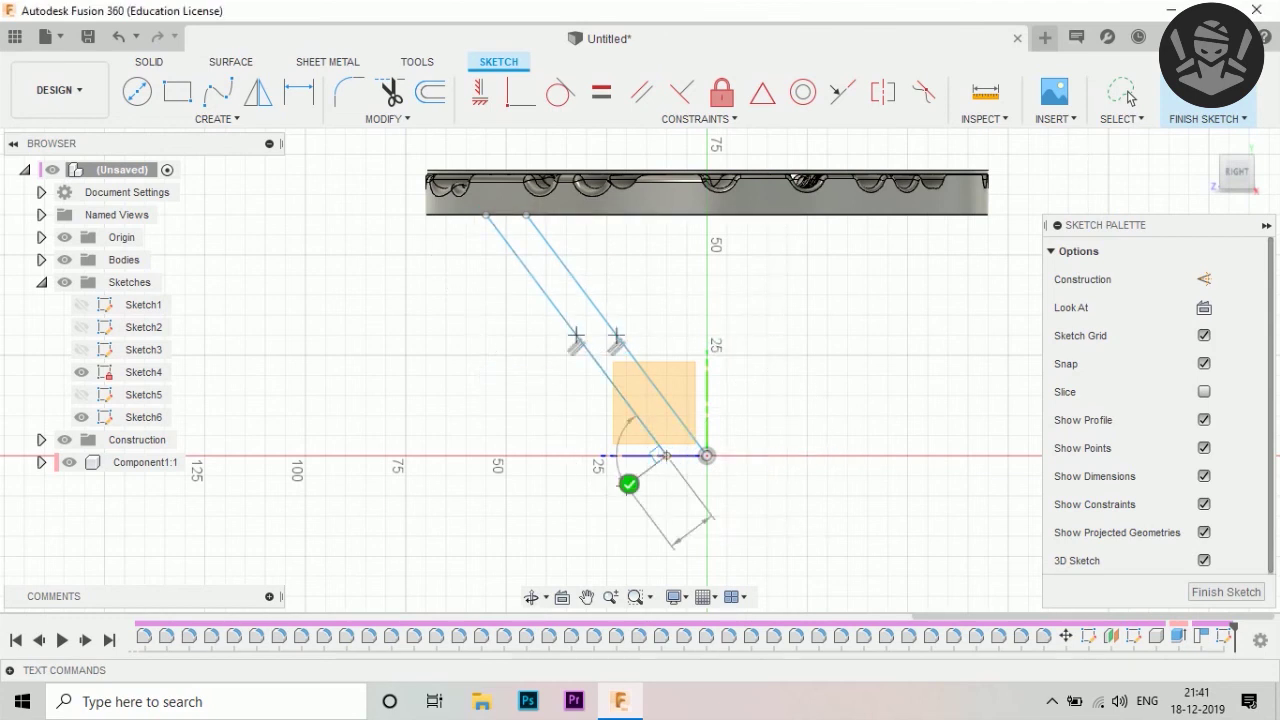
{"action": "key", "text": "Escape"}
{"action": "left_click", "coordinate": [505, 140]}
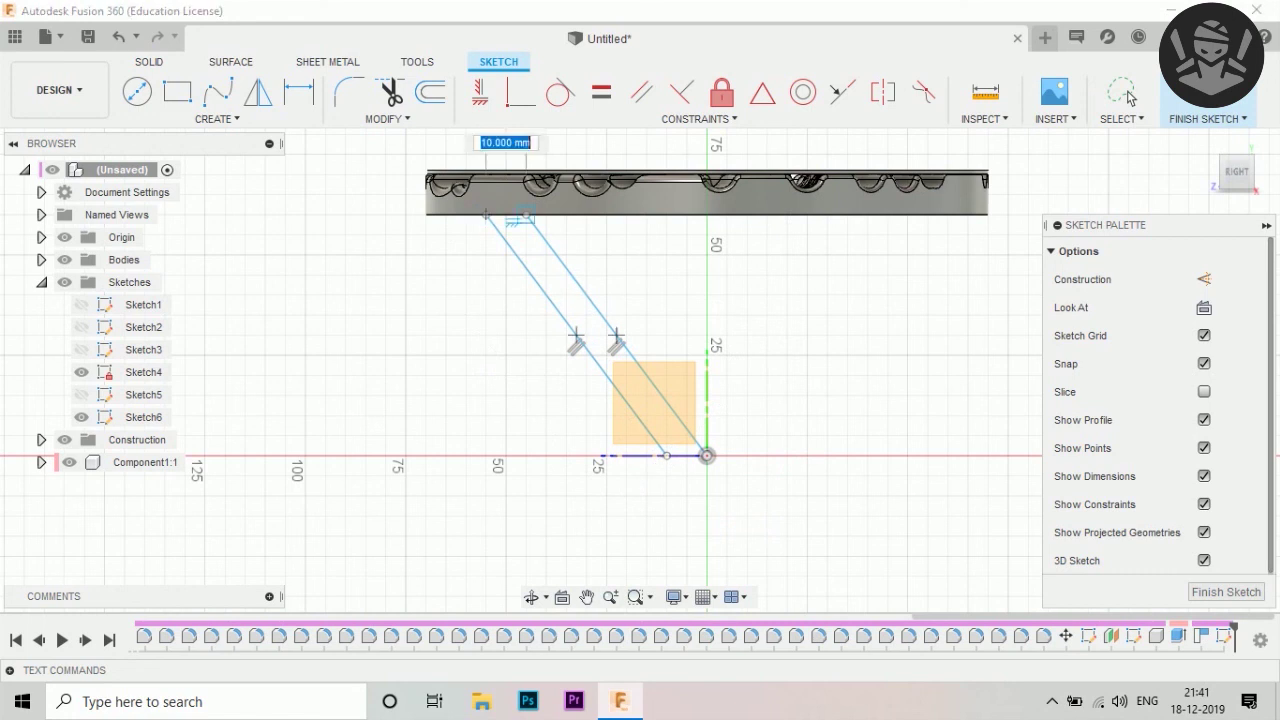
{"action": "key", "text": "ctrl+z"}
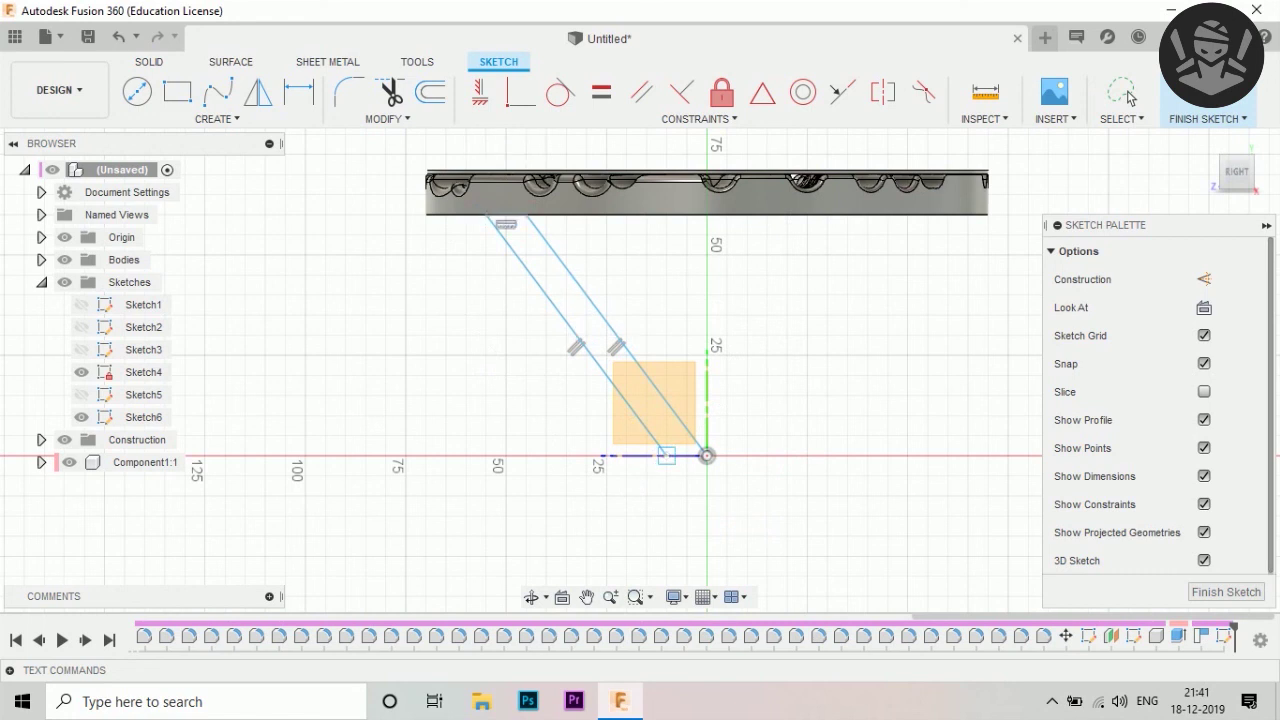
{"action": "left_click", "coordinate": [666, 456]}
{"action": "key", "text": "Return"}
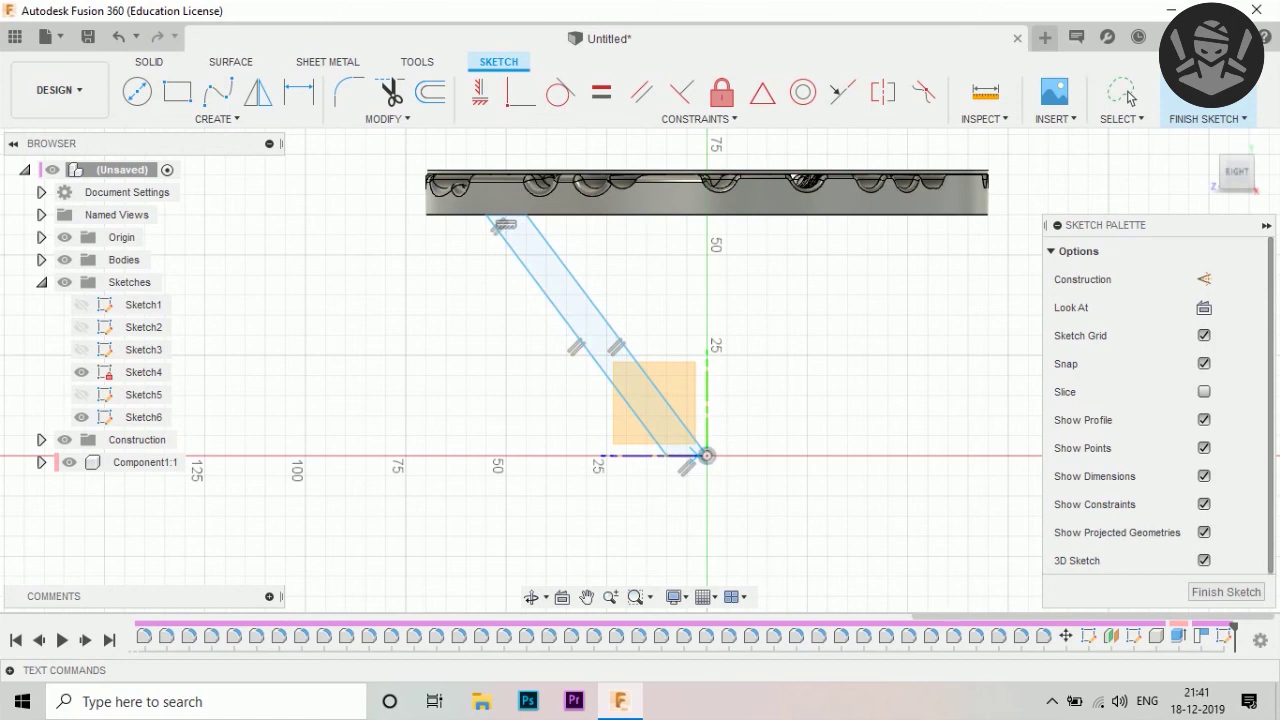
Draw a crossing bar with two parallel edges to form the X, then finish the sketch
{"action": "left_click", "coordinate": [575, 456]}
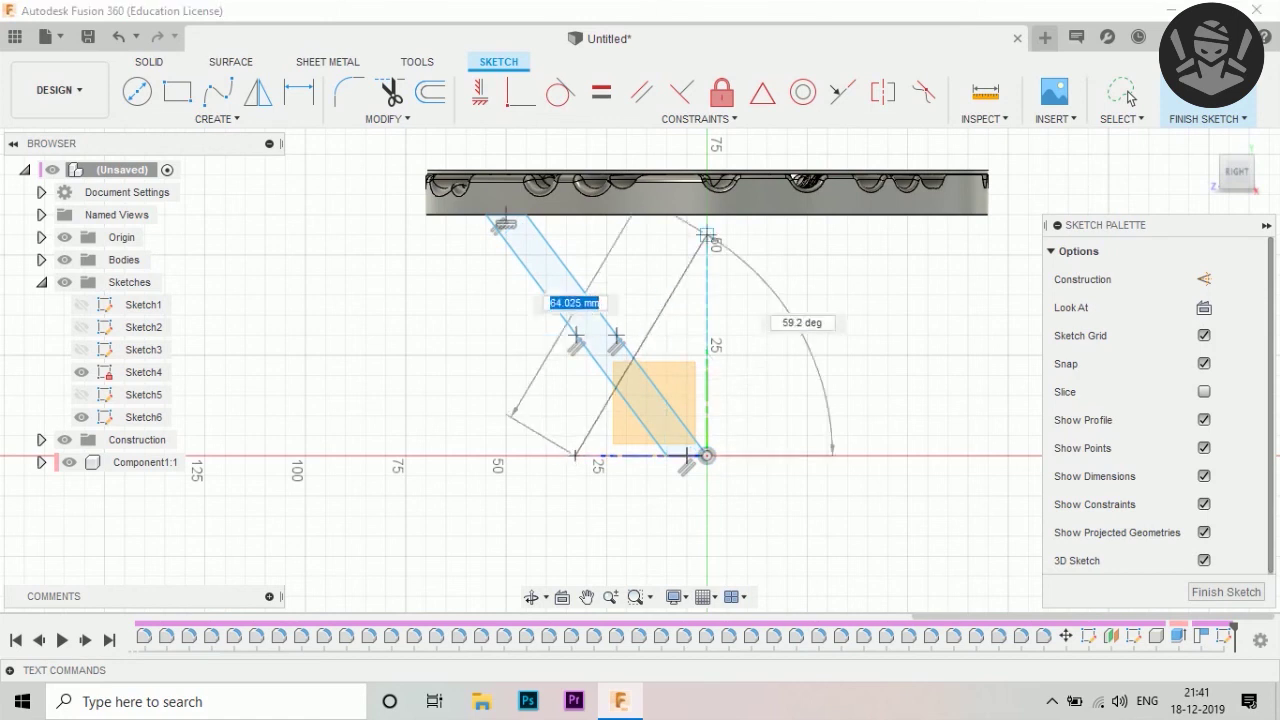
{"action": "left_click", "coordinate": [707, 215]}
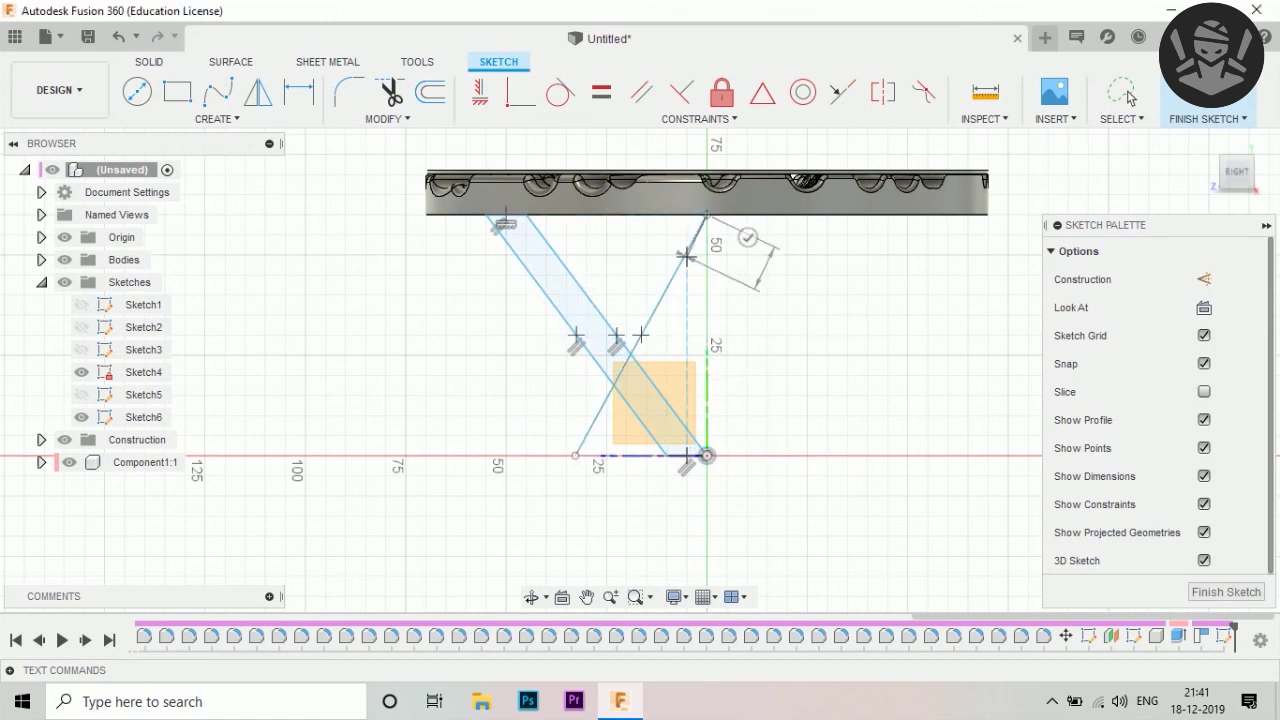
{"action": "key", "text": "Escape"}
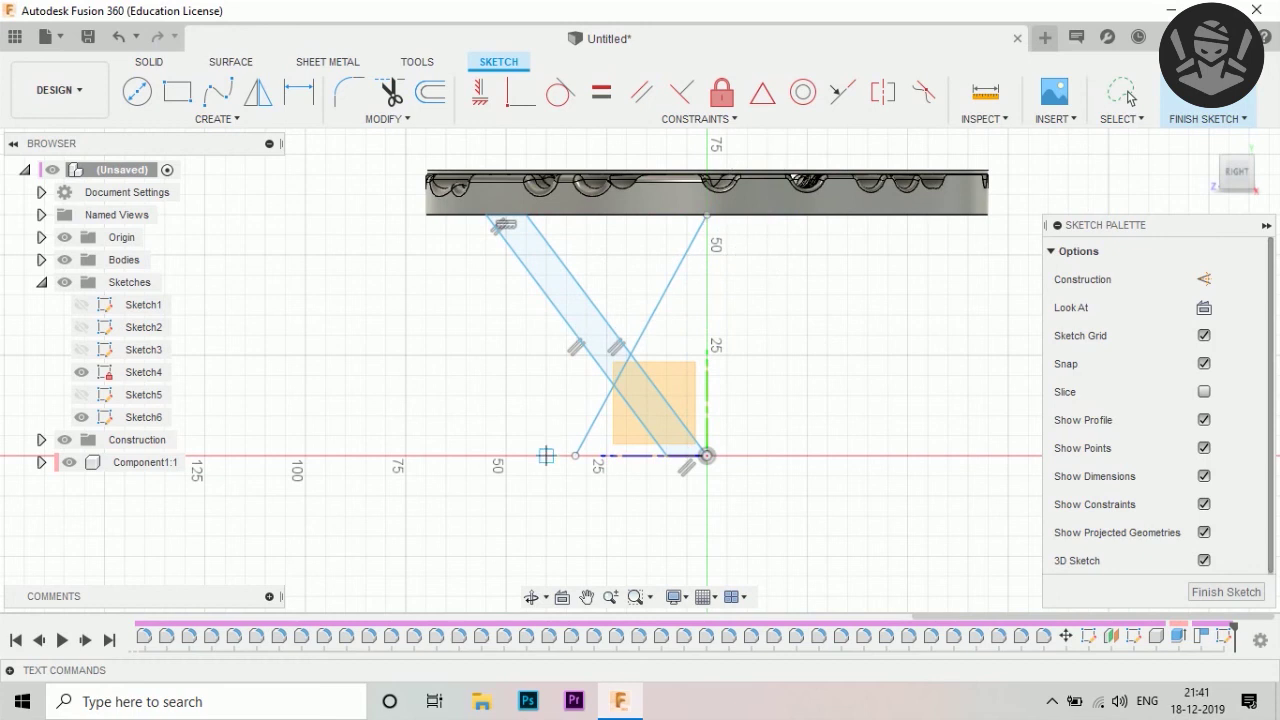
{"action": "left_click", "coordinate": [546, 456]}
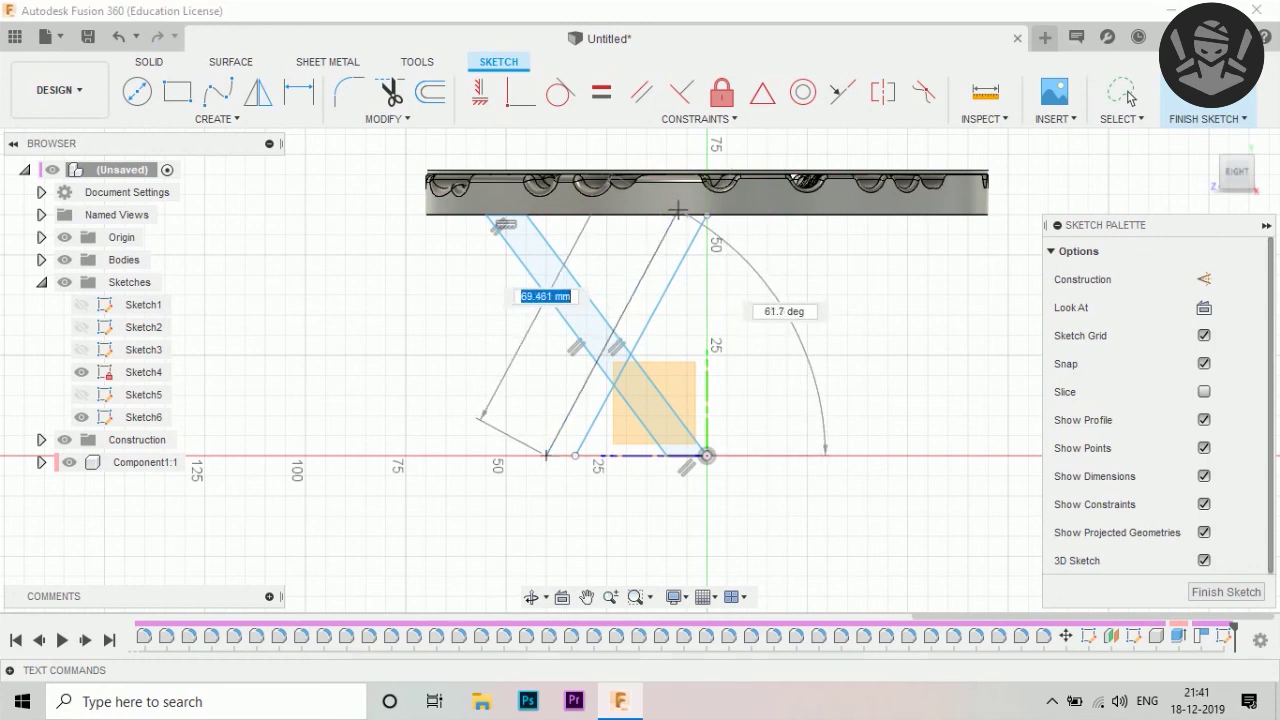
{"action": "left_click", "coordinate": [676, 209]}
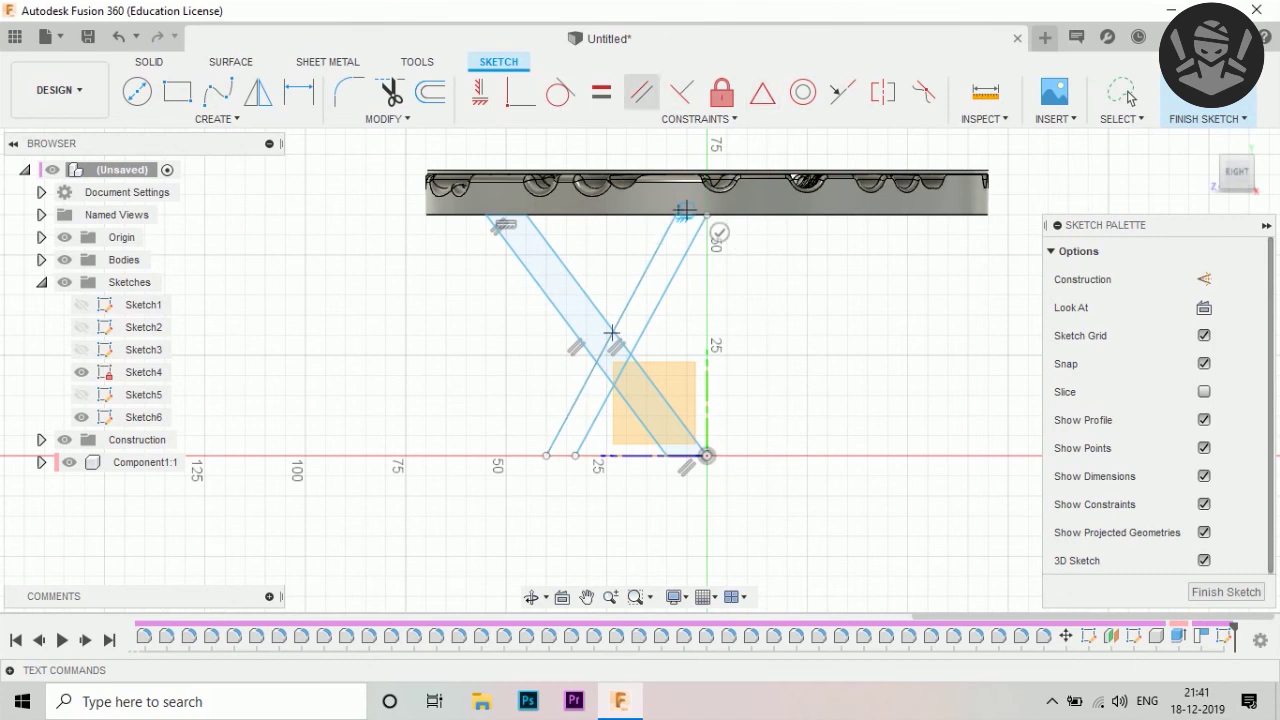
{"action": "left_click", "coordinate": [641, 92]}
{"action": "left_click", "coordinate": [1200, 92]}
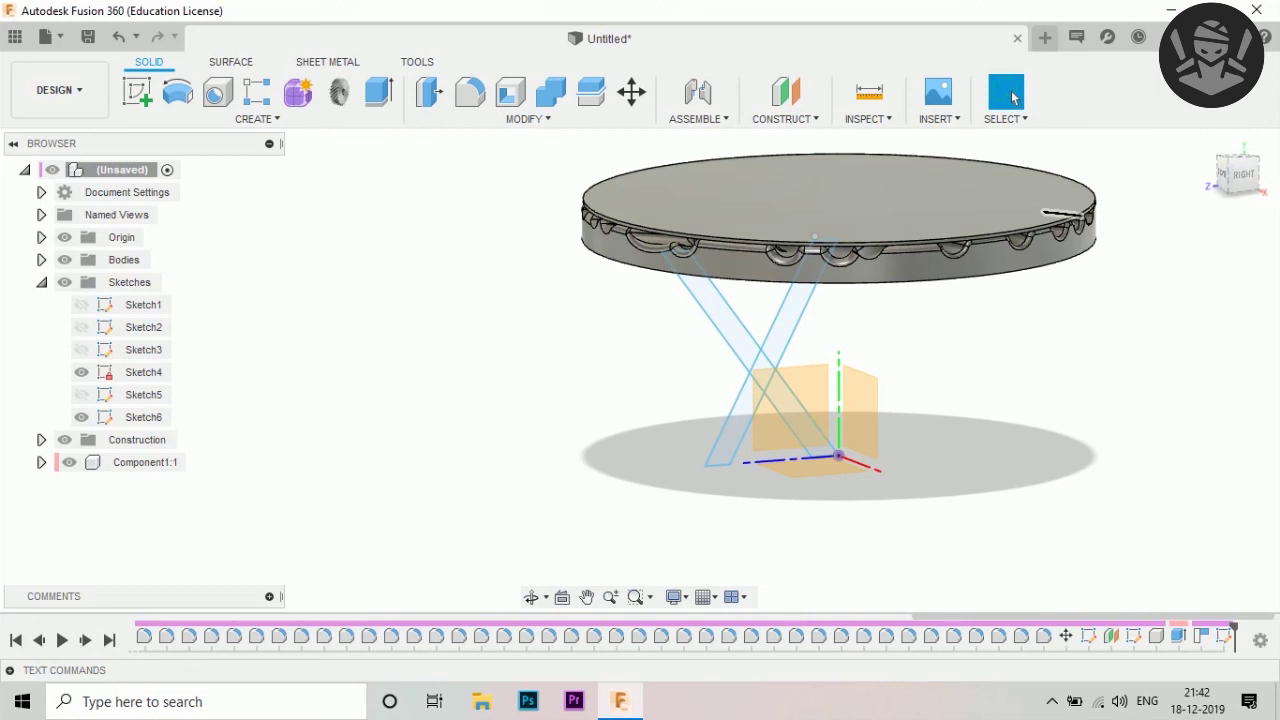
Select the five X profiles and extrude them symmetrically with the Join operation
{"action": "key", "text": "e"}
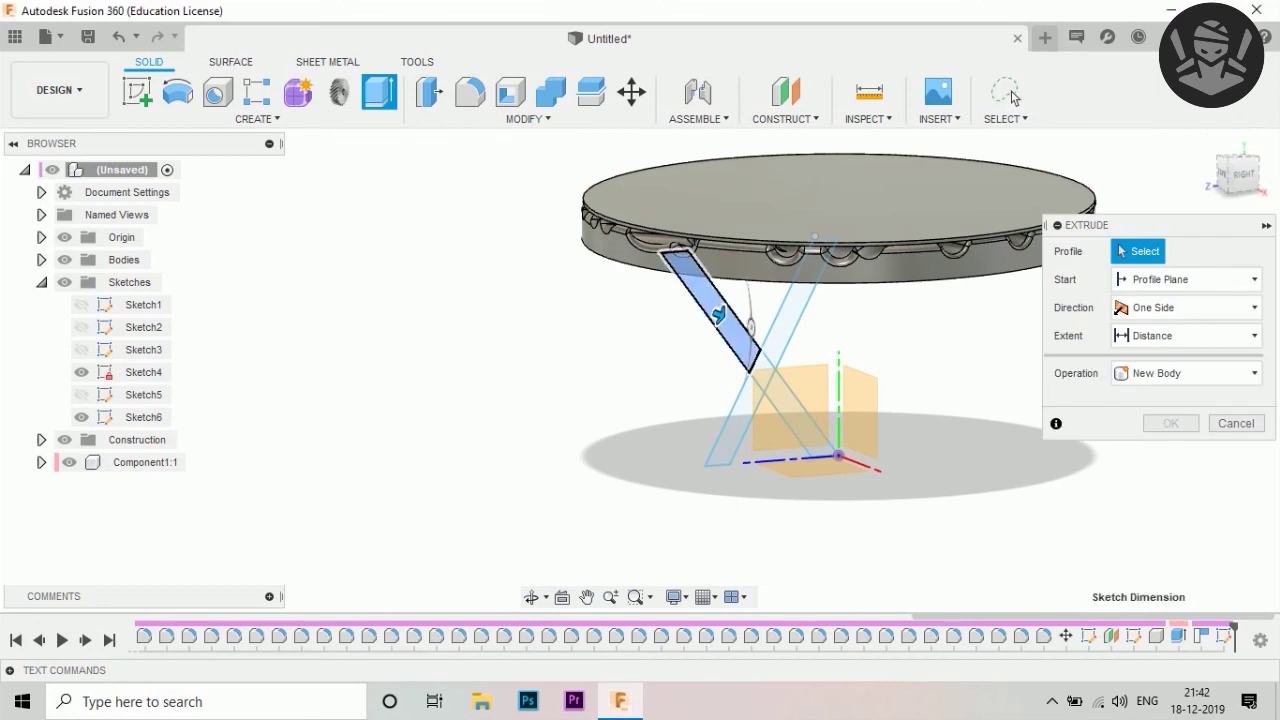
{"action": "left_click", "coordinate": [710, 305]}
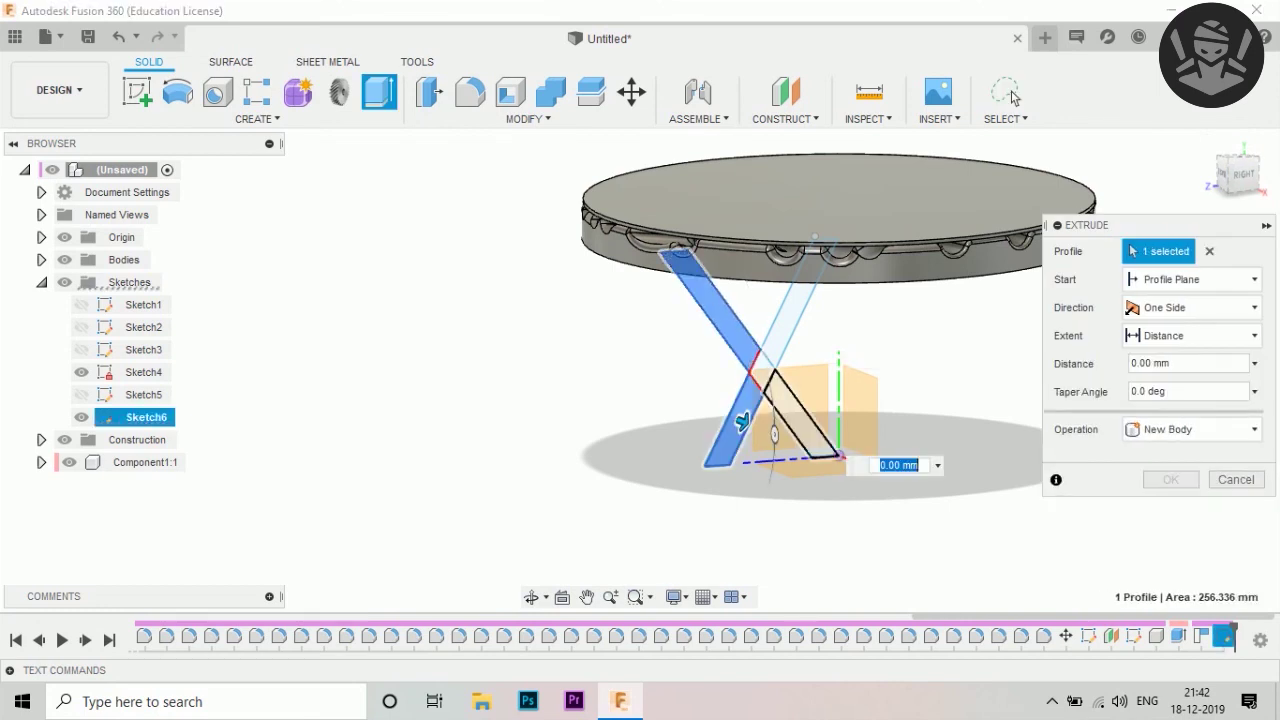
{"action": "left_click", "coordinate": [809, 415]}
{"action": "left_click", "coordinate": [805, 300]}
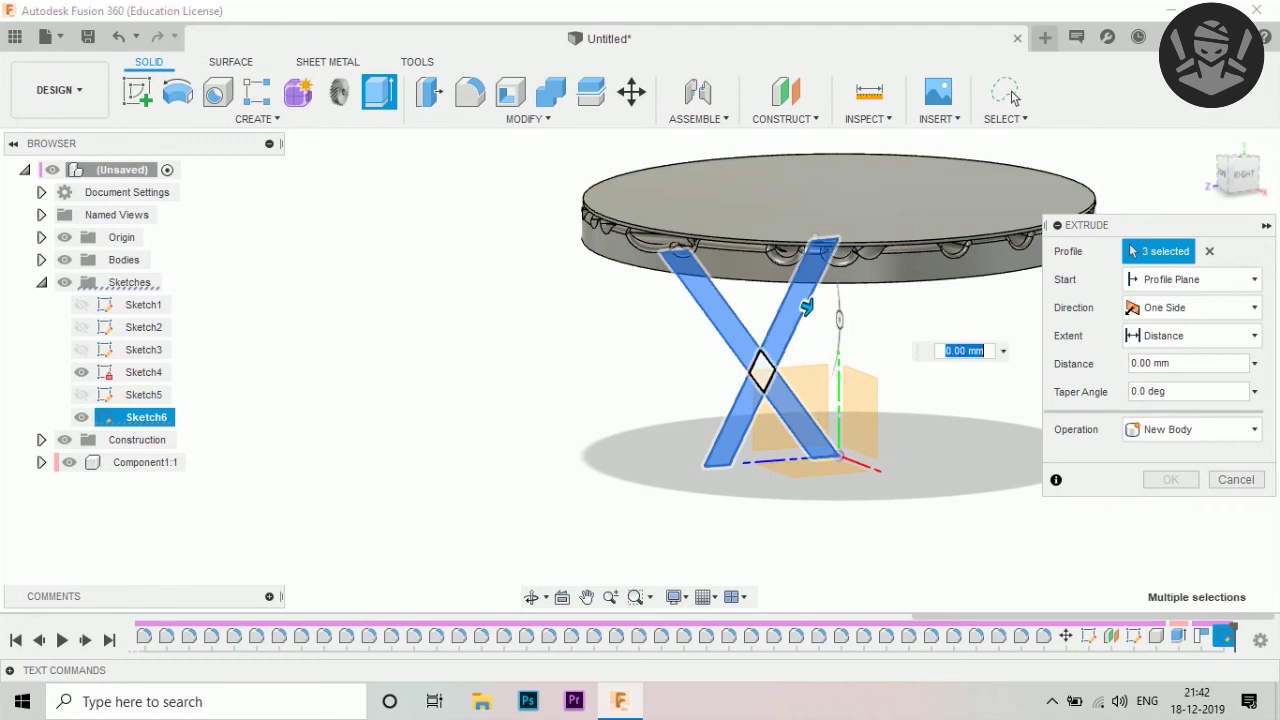
{"action": "left_click", "coordinate": [770, 374]}
{"action": "type", "text": "3"}
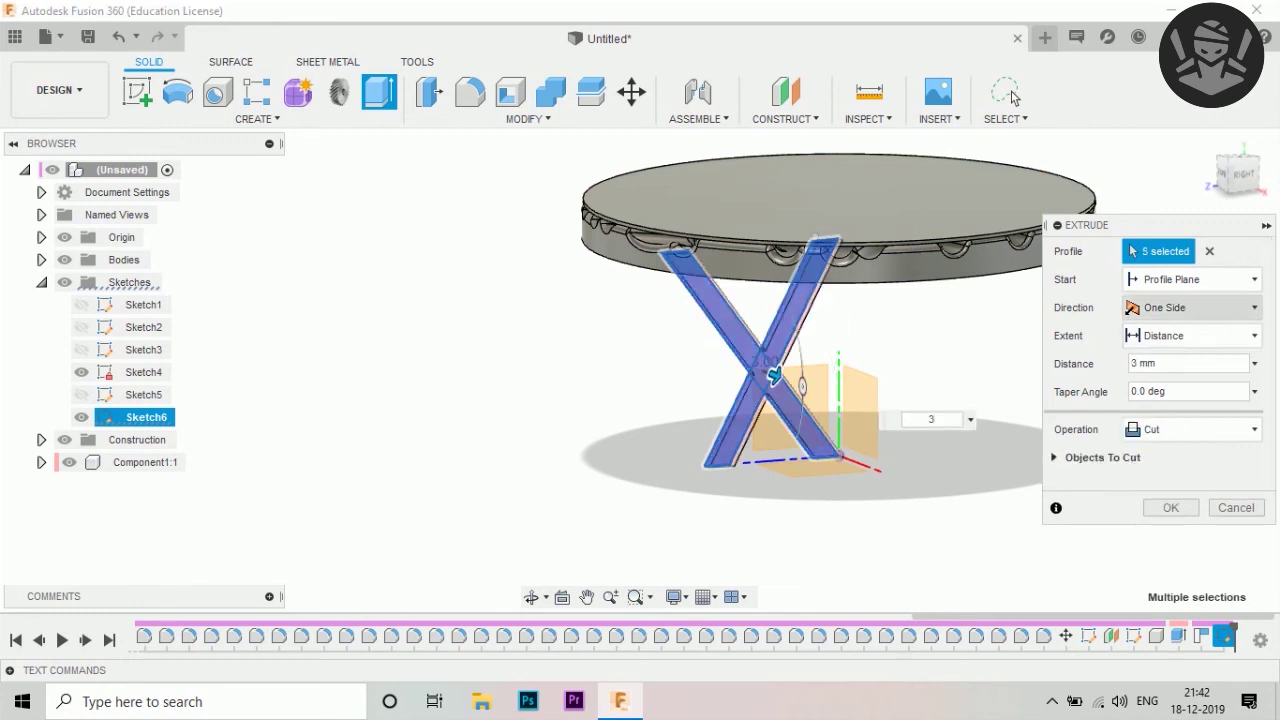
{"action": "left_click", "coordinate": [1195, 307]}
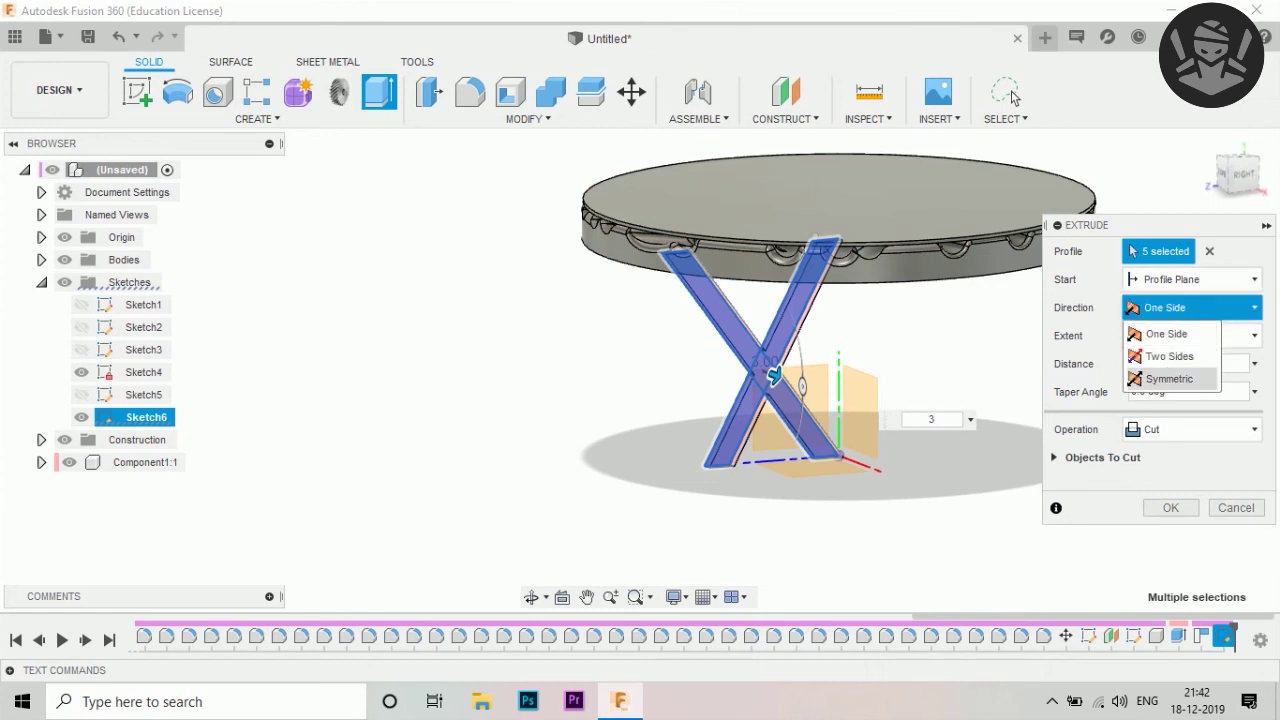
{"action": "left_click", "coordinate": [1169, 378]}
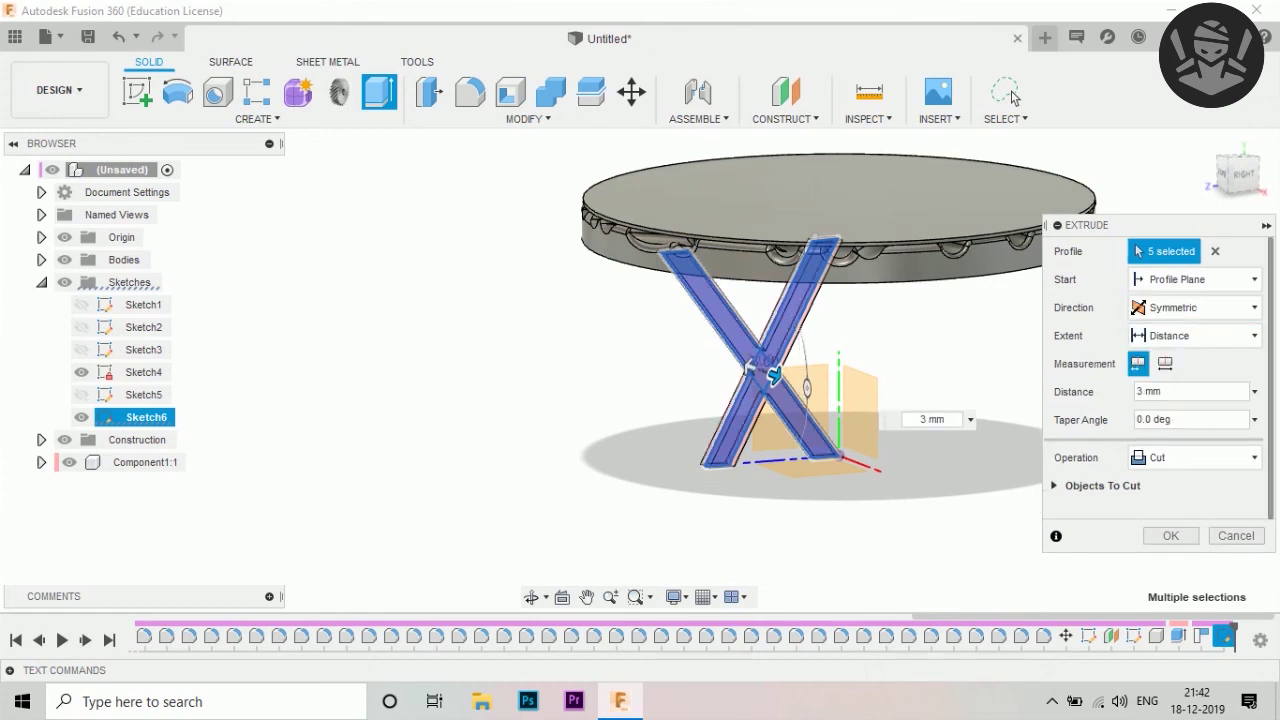
{"action": "left_click", "coordinate": [1195, 457]}
{"action": "left_click", "coordinate": [1160, 478]}
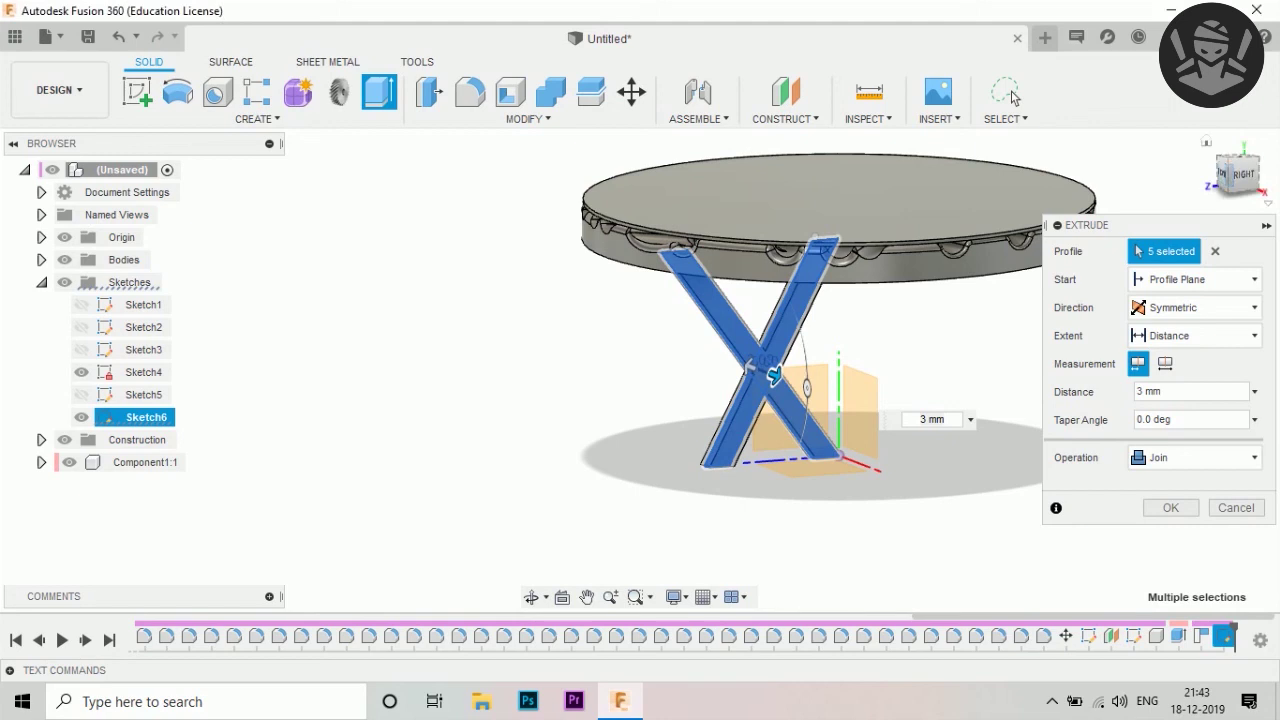
Set the leg extrusion thickness to 4 mm from the front view and confirm
{"action": "left_click", "coordinate": [1220, 178]}
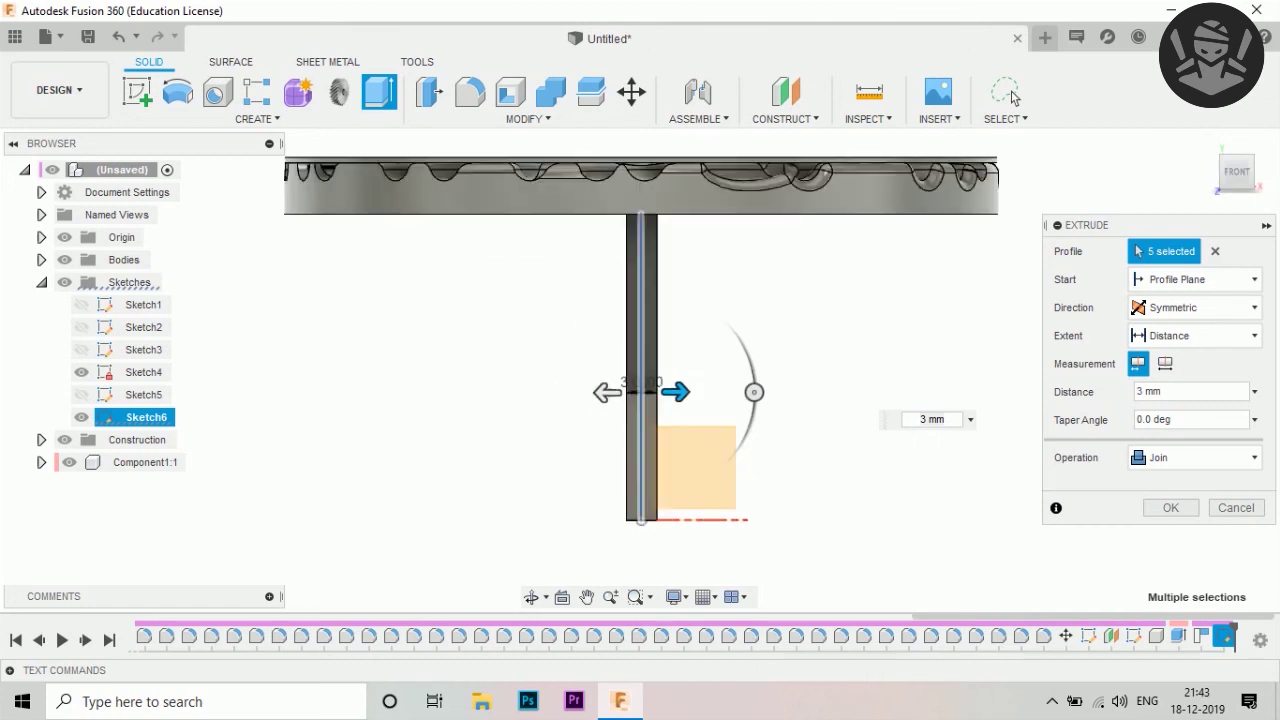
{"action": "left_click_drag", "start_coordinate": [675, 391], "coordinate": [685, 391]}
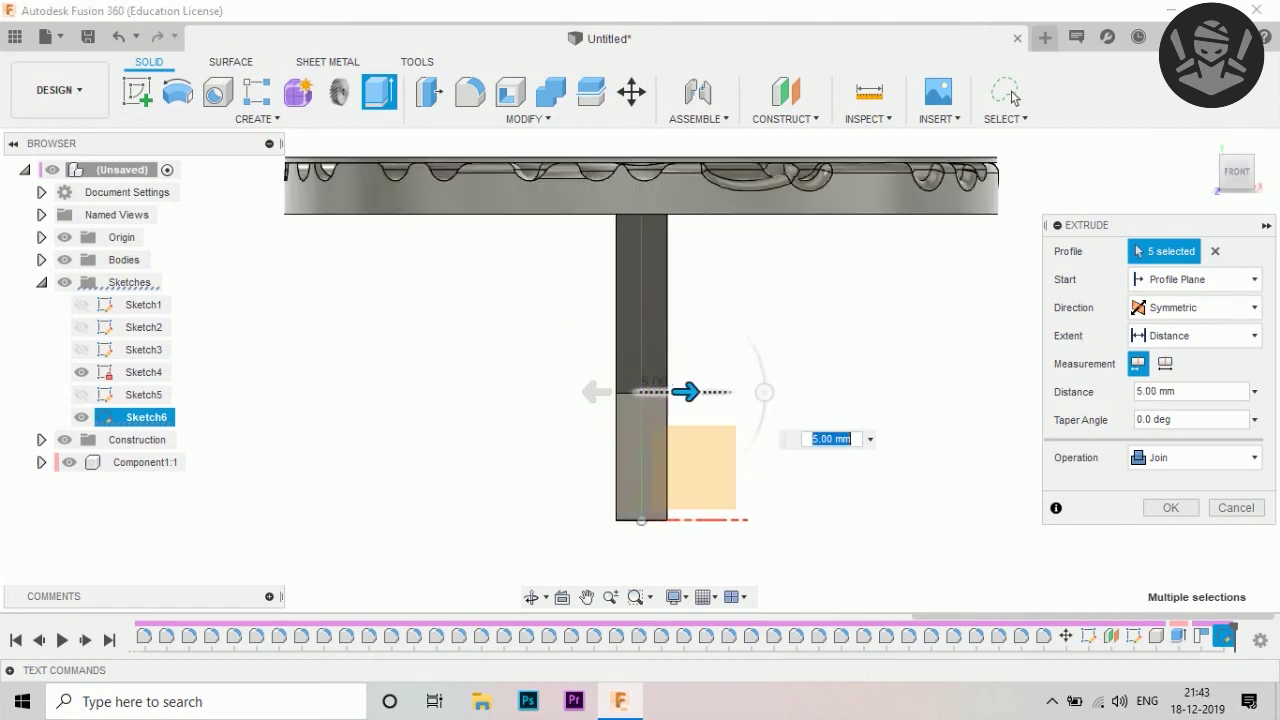
{"action": "type", "text": "4"}
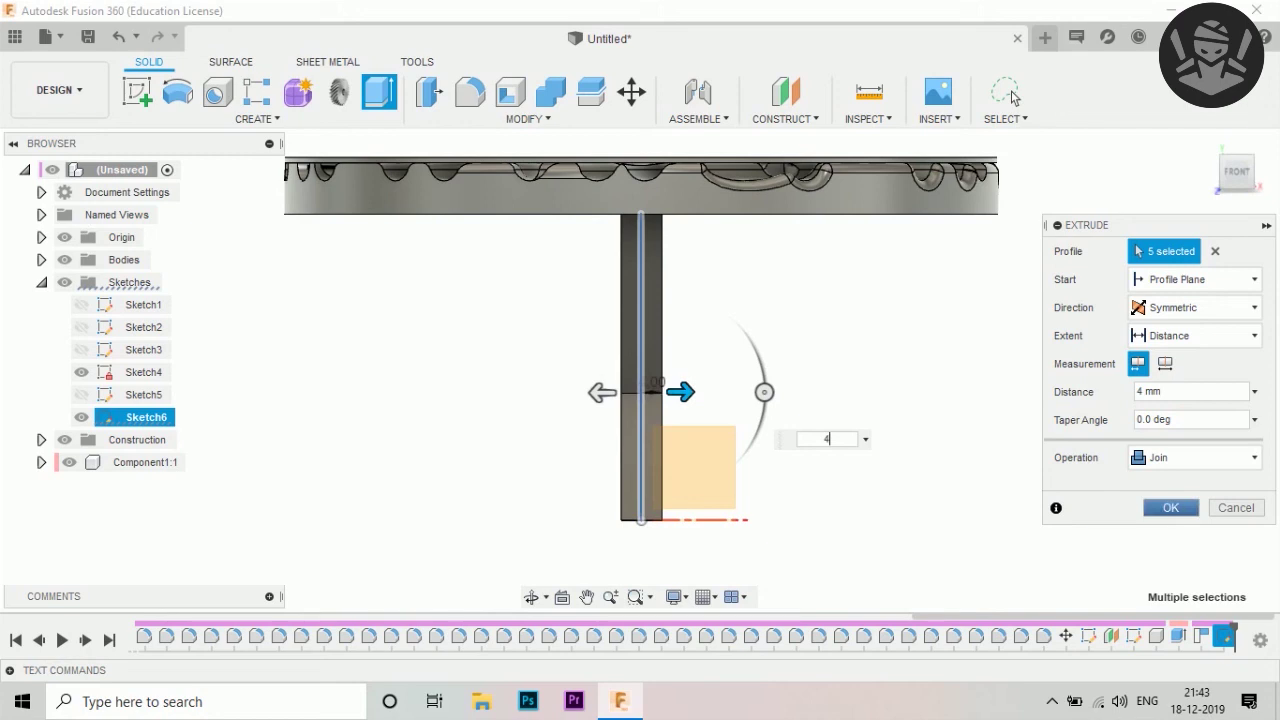
{"action": "key", "text": "Return"}
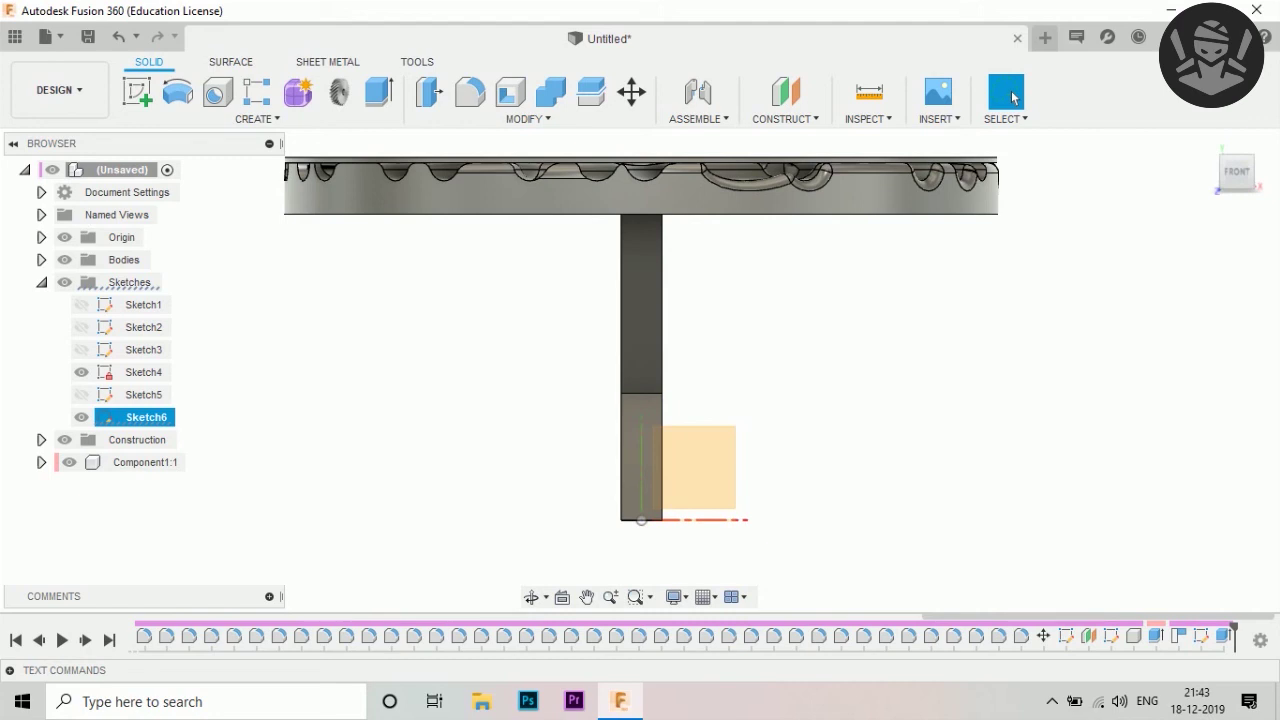
Dismiss the offline notice, orbit the table into perspective, and bring up the Create pattern commands
{"action": "left_click", "coordinate": [1014, 97]}
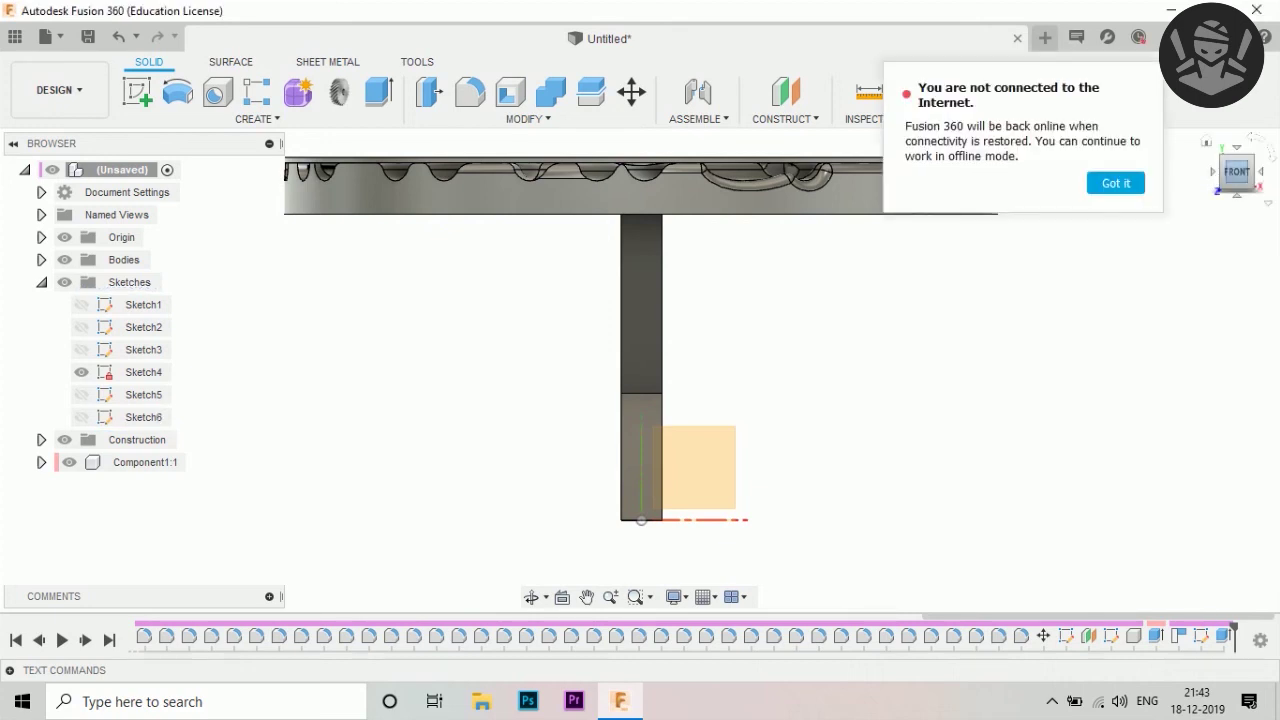
{"action": "left_click", "coordinate": [1012, 97]}
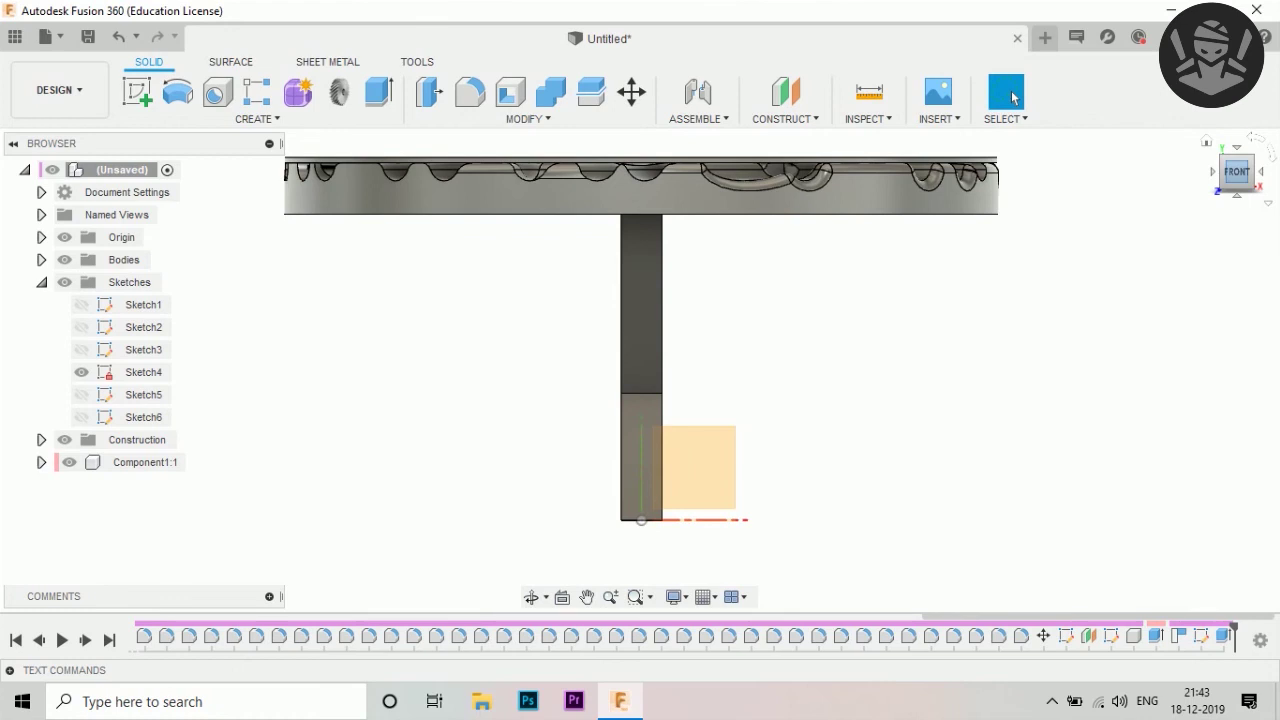
{"action": "mouse_move", "coordinate": [640, 370]}
{"action": "middle_mouse_down", "text": "shift"}
{"action": "mouse_move", "coordinate": [700, 370]}
{"action": "mouse_move", "coordinate": [640, 330]}
{"action": "middle_mouse_up", "text": "shift"}
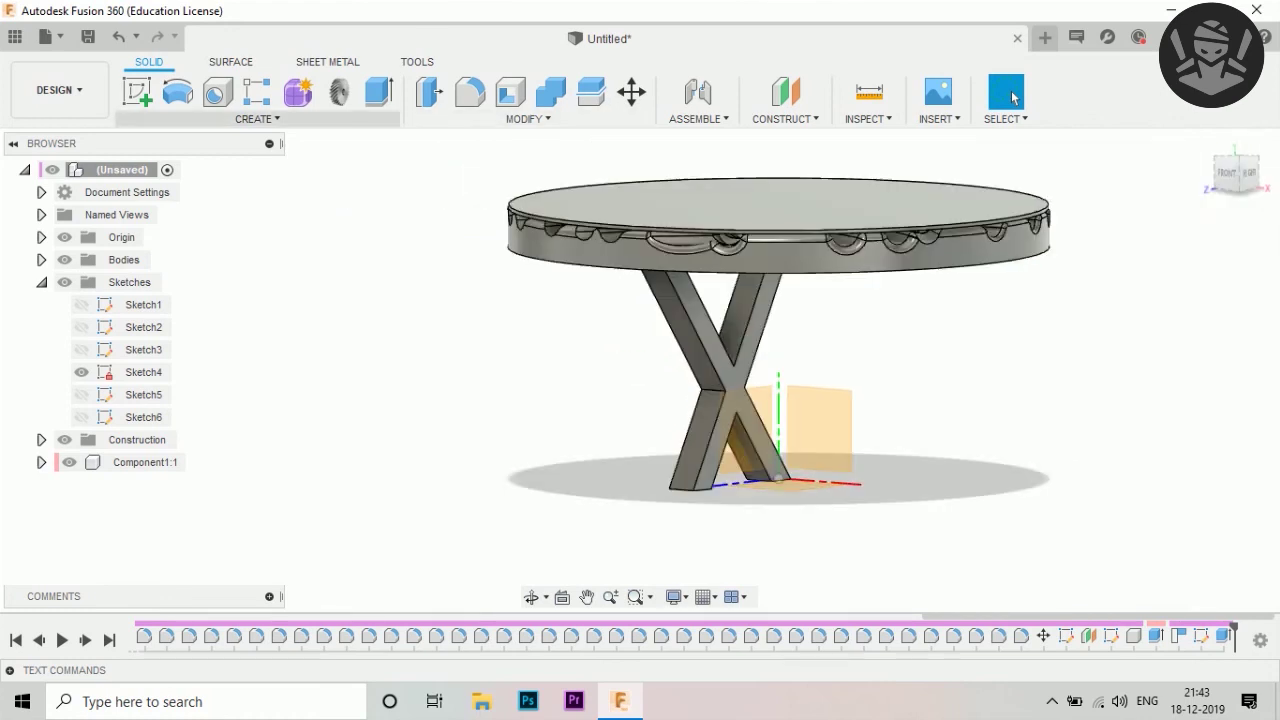
{"action": "left_click", "coordinate": [257, 118]}
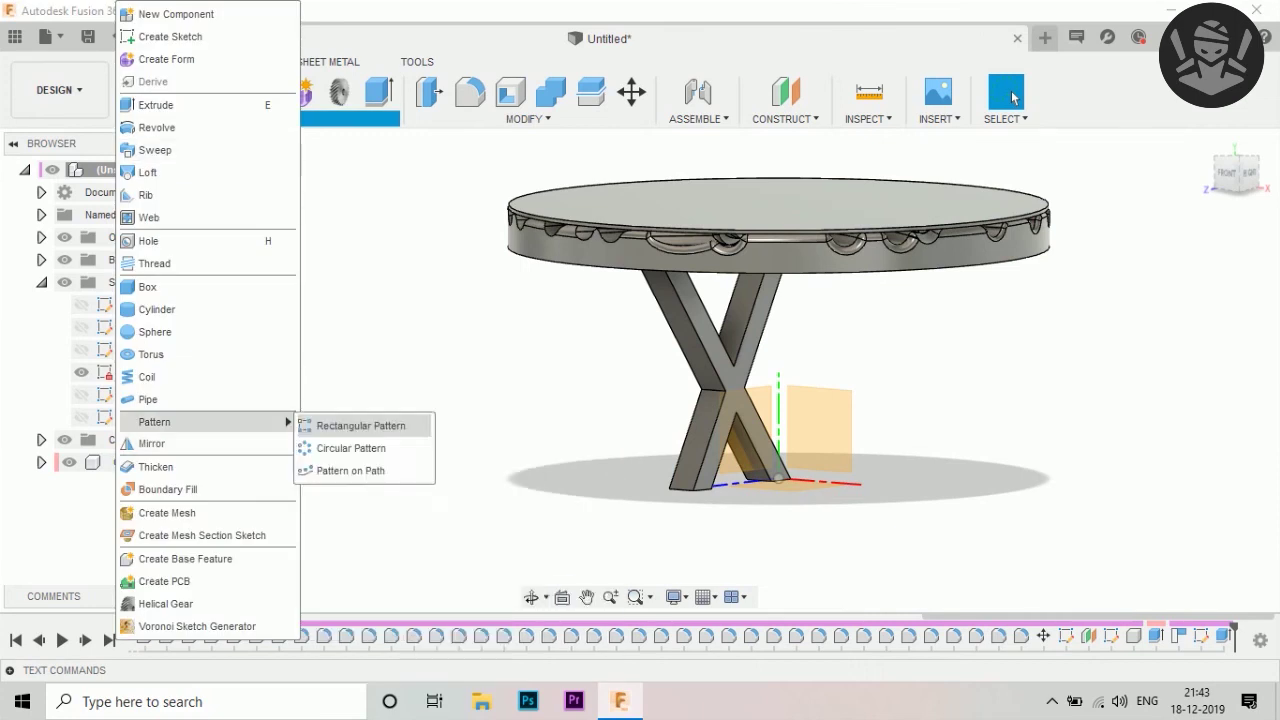
Circular-pattern the X-leg extrusion feature about the vertical centre axis with quantity 4
{"action": "left_click", "coordinate": [350, 448]}
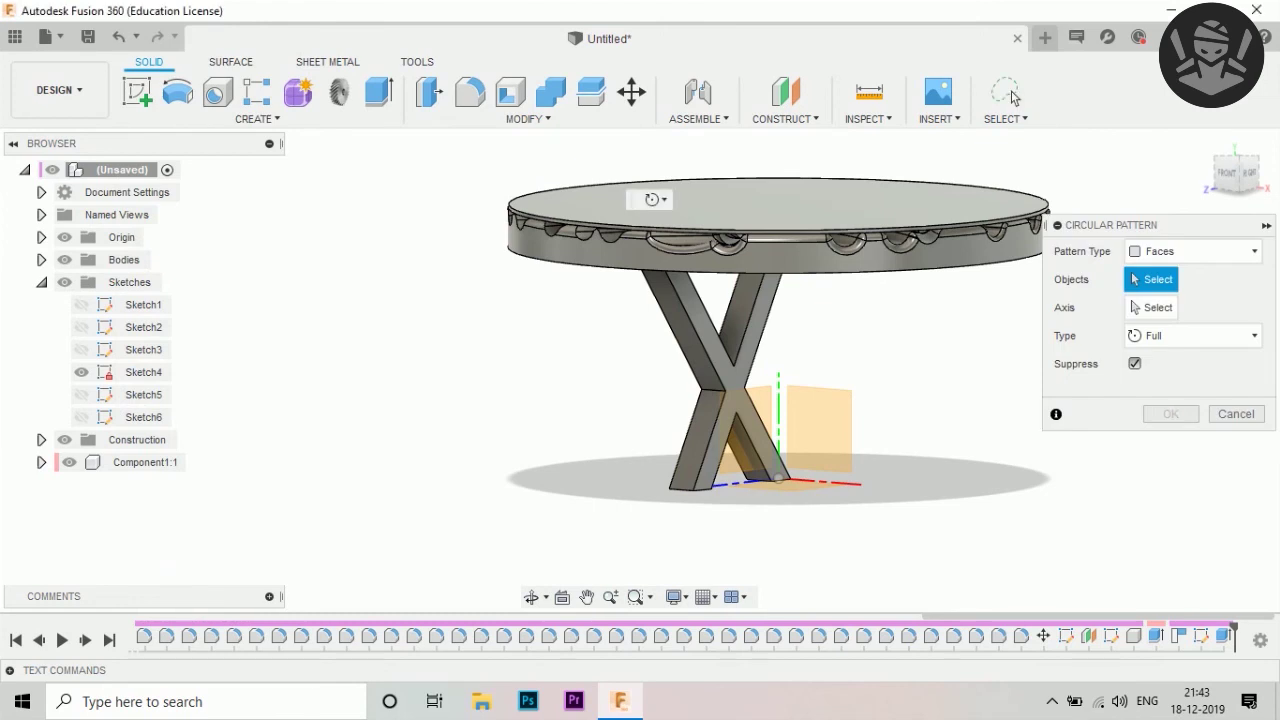
{"action": "left_click", "coordinate": [720, 360]}
{"action": "left_click", "coordinate": [1195, 251]}
{"action": "left_click", "coordinate": [1195, 251]}
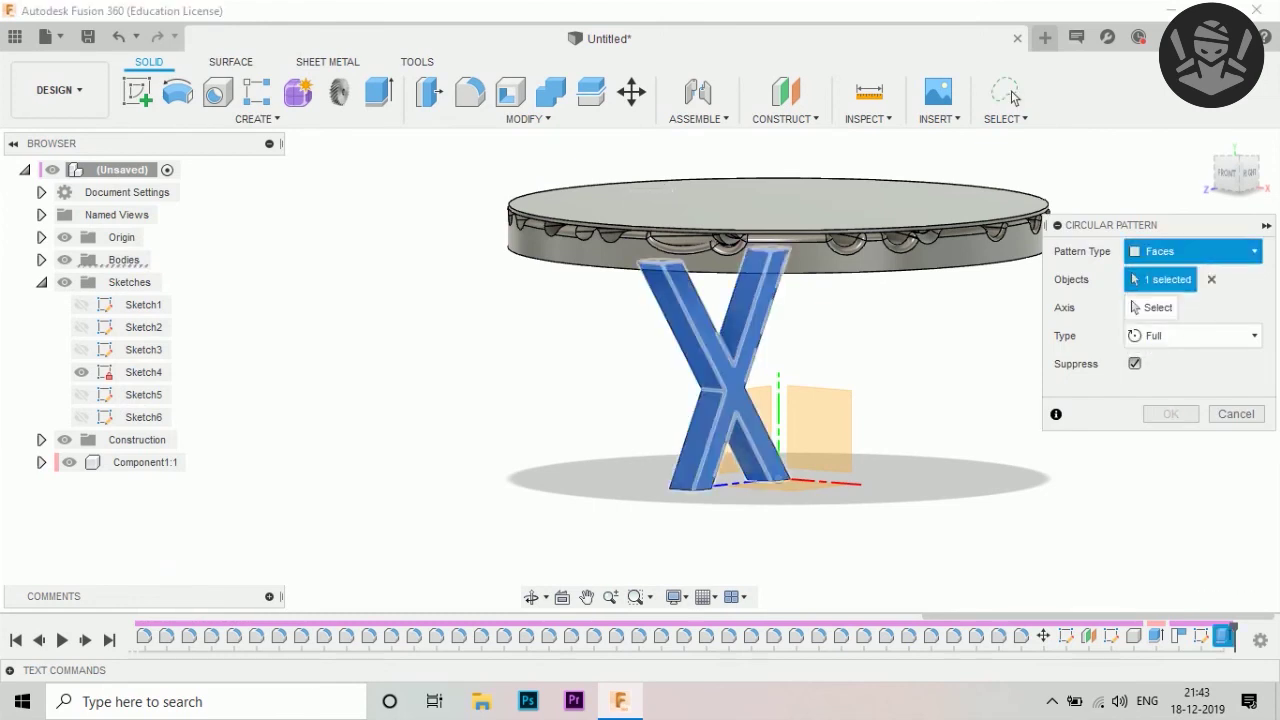
{"action": "key", "text": "Up"}
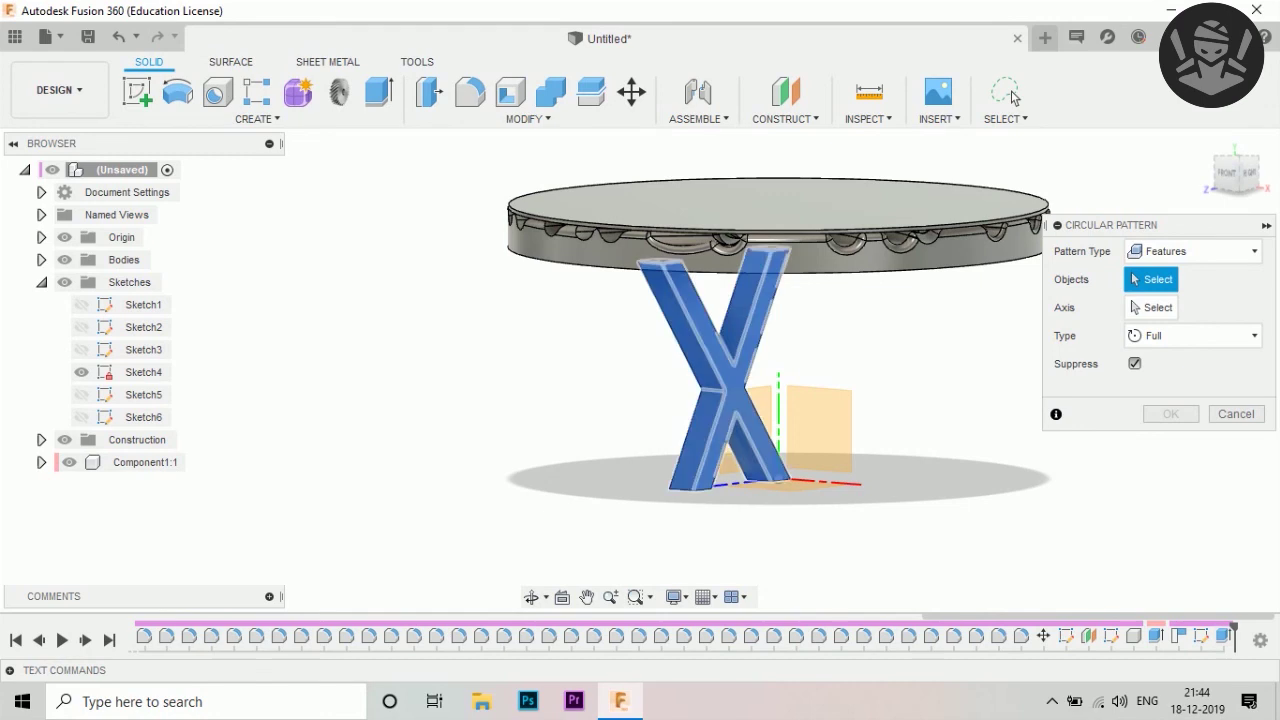
{"action": "left_click", "coordinate": [1222, 636]}
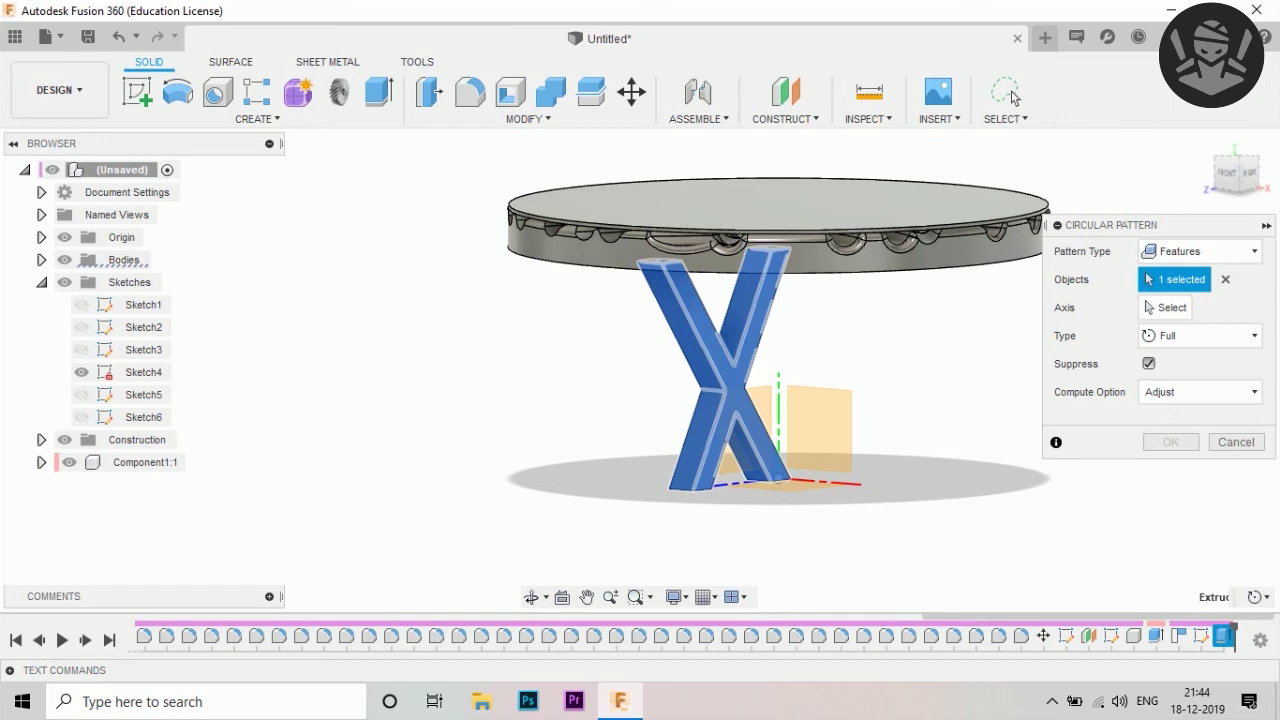
{"action": "left_click", "coordinate": [1167, 307]}
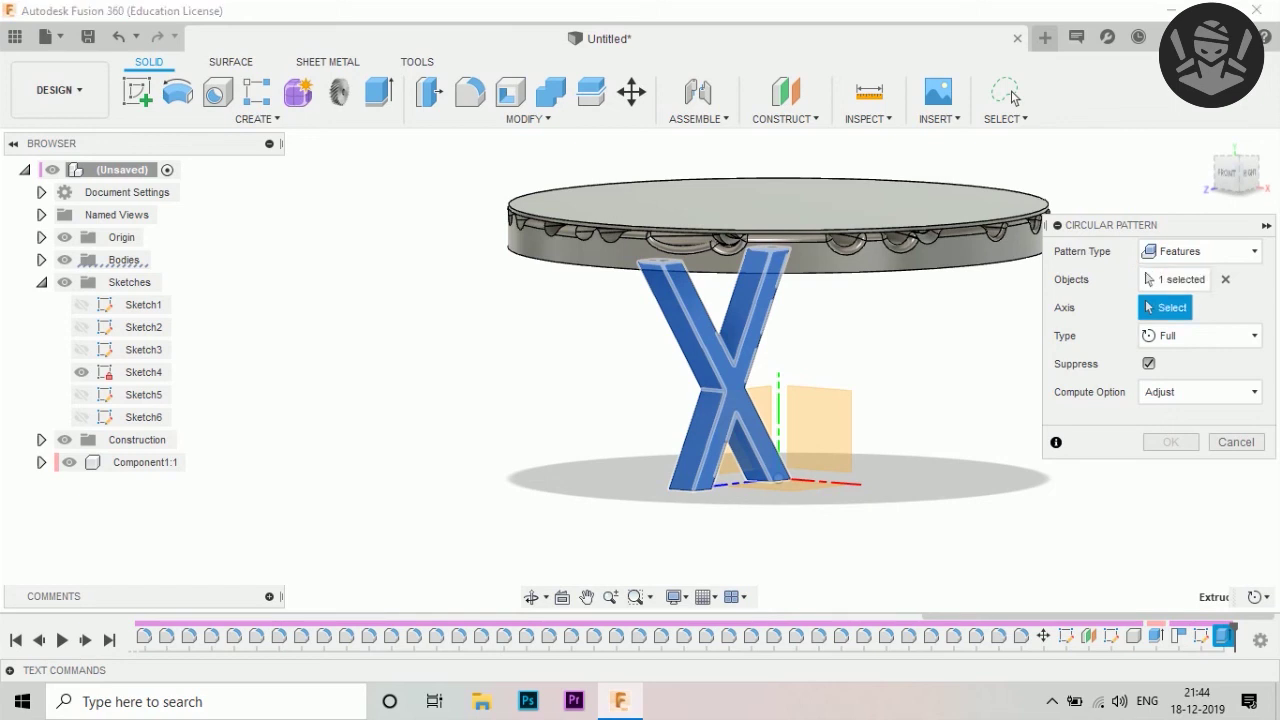
{"action": "left_click", "coordinate": [778, 400]}
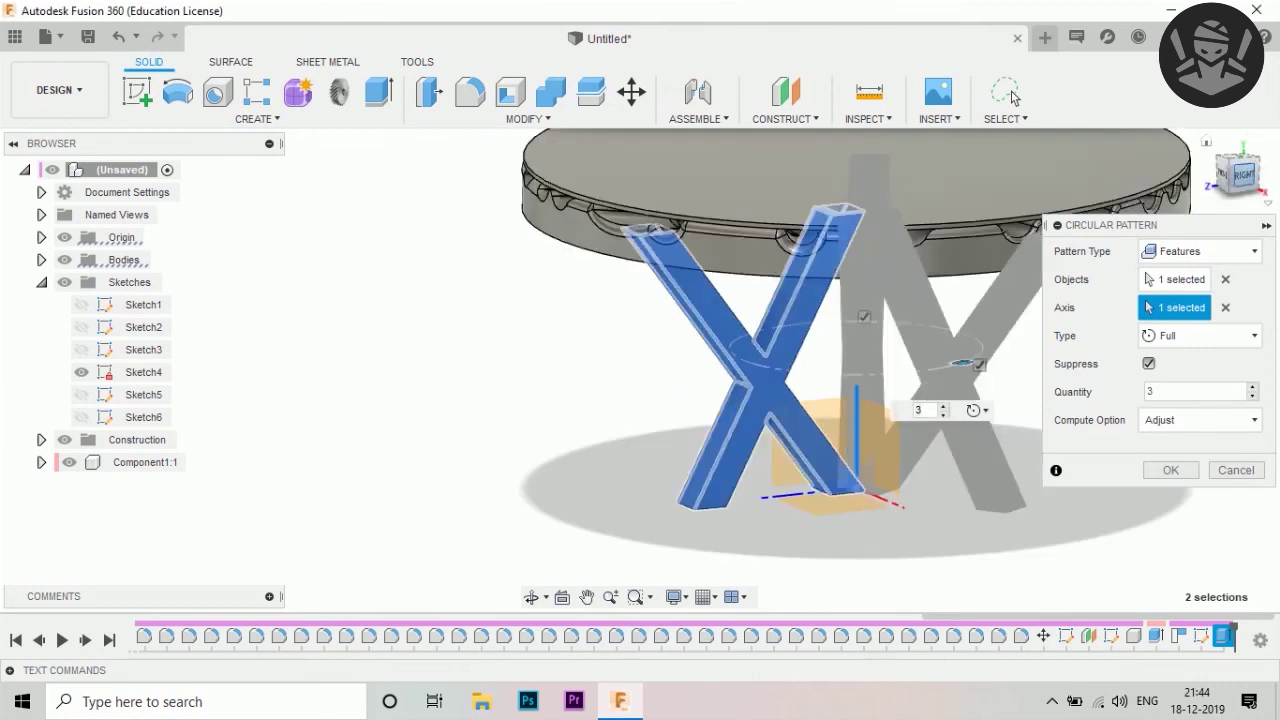
{"action": "type", "text": "4"}
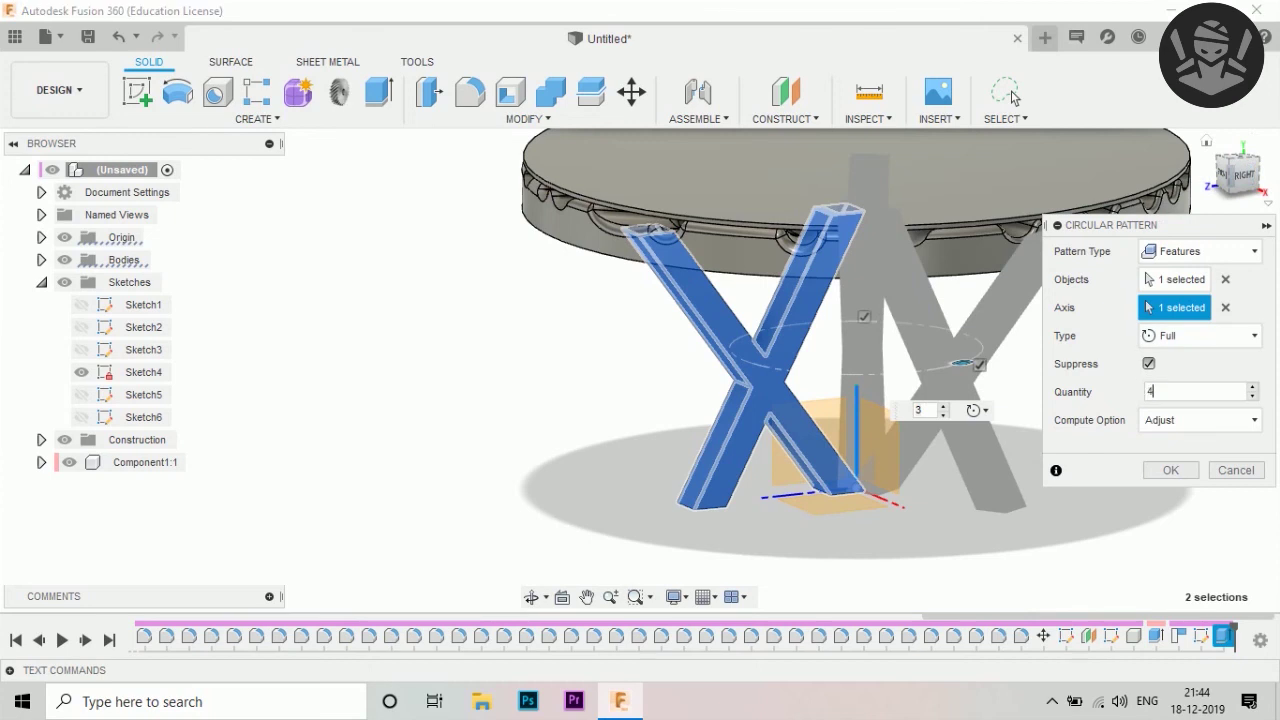
{"action": "key", "text": "Return"}
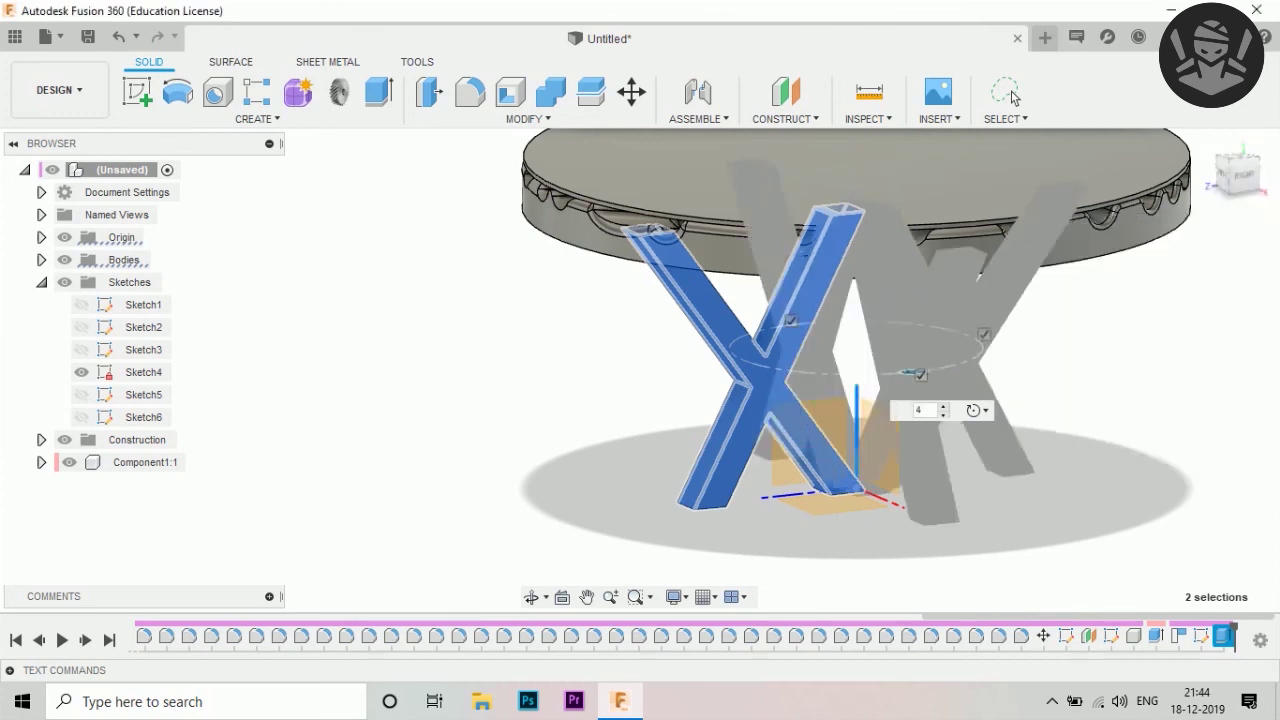